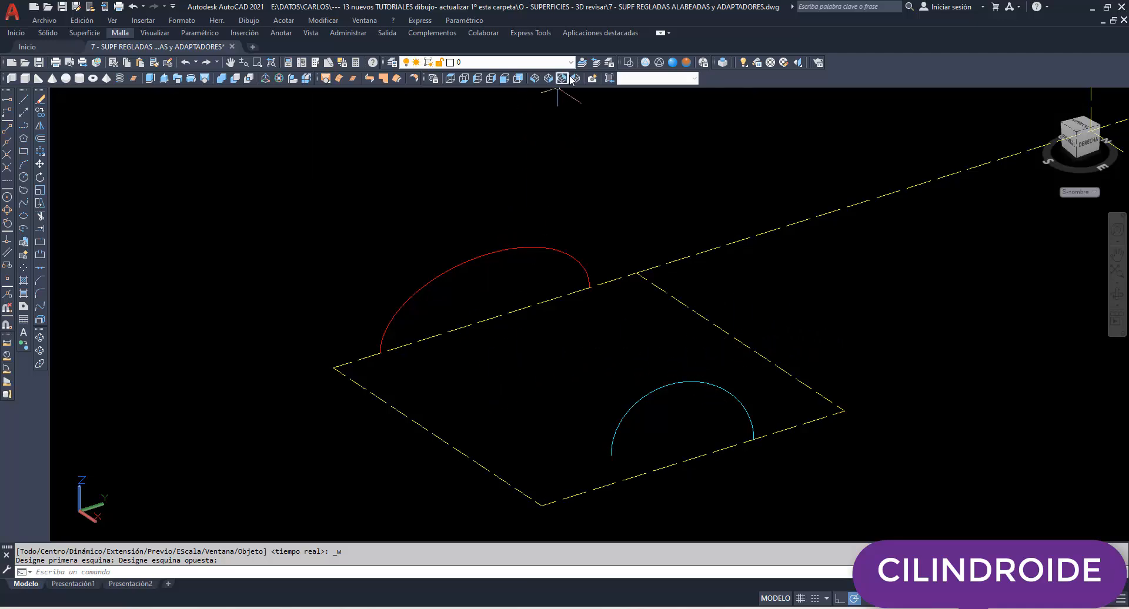
# - Make the SUPERFICIE layer current
pyautogui.click(571, 62)
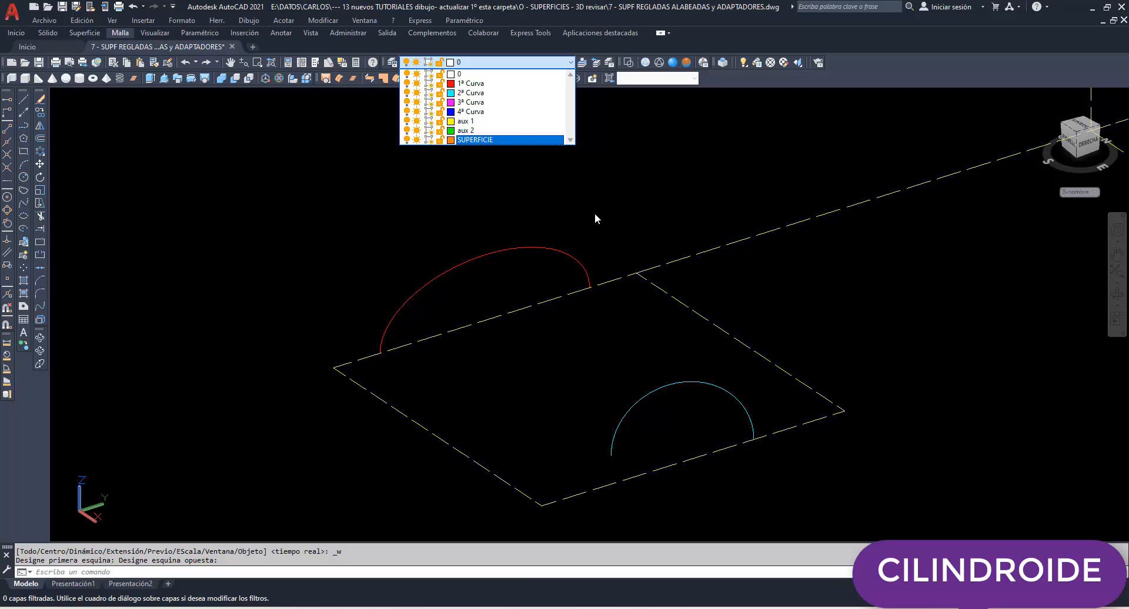
pyautogui.click(483, 139)
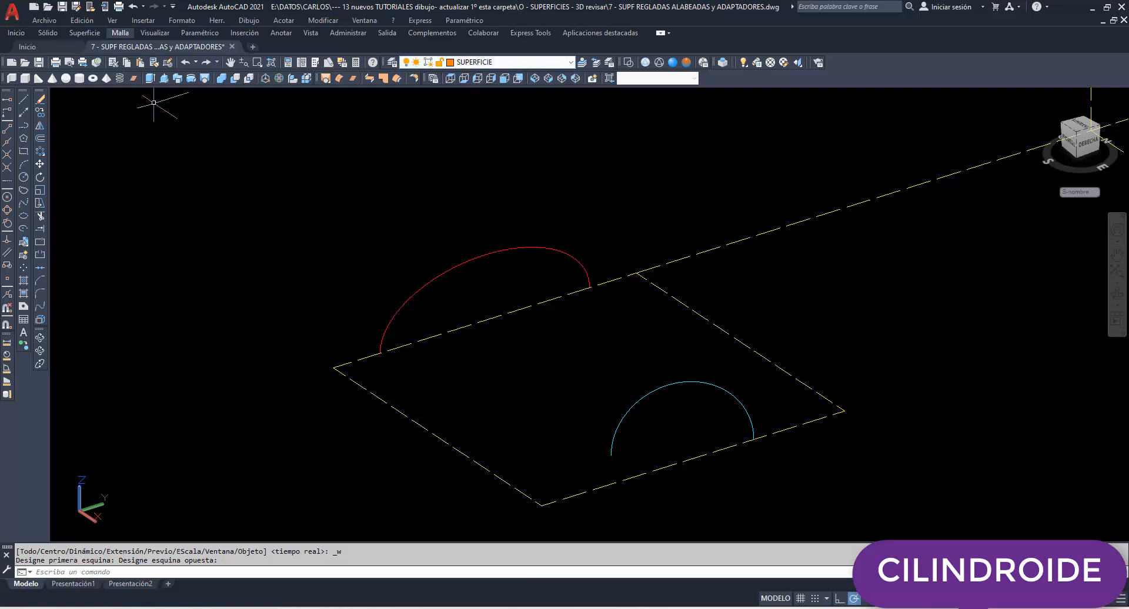
pyautogui.click(231, 62)
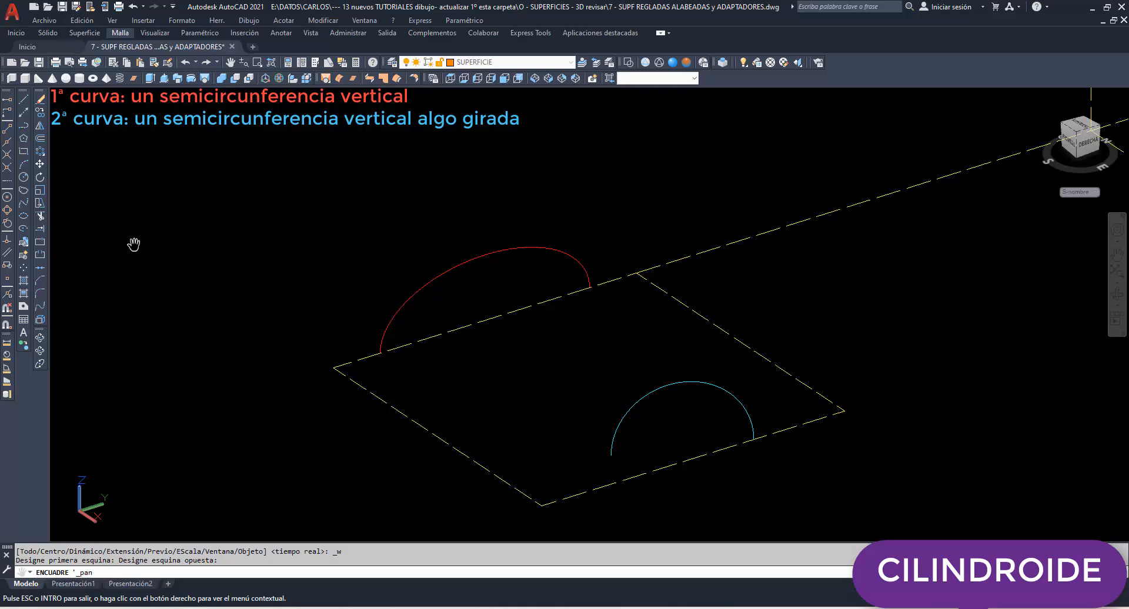
pyautogui.press('Escape')
pyautogui.click(40, 177)
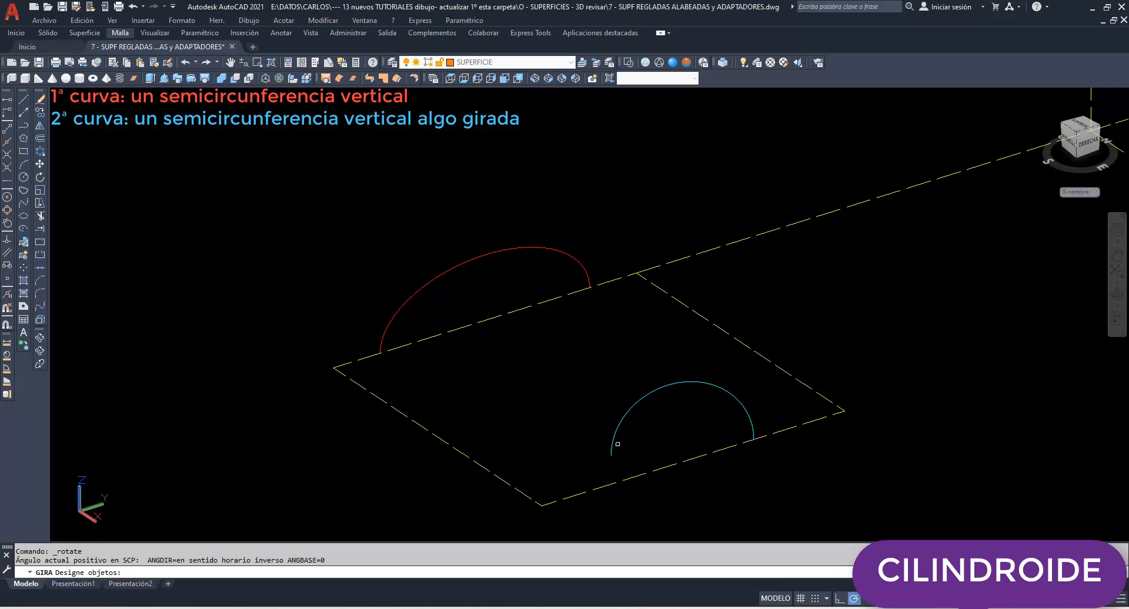
pyautogui.click(615, 445)
pyautogui.press('Return')
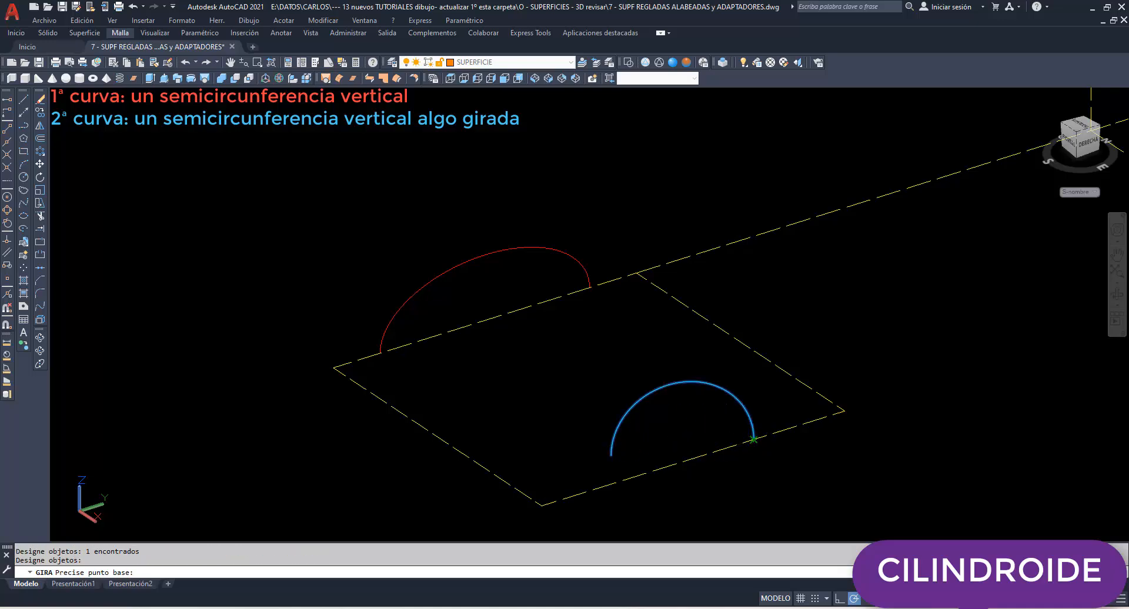
pyautogui.click(753, 439)
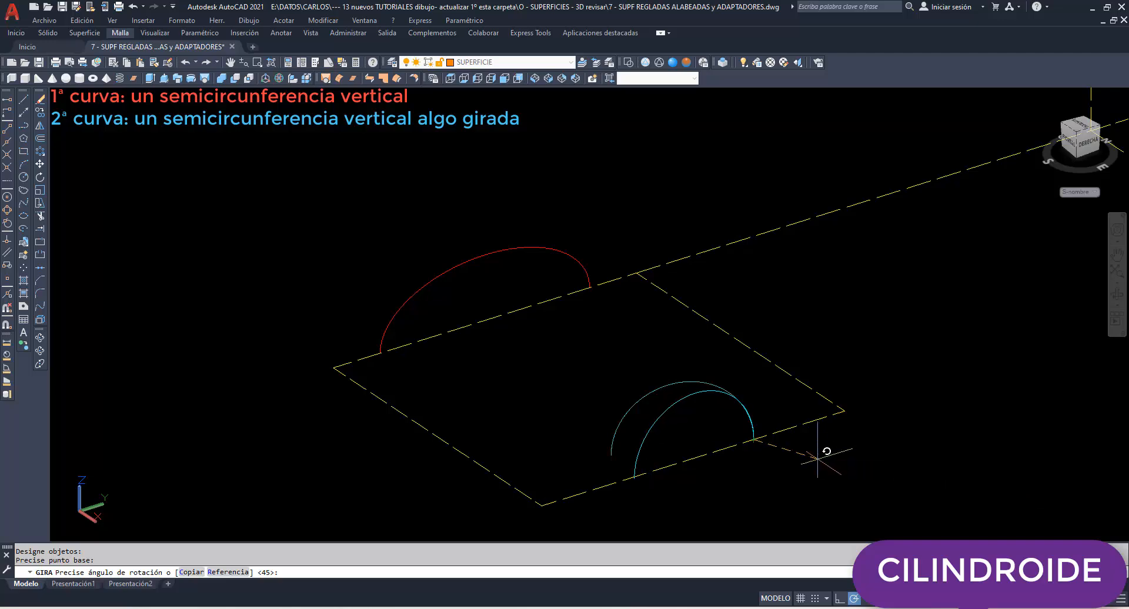
pyautogui.press('Escape')
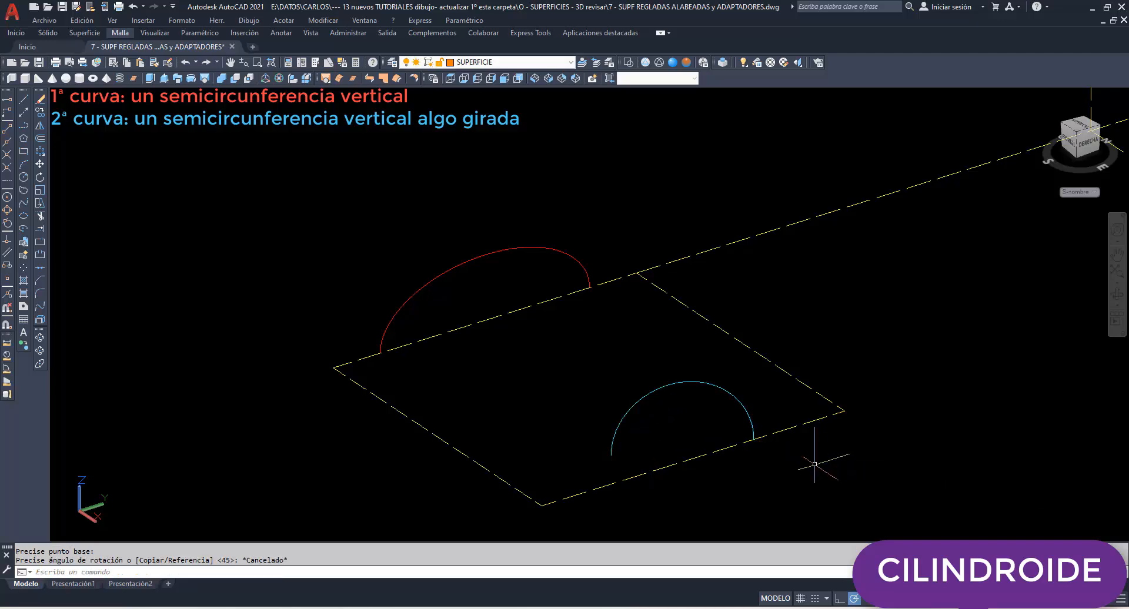
# - Create a ruled surface (SUPREGLA) with the red semicircle as first curve and the cyan semicircle as second curve
pyautogui.click(40, 338)
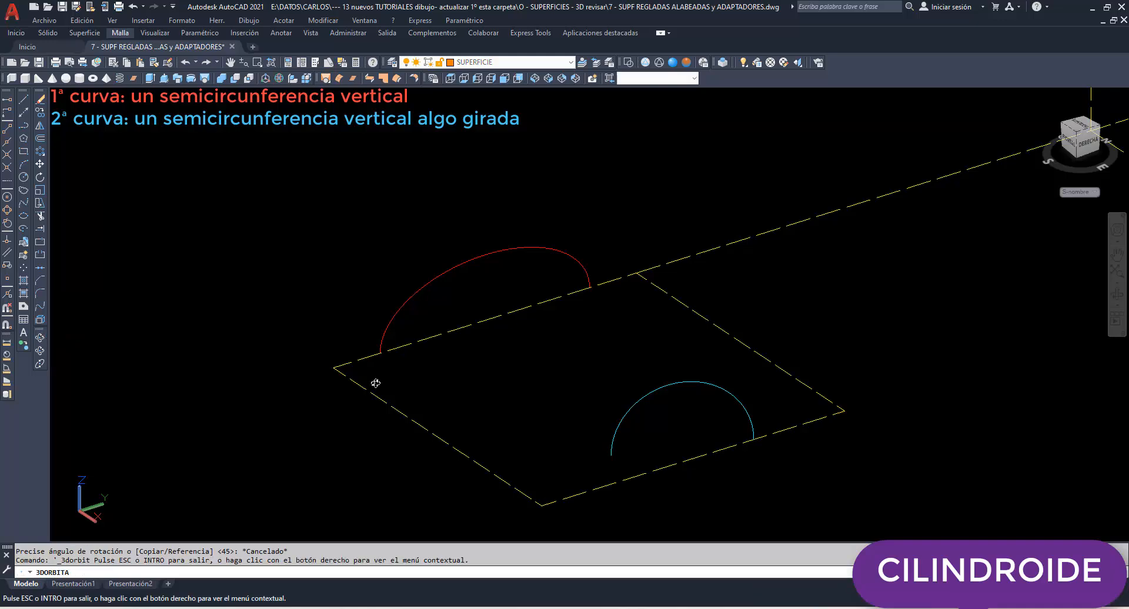
pyautogui.moveTo(657, 387); pyautogui.dragTo(660, 284)
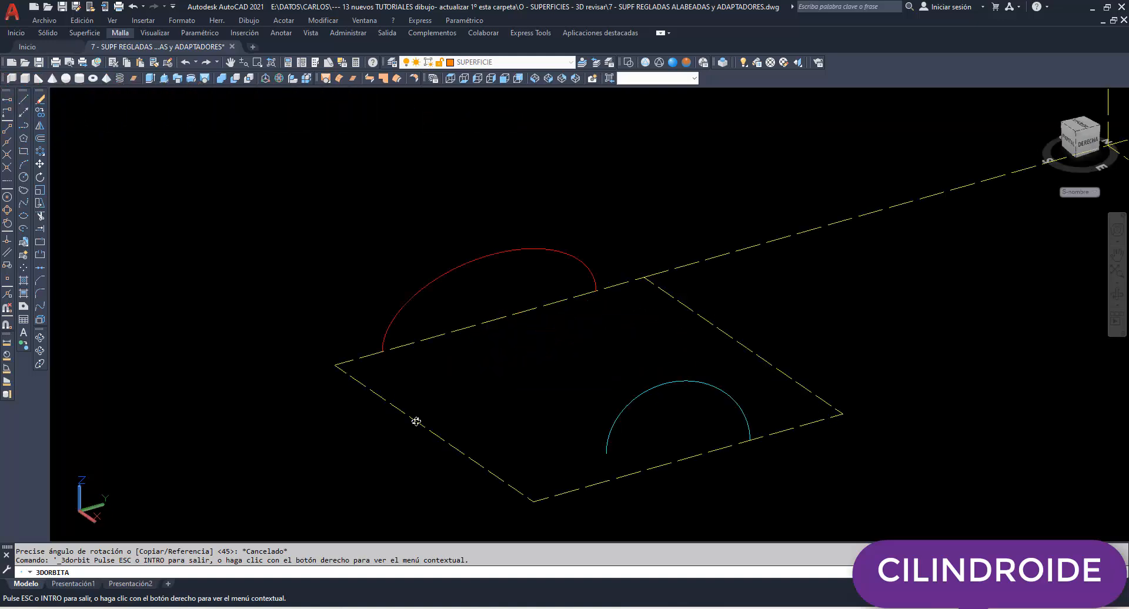
pyautogui.rightClick(624, 168)
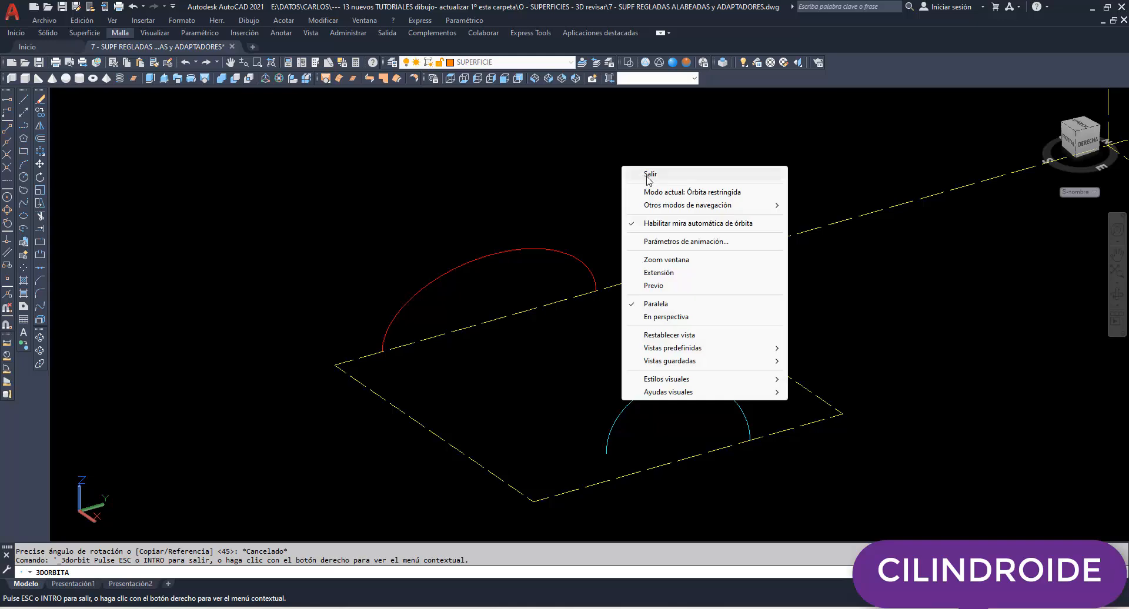
pyautogui.click(646, 174)
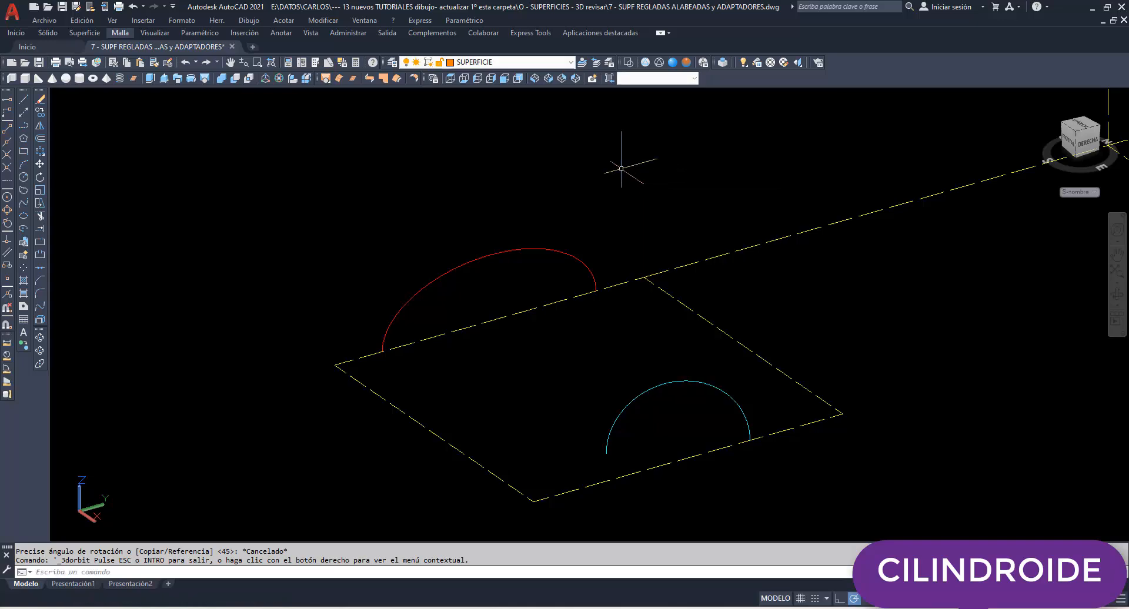
pyautogui.write('SUPREGLA')
pyautogui.press('Return')
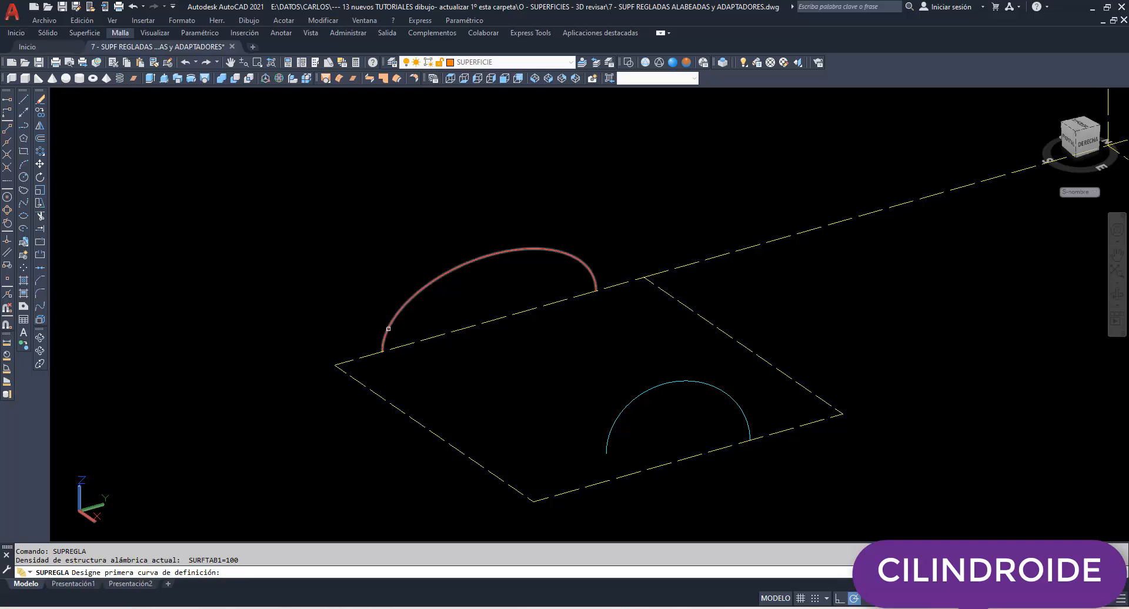
pyautogui.click(390, 330)
pyautogui.click(607, 425)
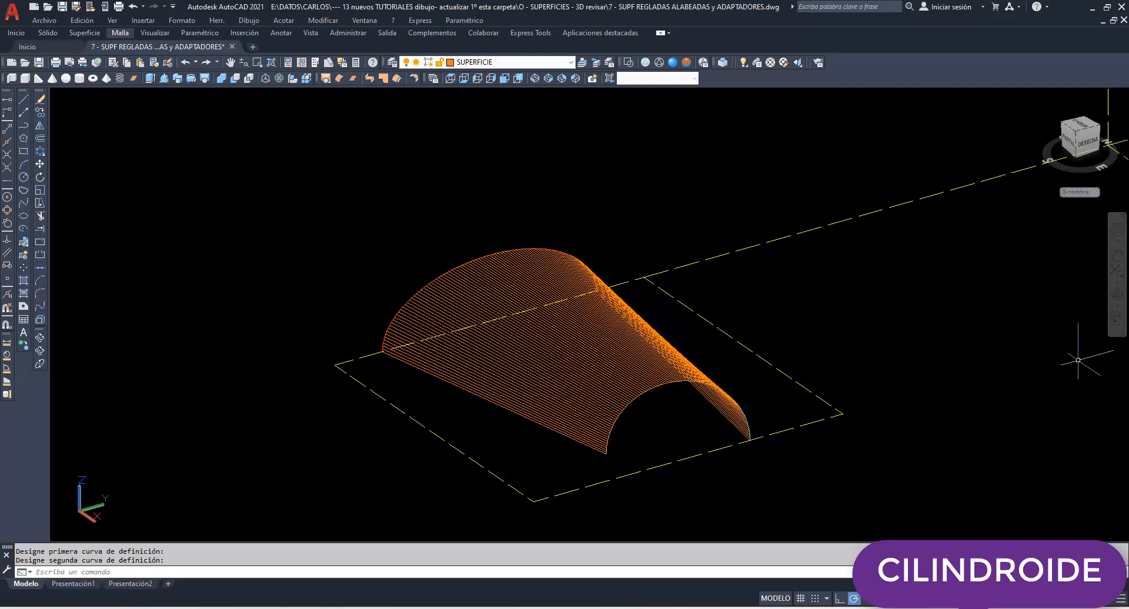
# - Switch the drawing's visual style to Realistic (Realista)
pyautogui.click(1116, 296)
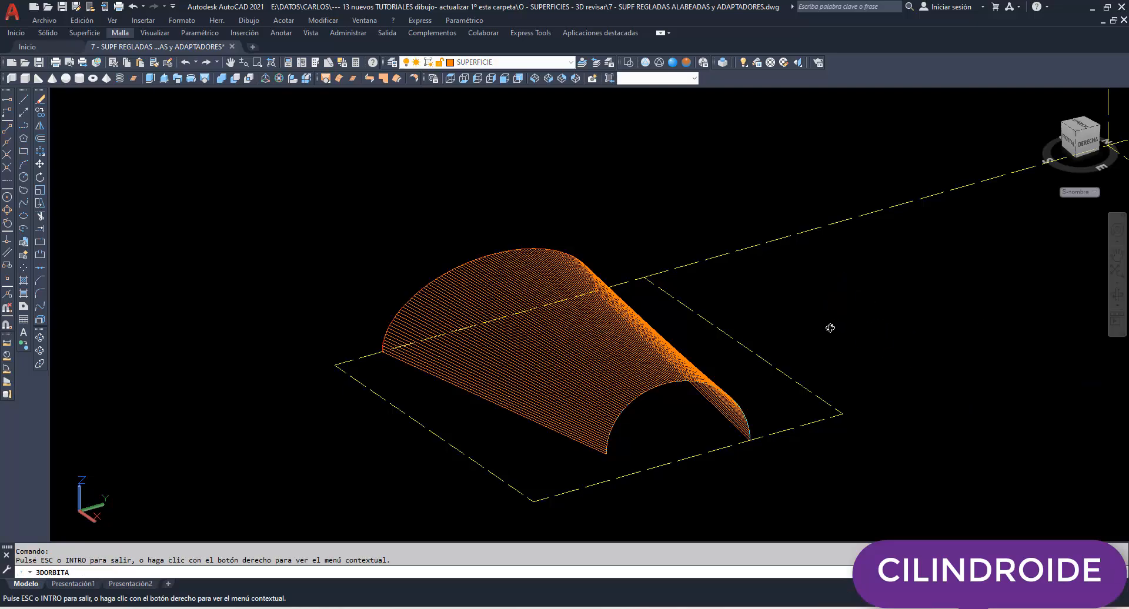
pyautogui.moveTo(831, 327)
pyautogui.mouseDown()
pyautogui.moveTo(738, 317)
pyautogui.moveTo(745, 284)
pyautogui.moveTo(764, 277)
pyautogui.moveTo(812, 330)
pyautogui.mouseUp()
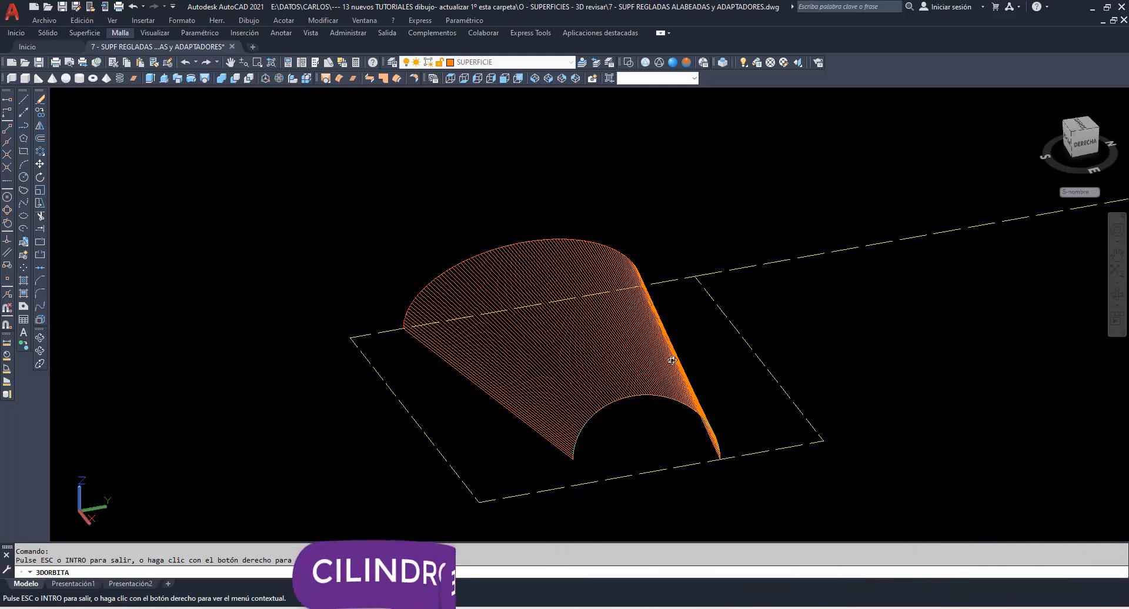
pyautogui.moveTo(812, 330); pyautogui.dragTo(684, 356)
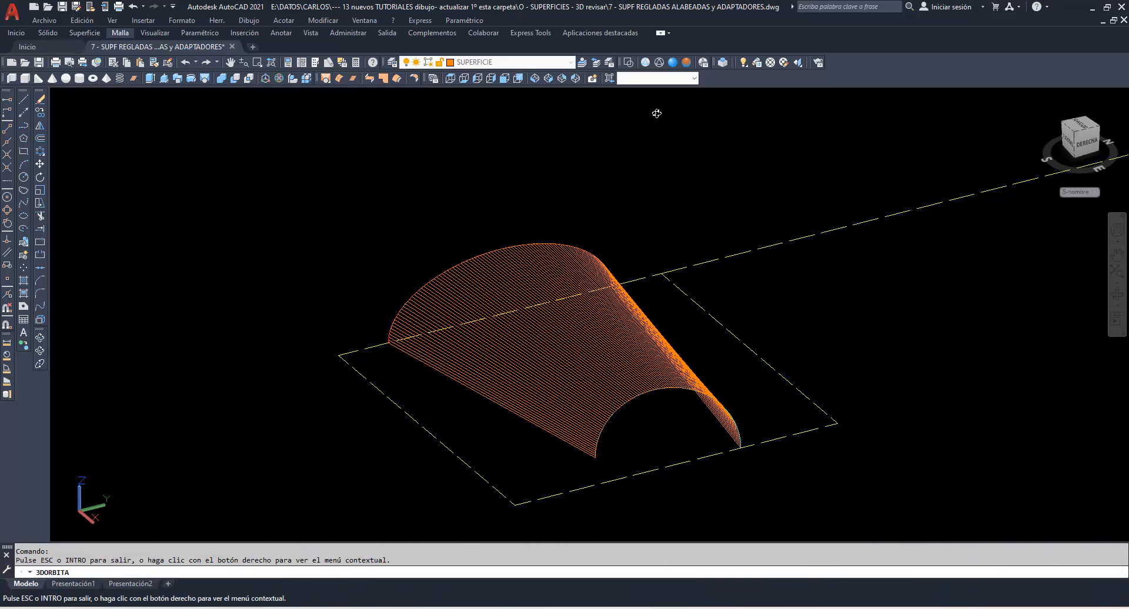
pyautogui.click(673, 62)
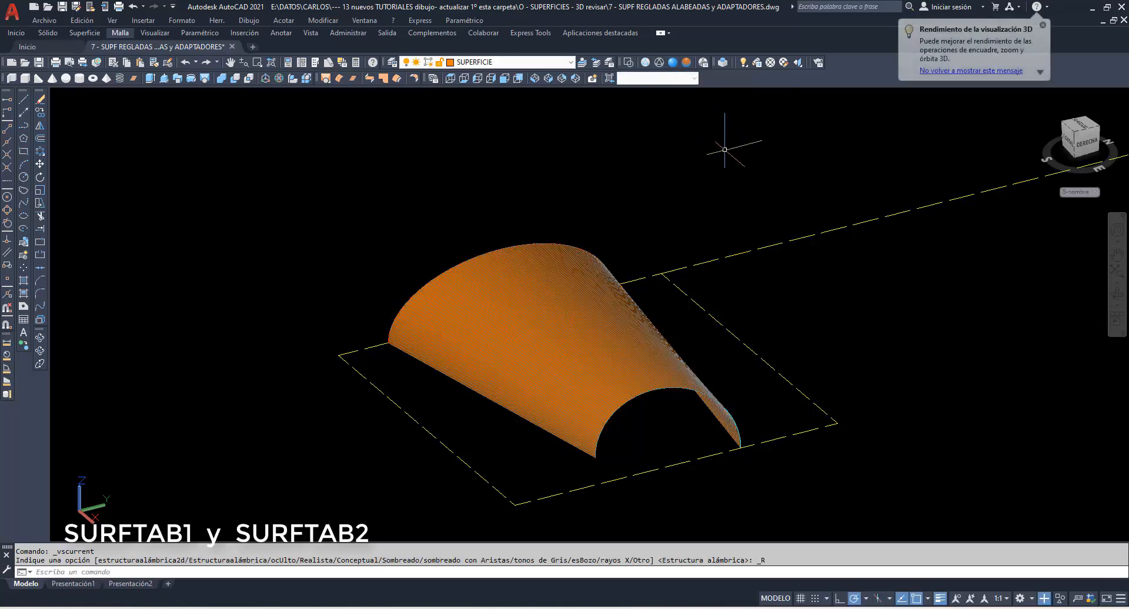
pyautogui.press('Escape')
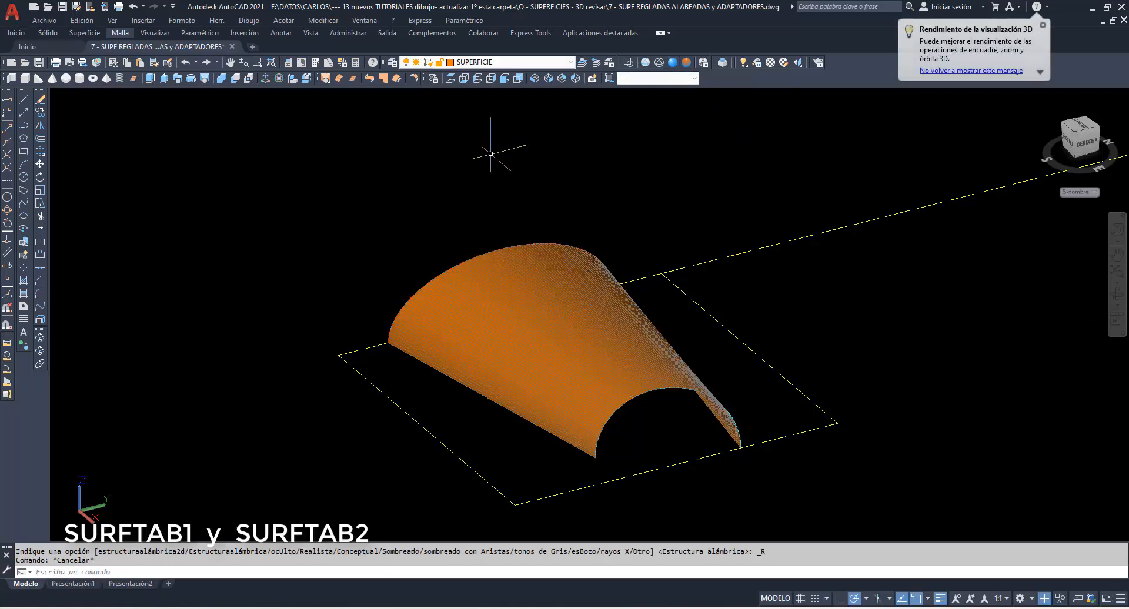
# - Erase the ruled surface between the two semicircles and set the SURFTAB1 mesh density to 20
pyautogui.click(538, 348)
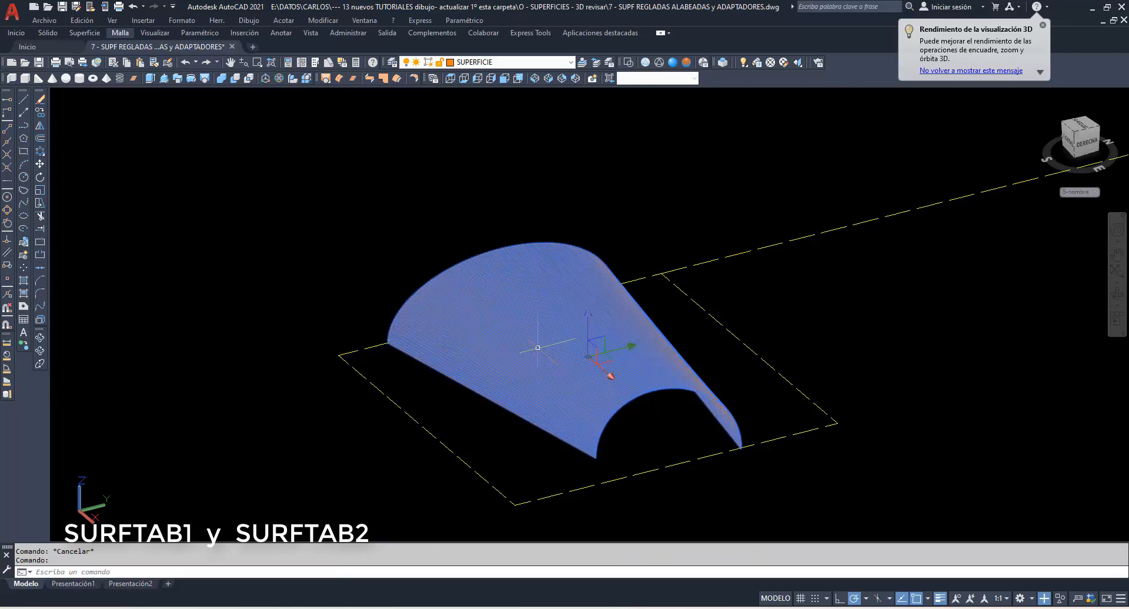
pyautogui.press('Delete')
pyautogui.write('s')
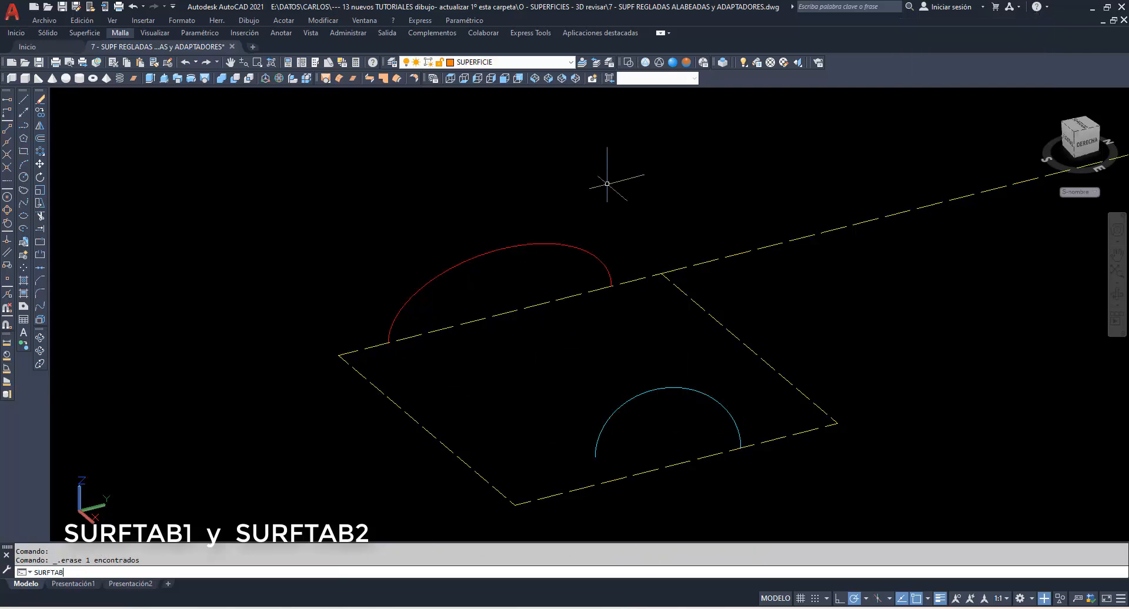
pyautogui.press('Return')
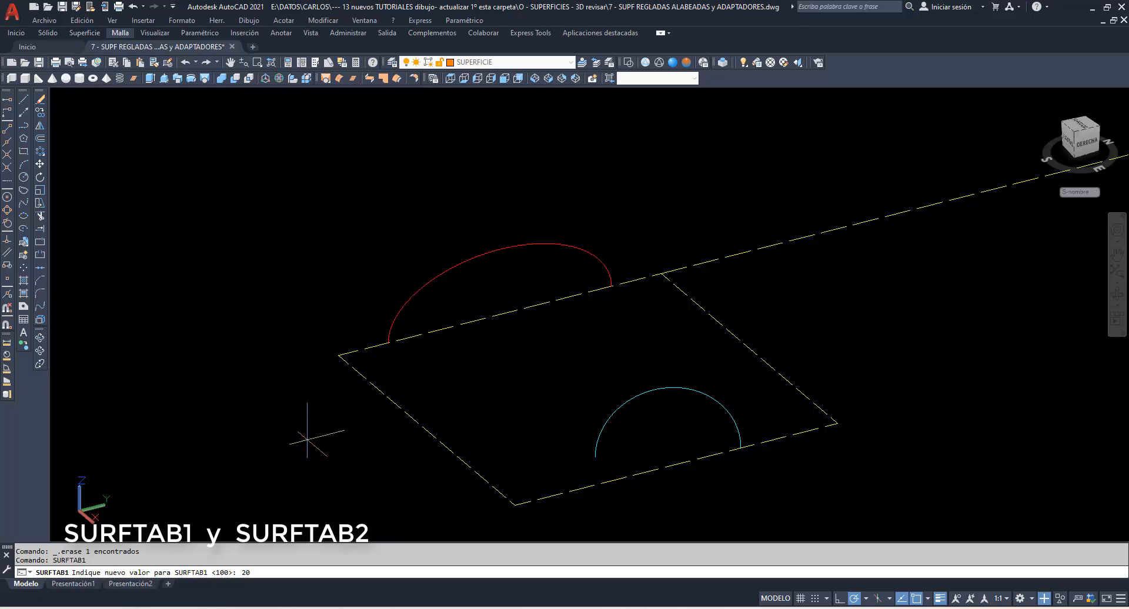
pyautogui.press('Return')
# - Set the SURFTAB2 mesh density to 20
pyautogui.write('SURFTA')
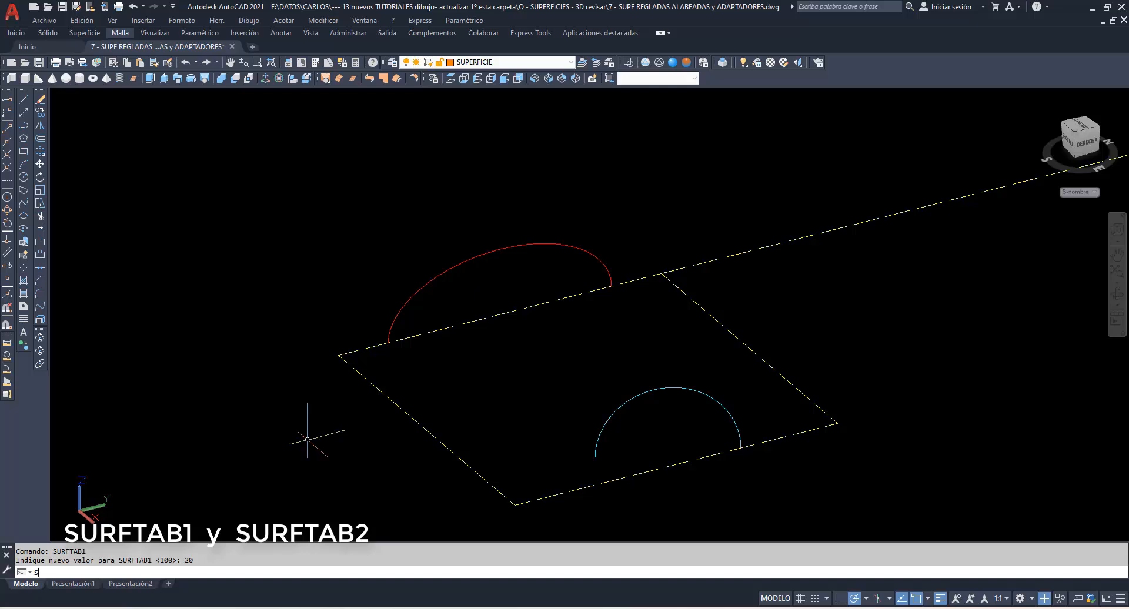
pyautogui.write('B2')
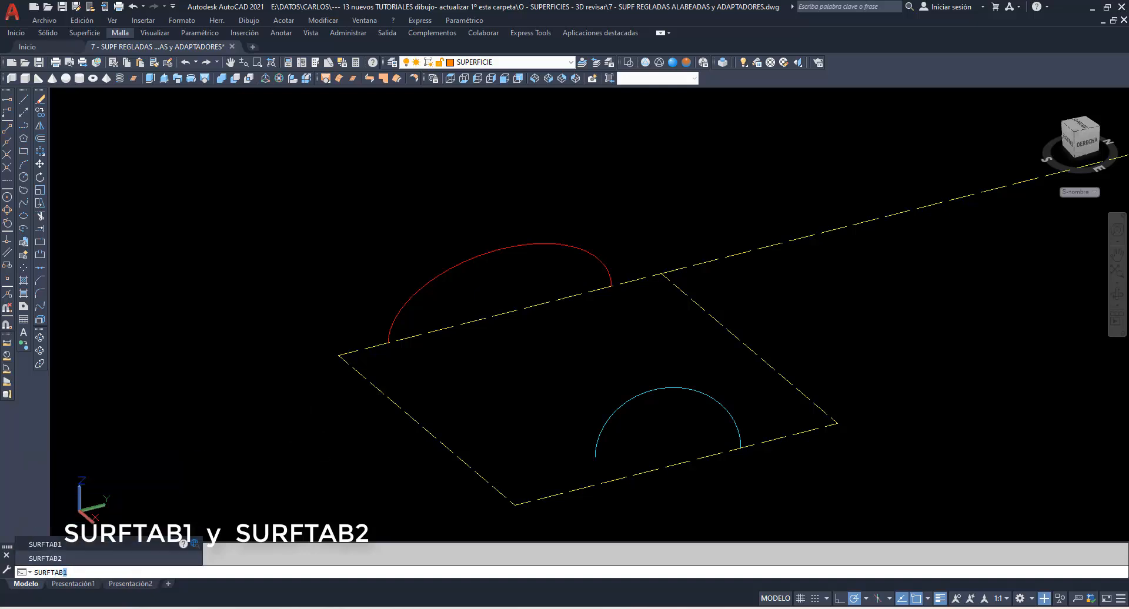
pyautogui.press('Return')
pyautogui.write('2')
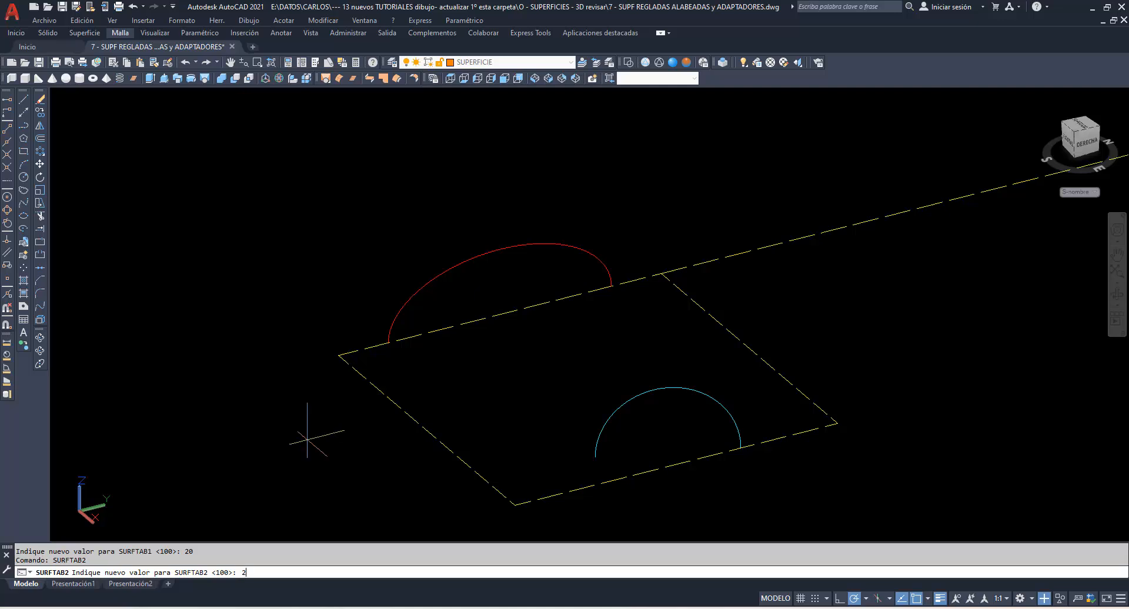
pyautogui.write('0')
pyautogui.press('Return')
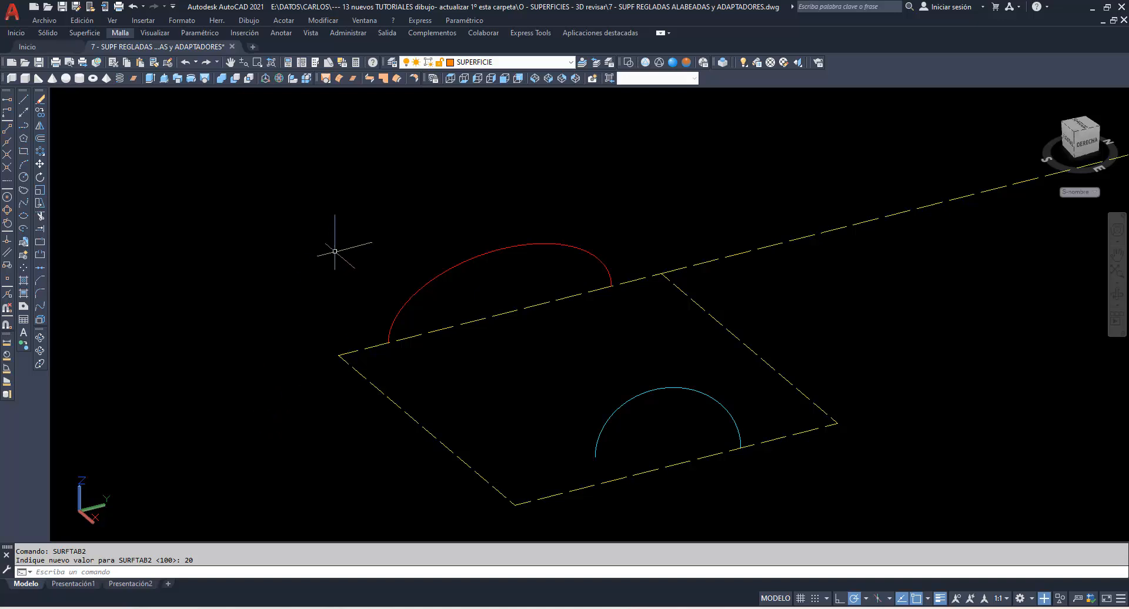
# - Recreate the cylindroid as a ruled surface (SUPREGLA) from the red semicircle to the cyan semicircle
pyautogui.write('supregla')
pyautogui.press('Return')
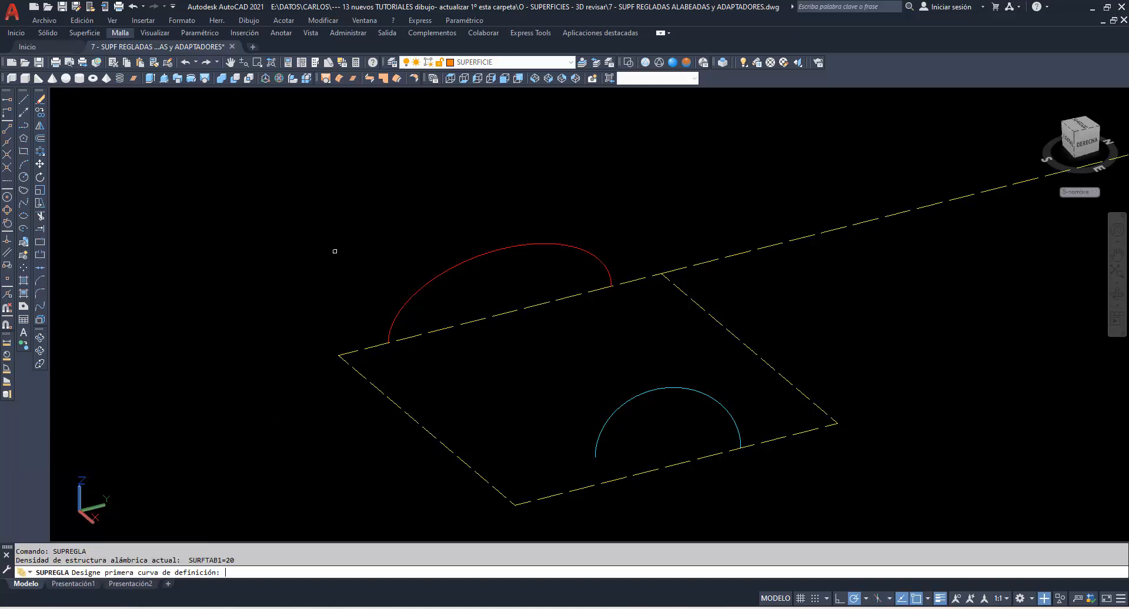
pyautogui.click(393, 320)
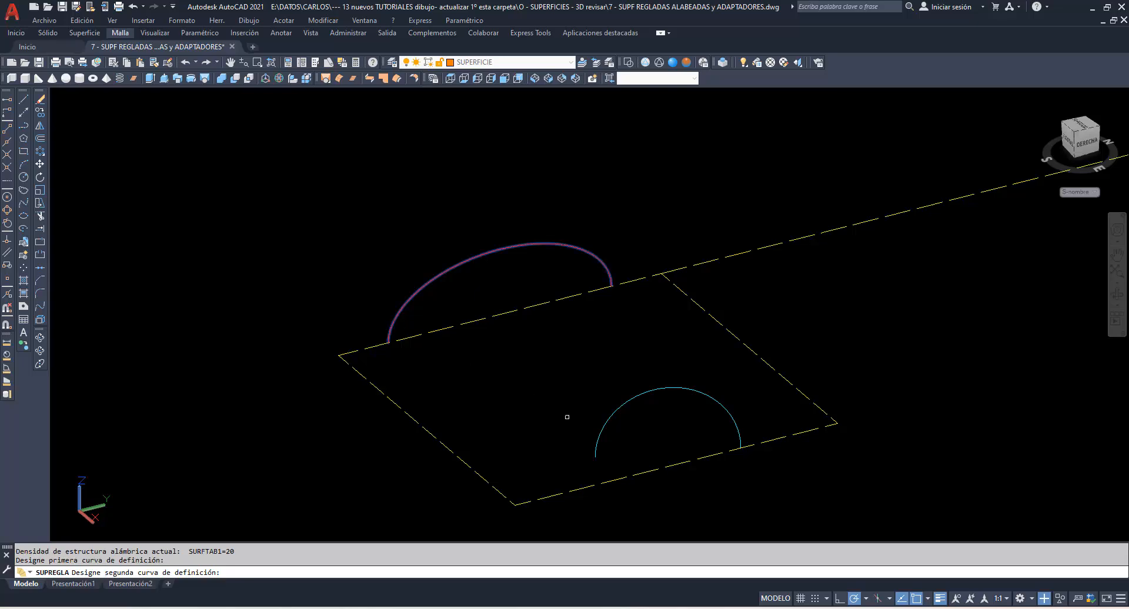
pyautogui.click(603, 440)
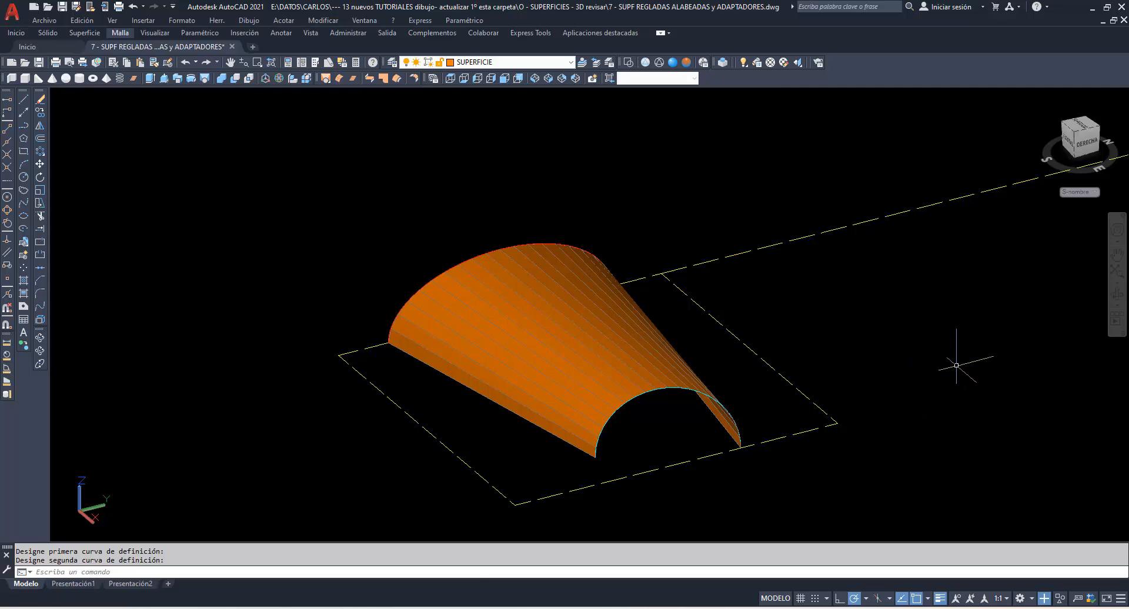
# - Create the hyperbolic paraboloid as a ruled surface (SUPREGLA) from the cyan inclined line to the red inclined line
pyautogui.click(1117, 305)
pyautogui.click(940, 339)
pyautogui.moveTo(940, 344); pyautogui.dragTo(867, 402)
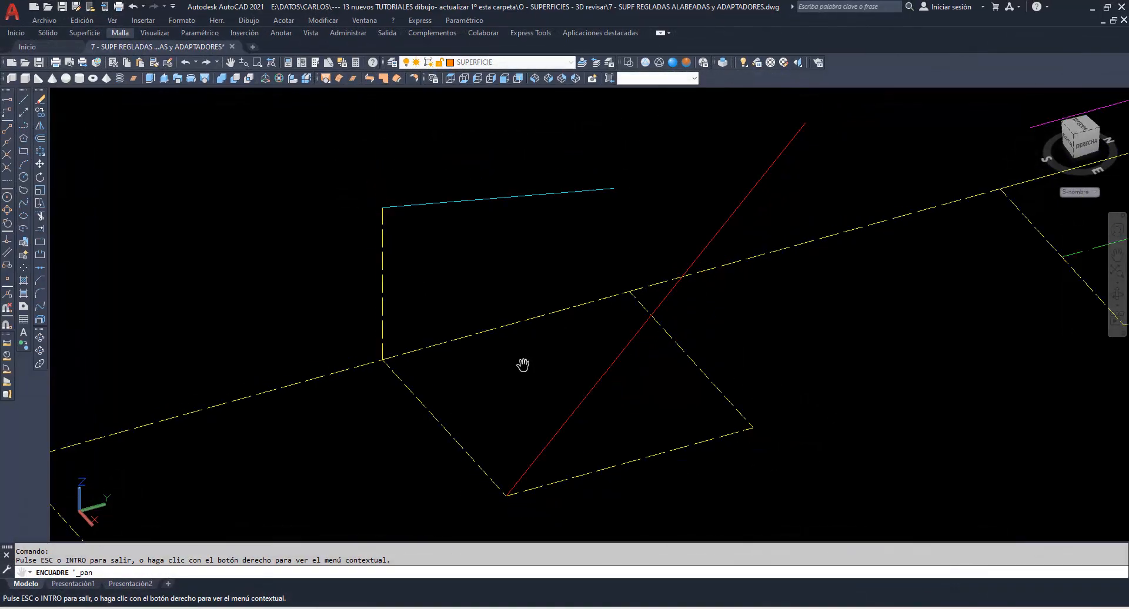
pyautogui.scroll(-1, 524, 364)
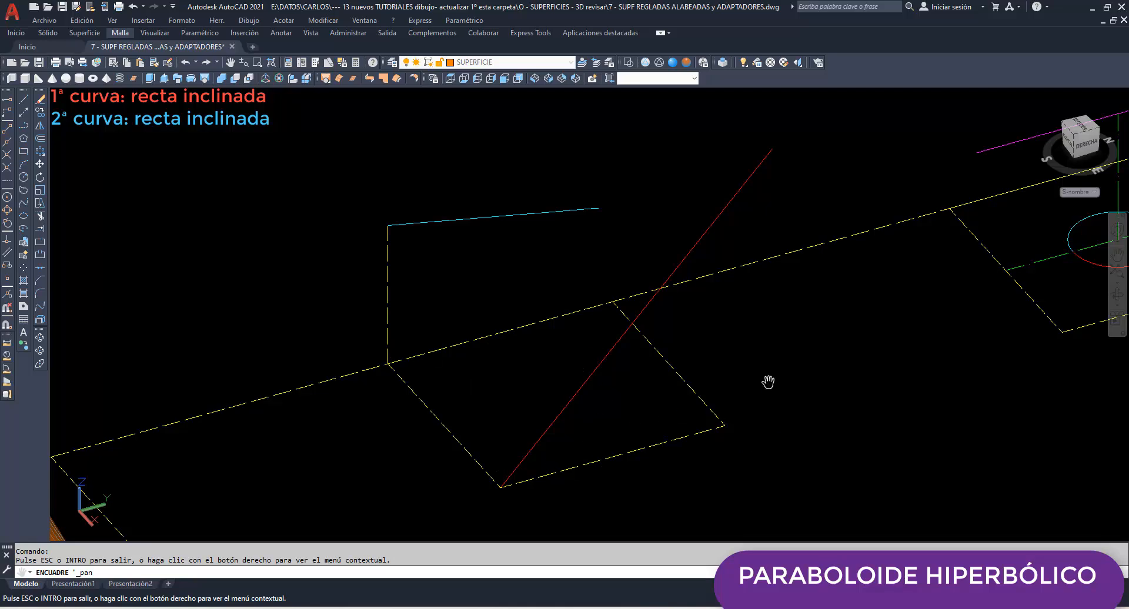
pyautogui.click(1117, 294)
pyautogui.moveTo(963, 361); pyautogui.dragTo(758, 413)
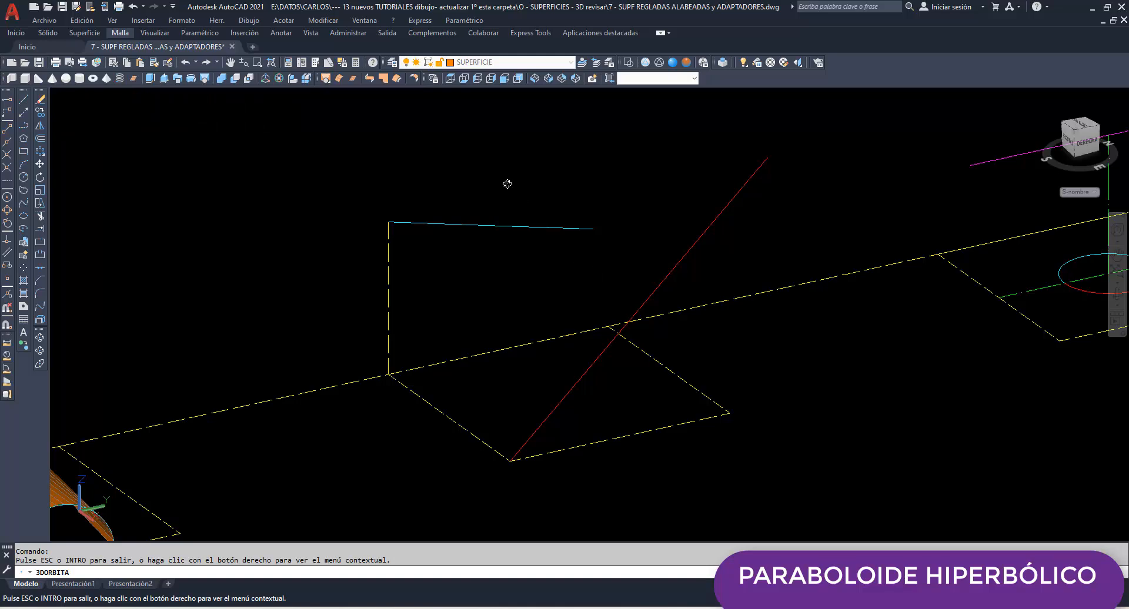
pyautogui.rightClick(417, 153)
pyautogui.click(438, 160)
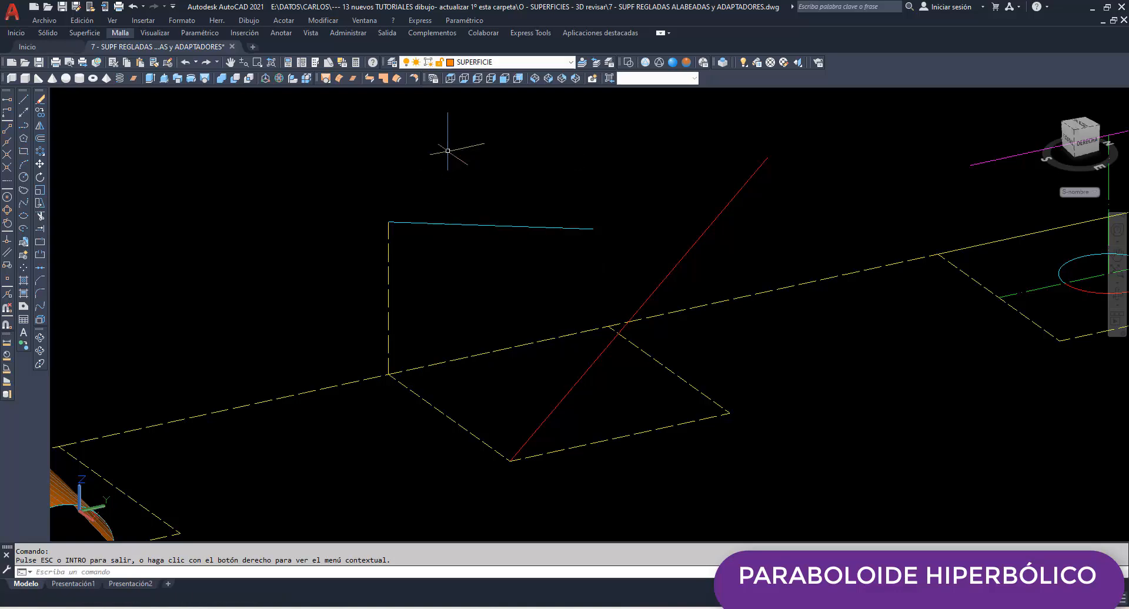
pyautogui.write('SUPREGLA')
pyautogui.press('Return')
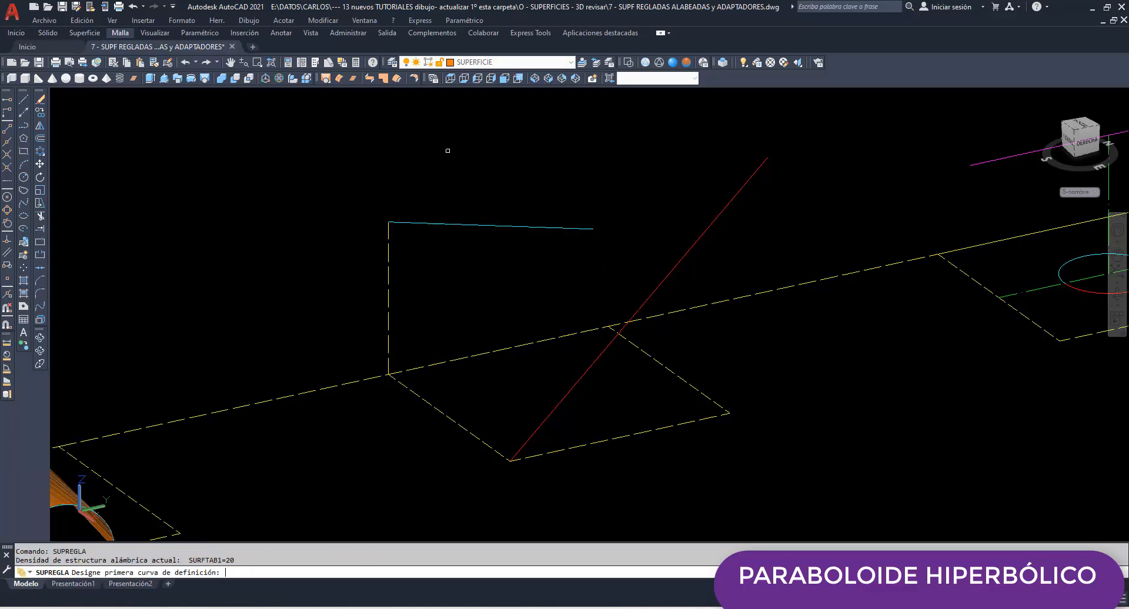
pyautogui.click(417, 218)
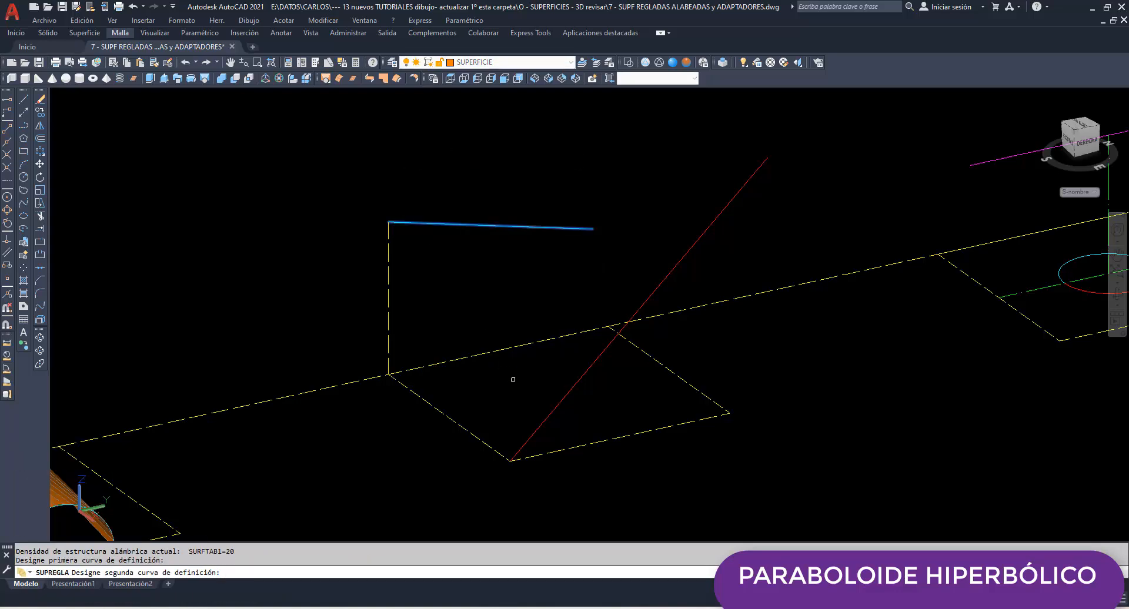
pyautogui.click(538, 427)
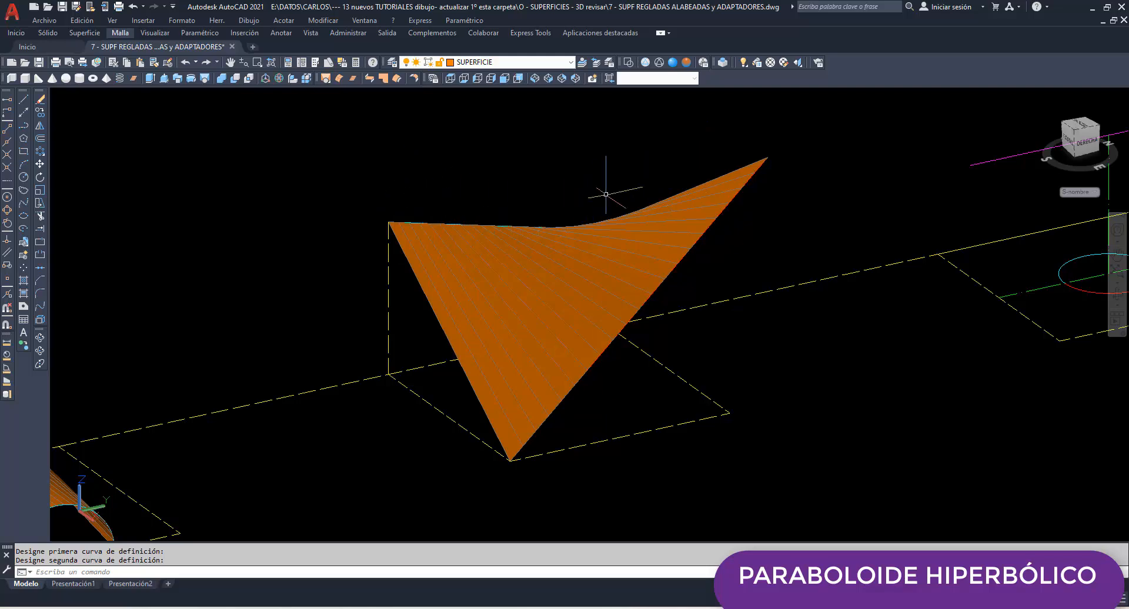
# - Examine the finished hyperbolic paraboloid from another viewing angle
pyautogui.click(40, 339)
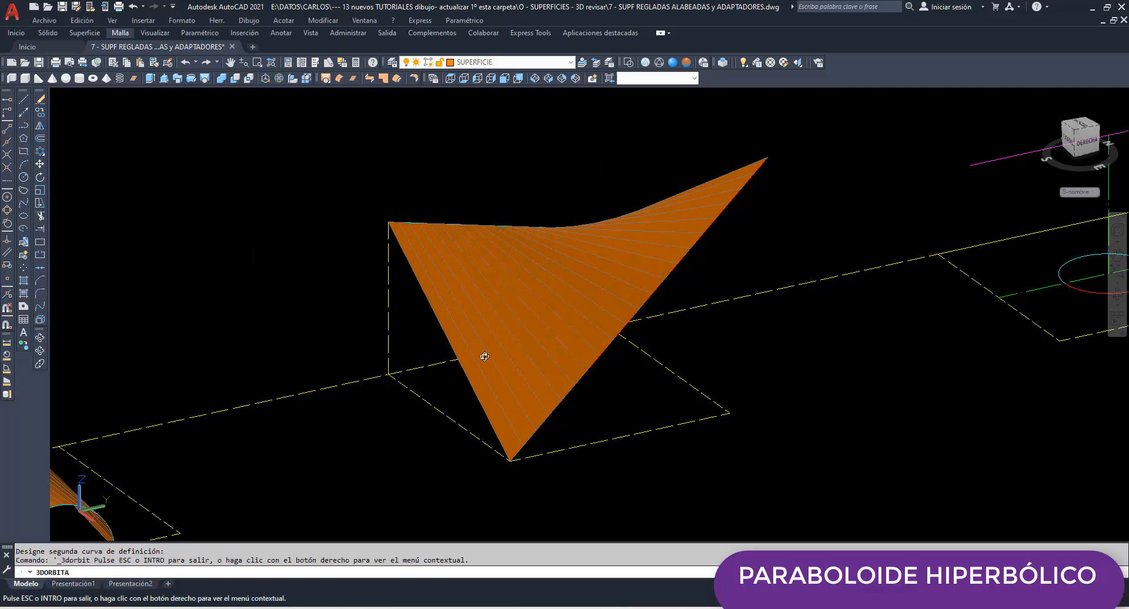
pyautogui.moveTo(484, 355)
pyautogui.mouseDown()
pyautogui.moveTo(466, 313)
pyautogui.moveTo(609, 394)
pyautogui.moveTo(703, 373)
pyautogui.moveTo(747, 337)
pyautogui.moveTo(753, 308)
pyautogui.moveTo(697, 355)
pyautogui.moveTo(497, 363)
pyautogui.mouseUp()
pyautogui.rightClick(458, 117)
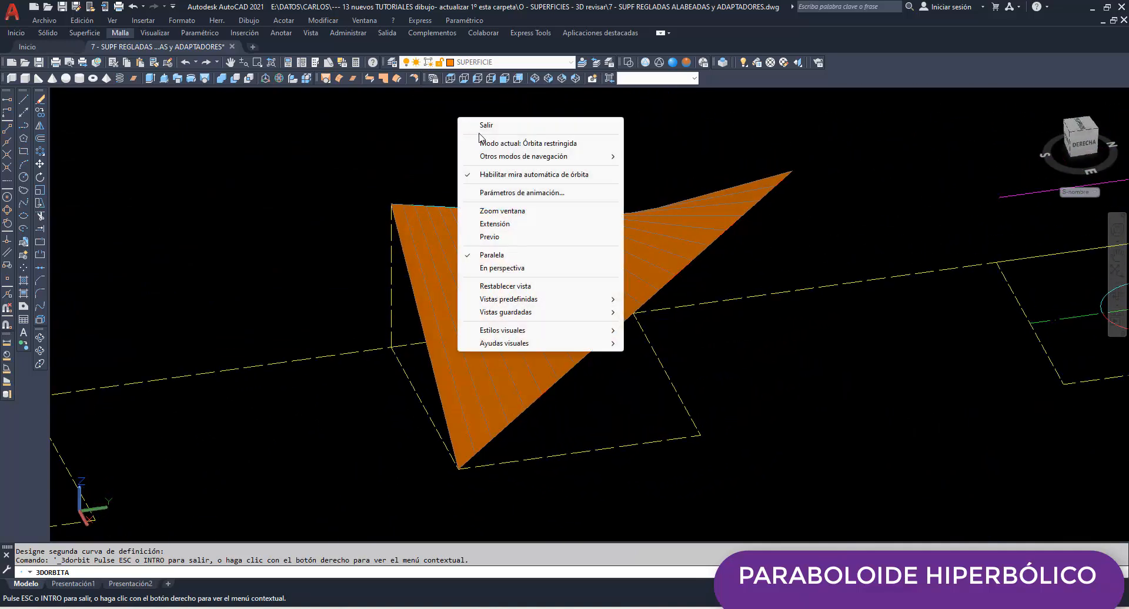
pyautogui.click(483, 126)
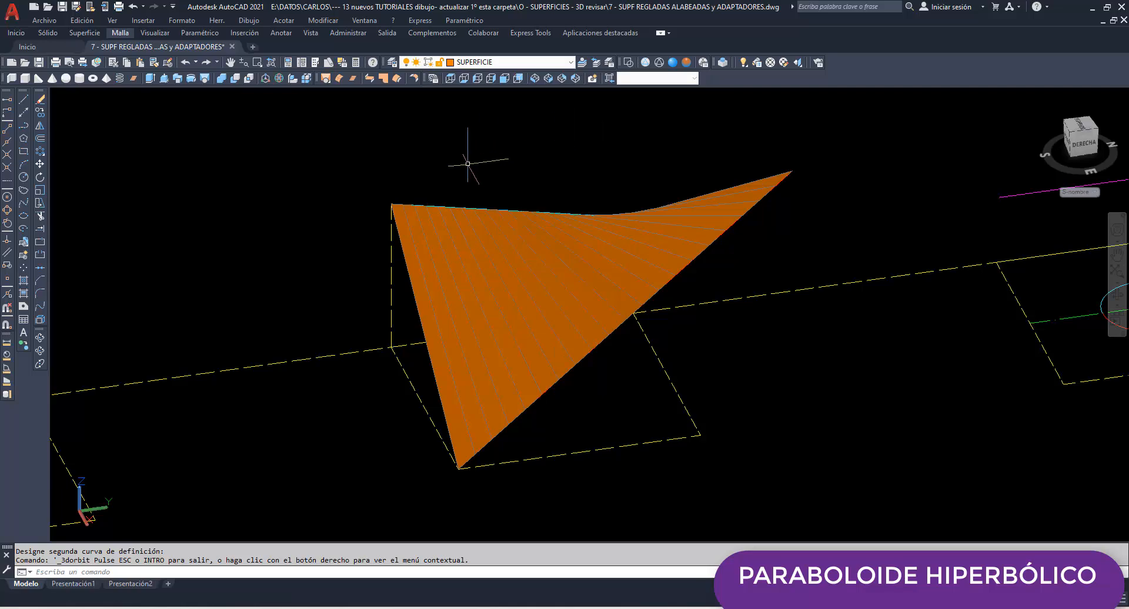
# - Create the first half of the right conoid as a ruled surface (SUPREGLA) from the magenta line to the cyan semicircle
pyautogui.click(1116, 254)
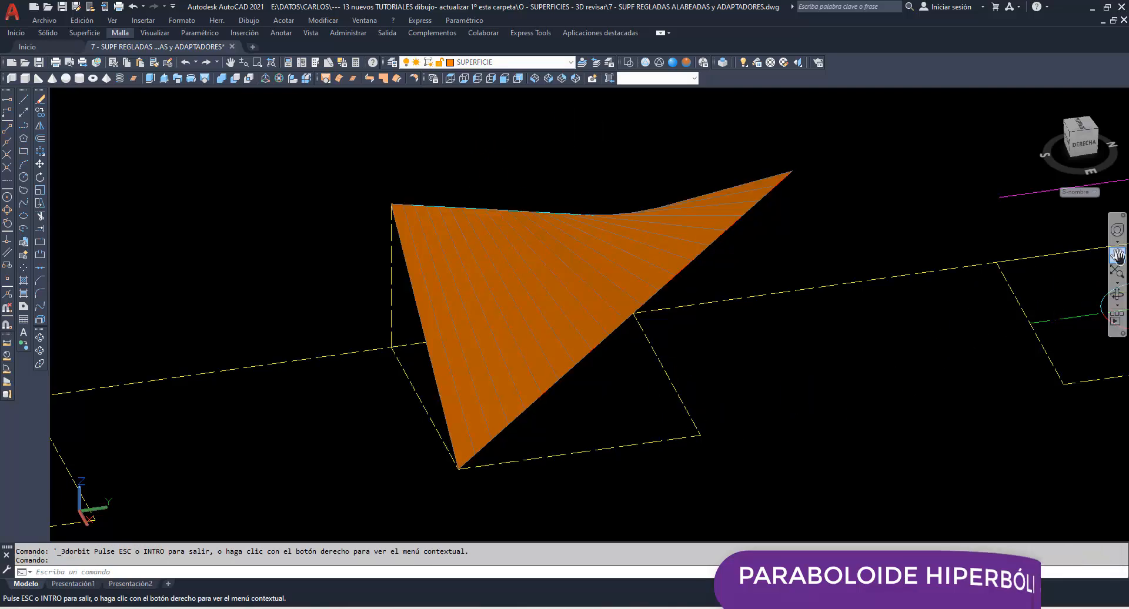
pyautogui.moveTo(933, 296); pyautogui.dragTo(275, 373)
pyautogui.moveTo(474, 390); pyautogui.dragTo(464, 348)
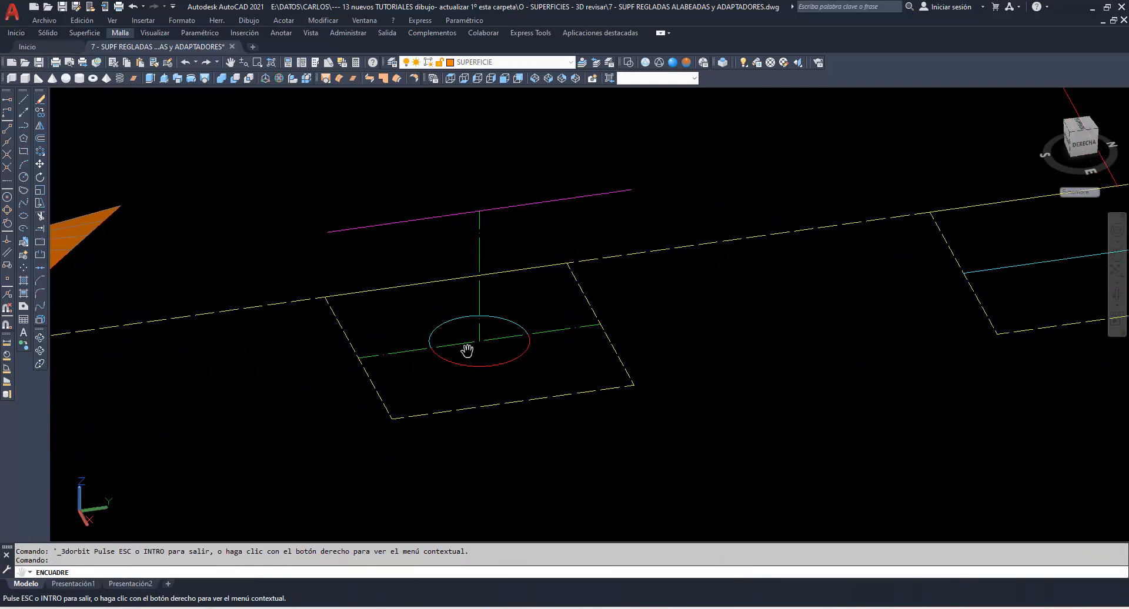
pyautogui.click(40, 338)
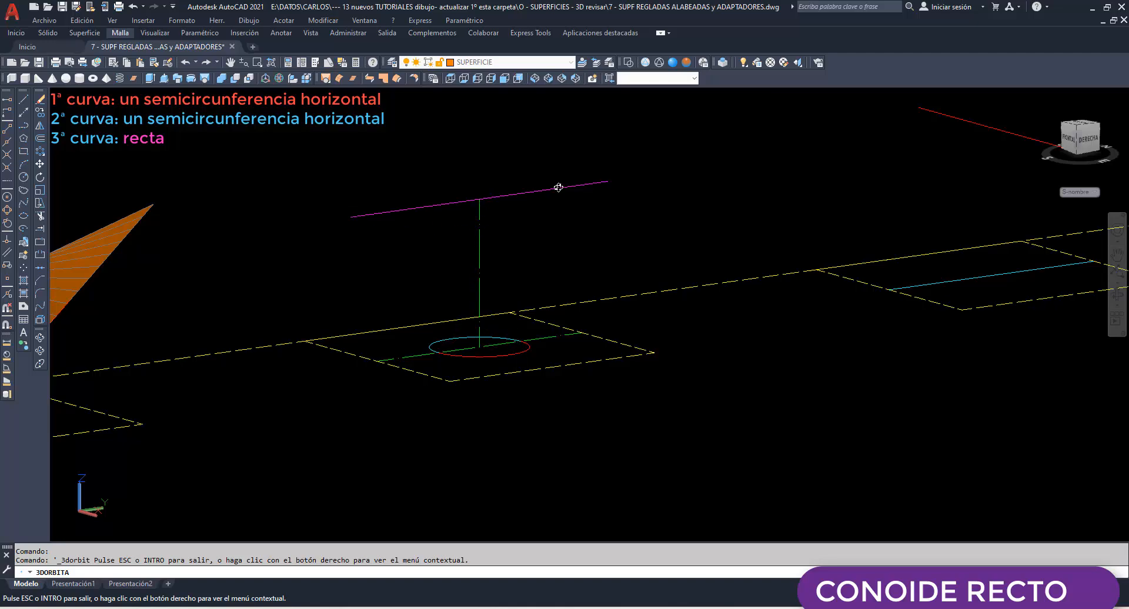
pyautogui.rightClick(447, 147)
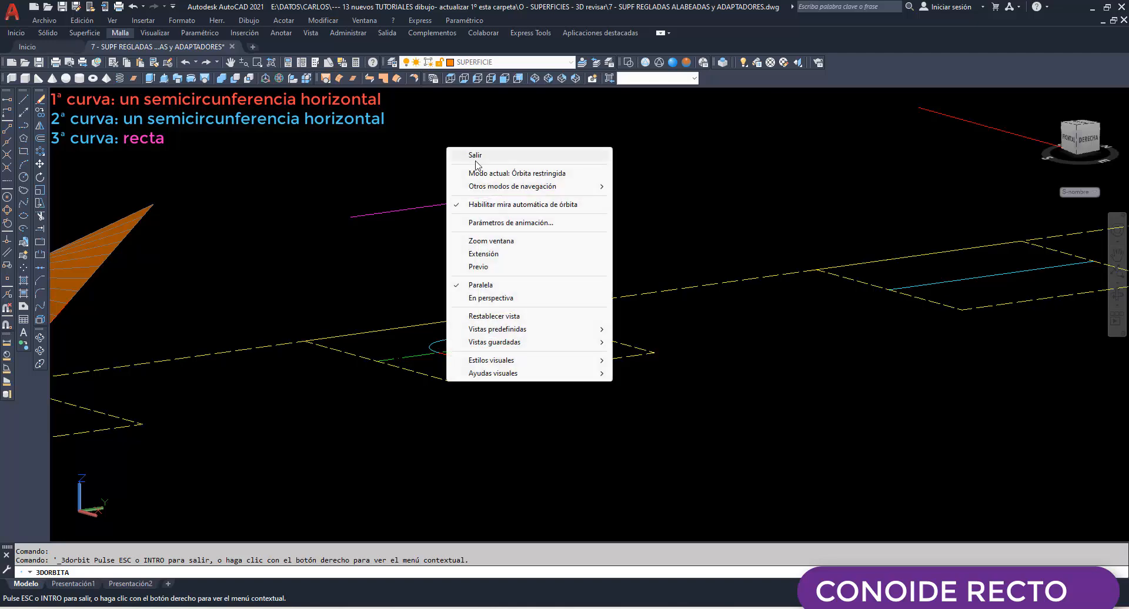
pyautogui.click(477, 157)
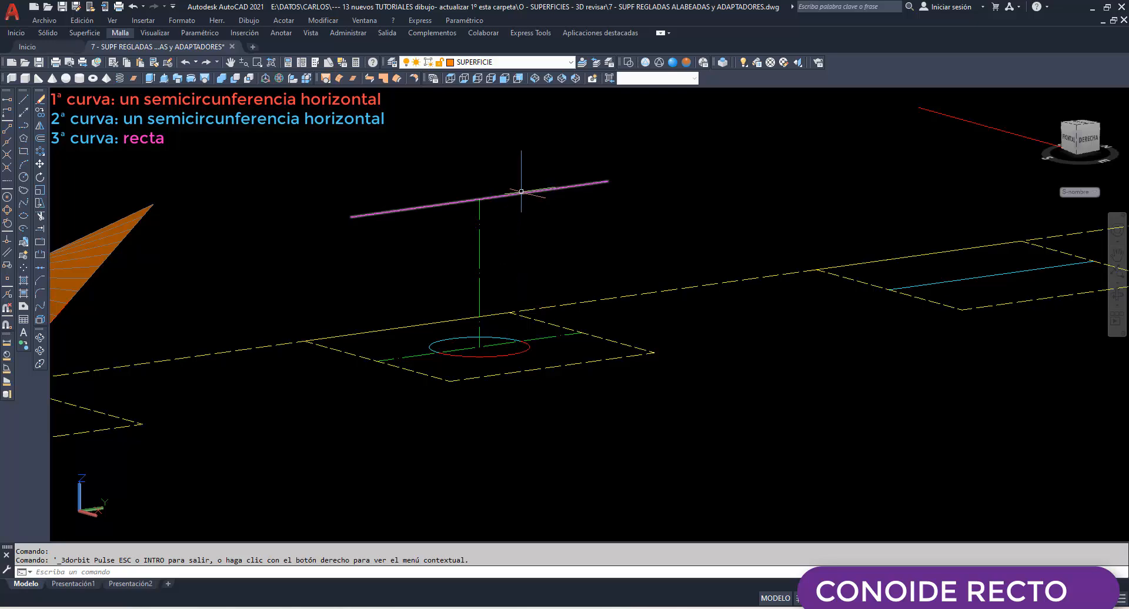
pyautogui.moveTo(521, 191)
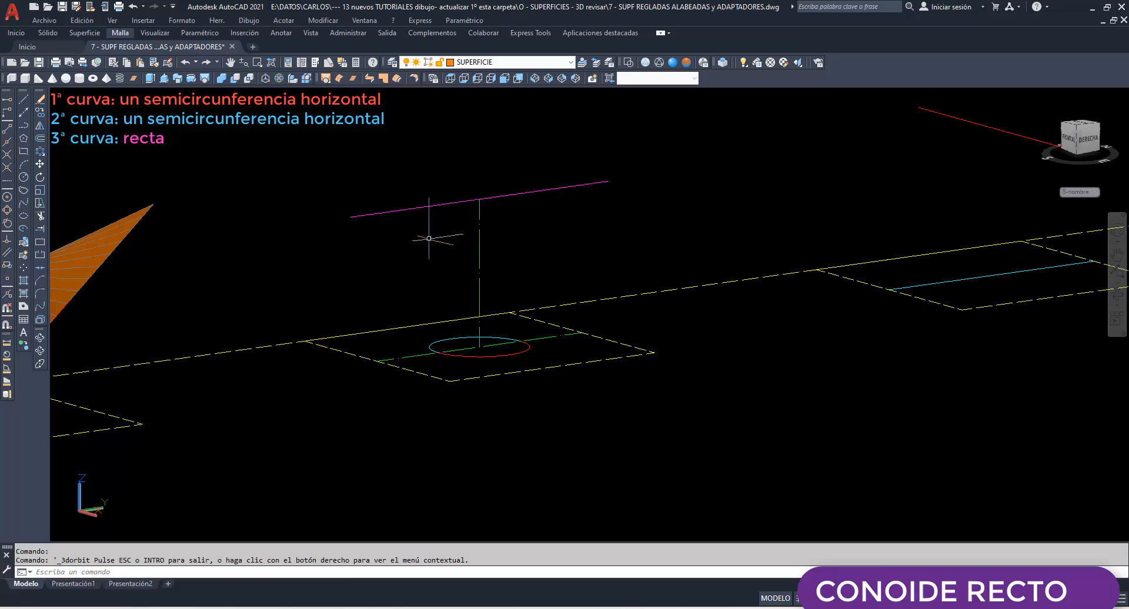
pyautogui.write('supregla')
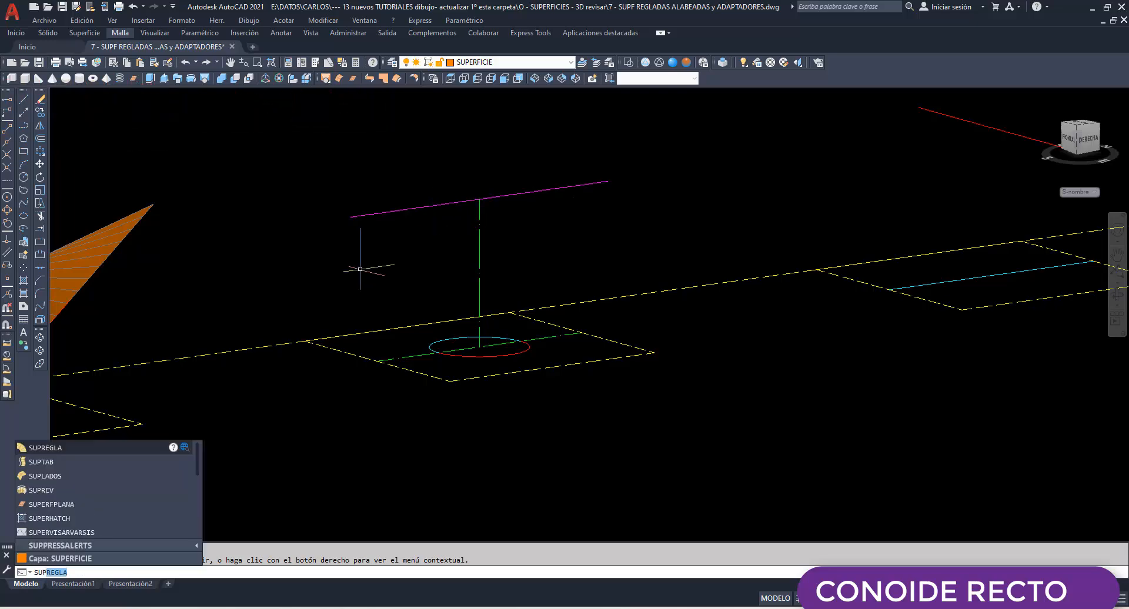
pyautogui.press('Return')
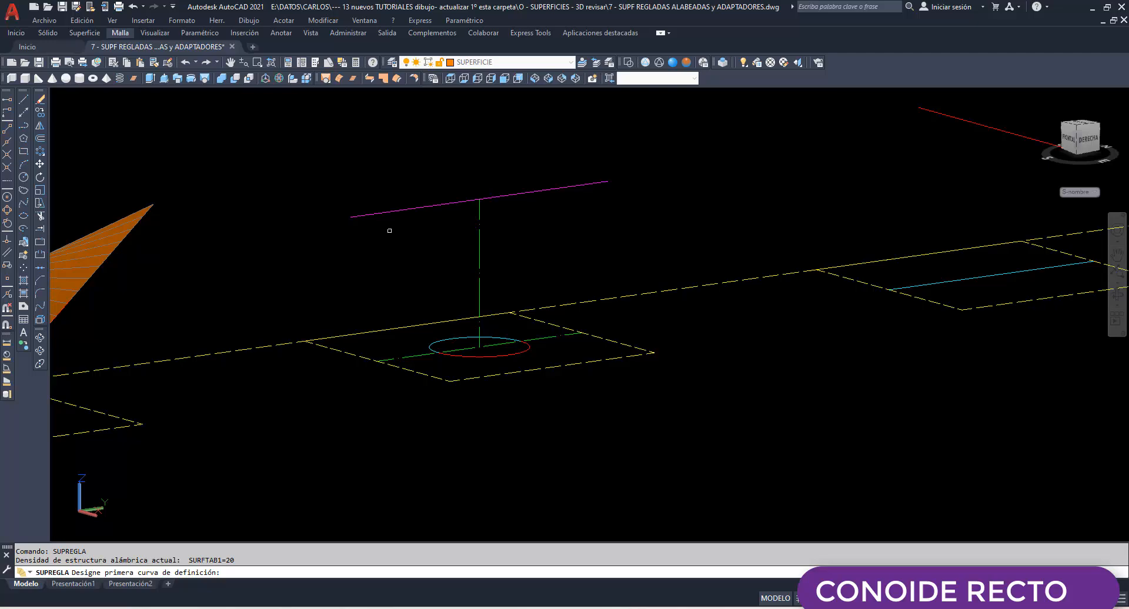
pyautogui.click(396, 211)
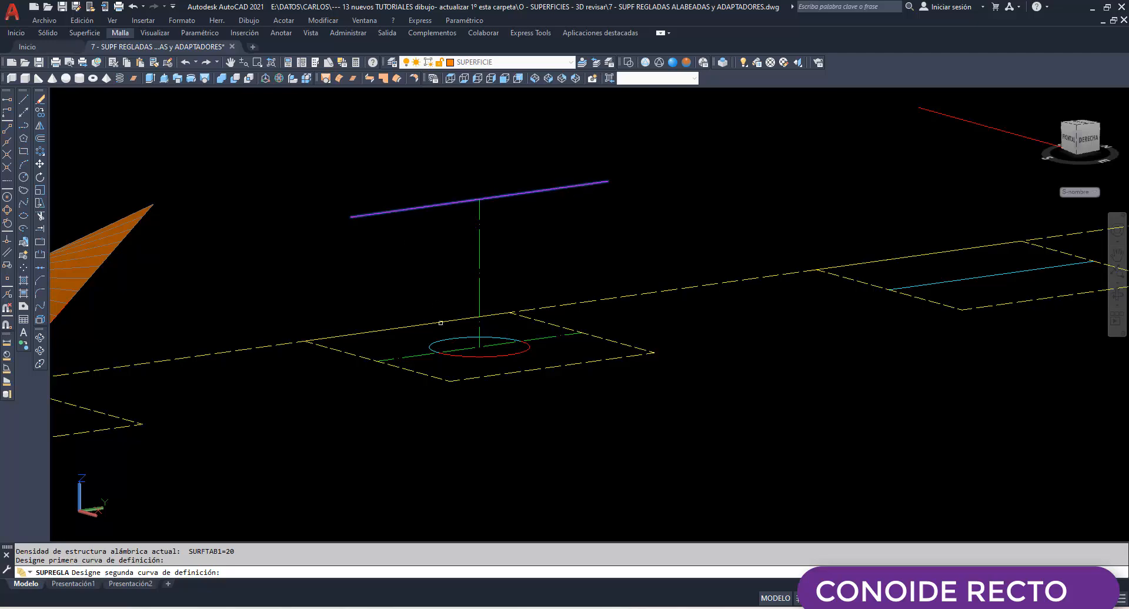
pyautogui.click(441, 340)
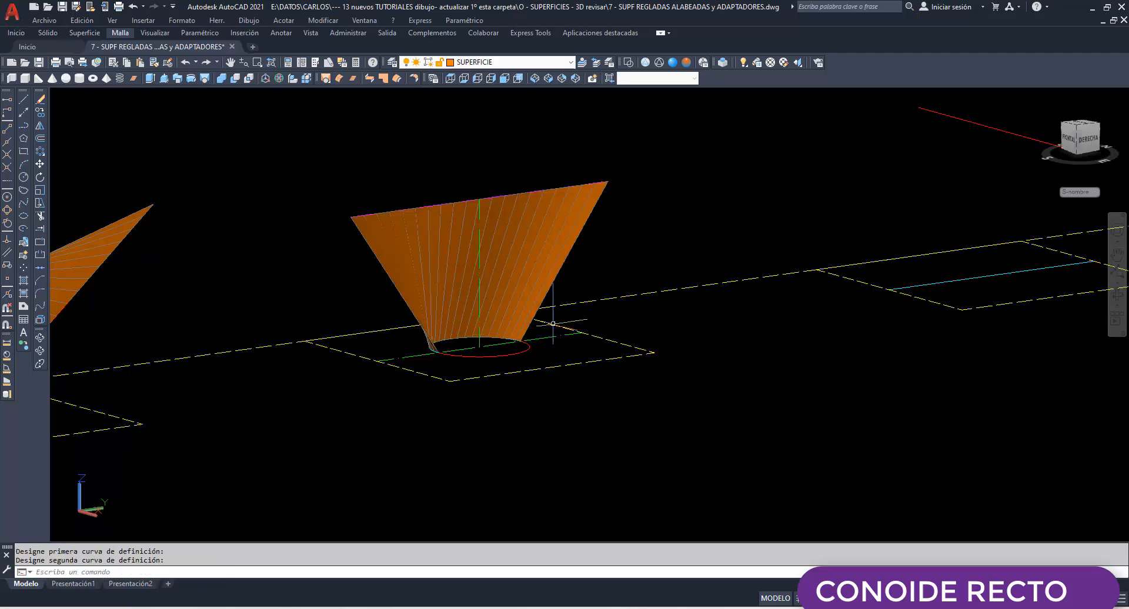
# - Complete the right conoid with a second ruled surface from the magenta line to the red semicircle
pyautogui.press('Return')
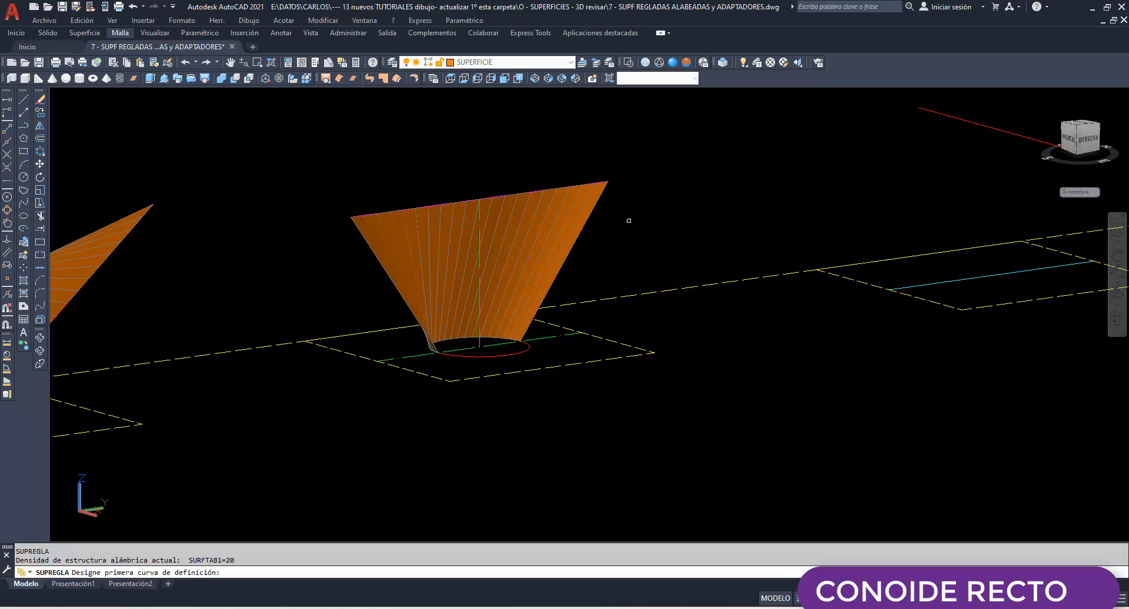
pyautogui.click(590, 183)
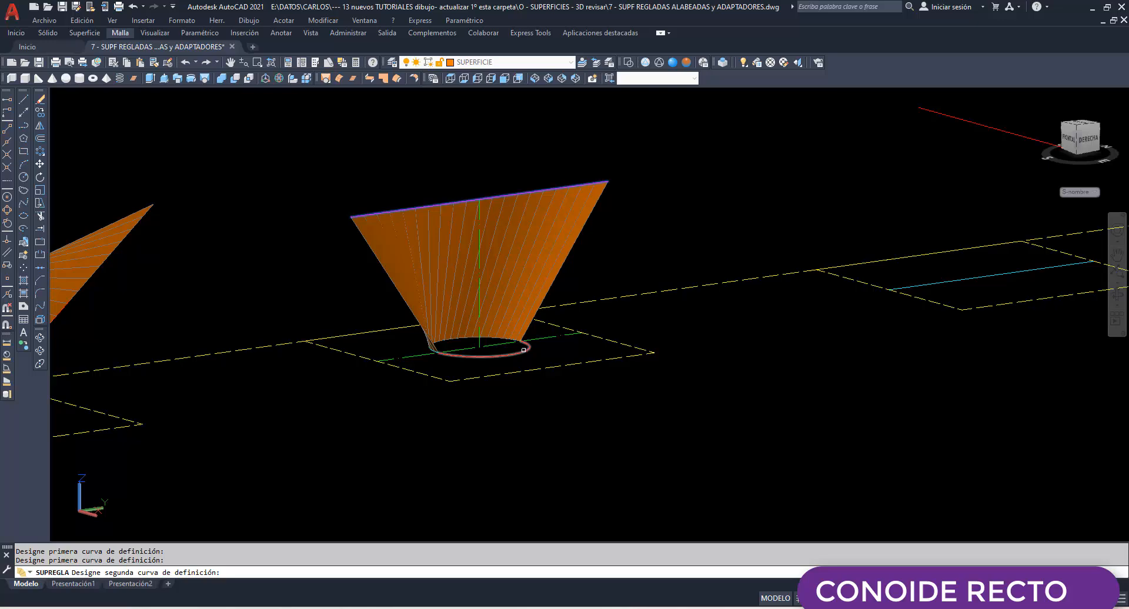
pyautogui.click(523, 349)
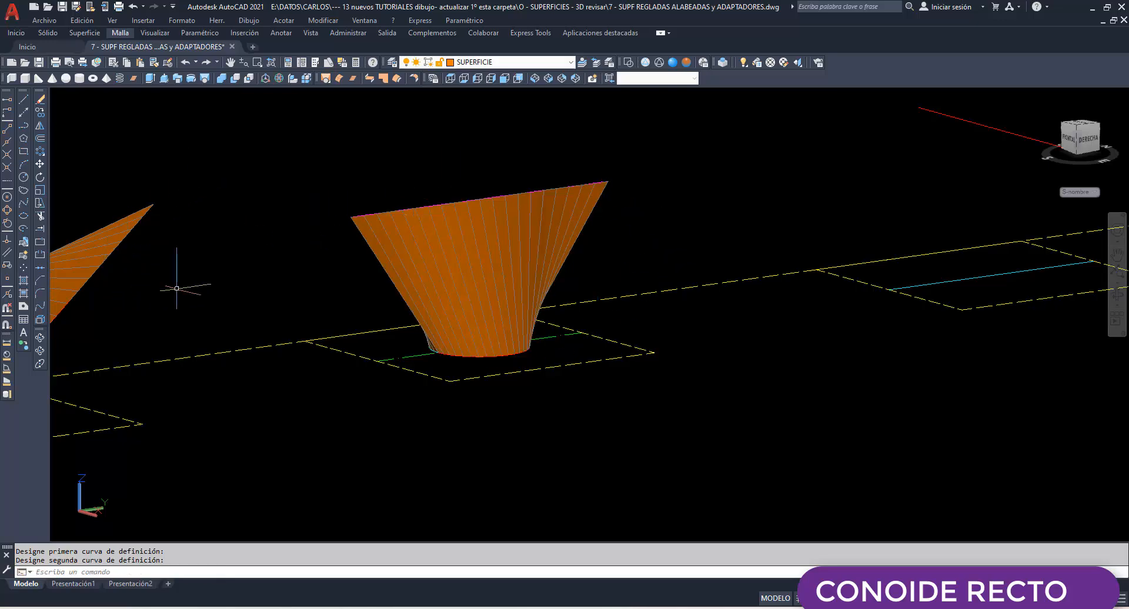
pyautogui.click(40, 338)
pyautogui.moveTo(205, 277); pyautogui.dragTo(281, 253)
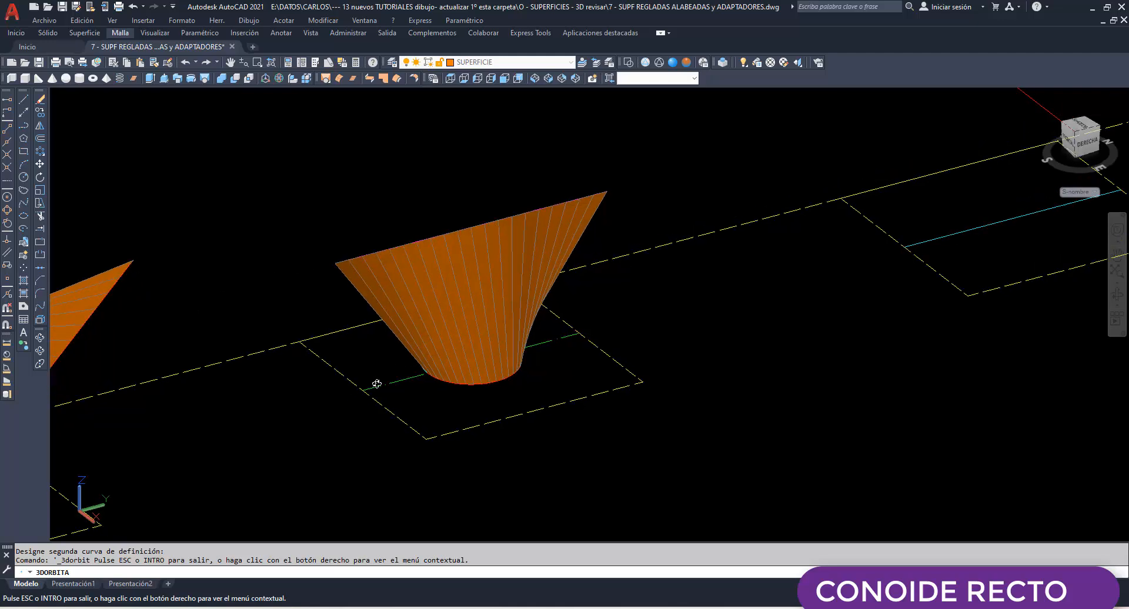
pyautogui.moveTo(467, 271)
pyautogui.mouseDown()
pyautogui.moveTo(504, 307)
pyautogui.moveTo(464, 262)
pyautogui.mouseUp()
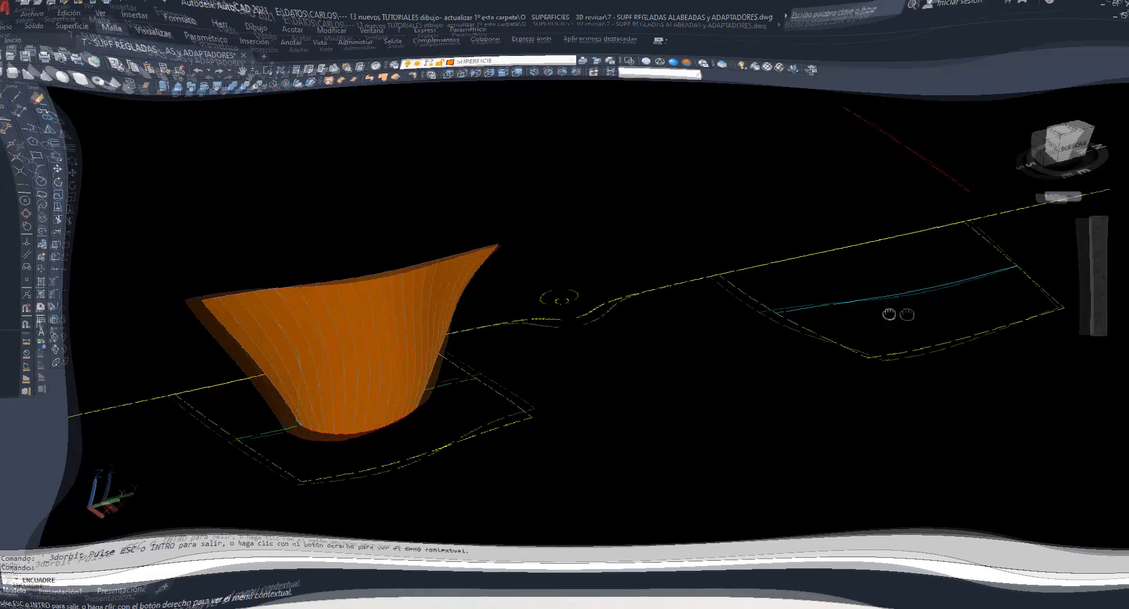
# - Create the tetrahedroid as a ruled surface (SUPREGLA) from the red line to the perpendicular cyan line below it
pyautogui.moveTo(898, 315); pyautogui.dragTo(539, 411)
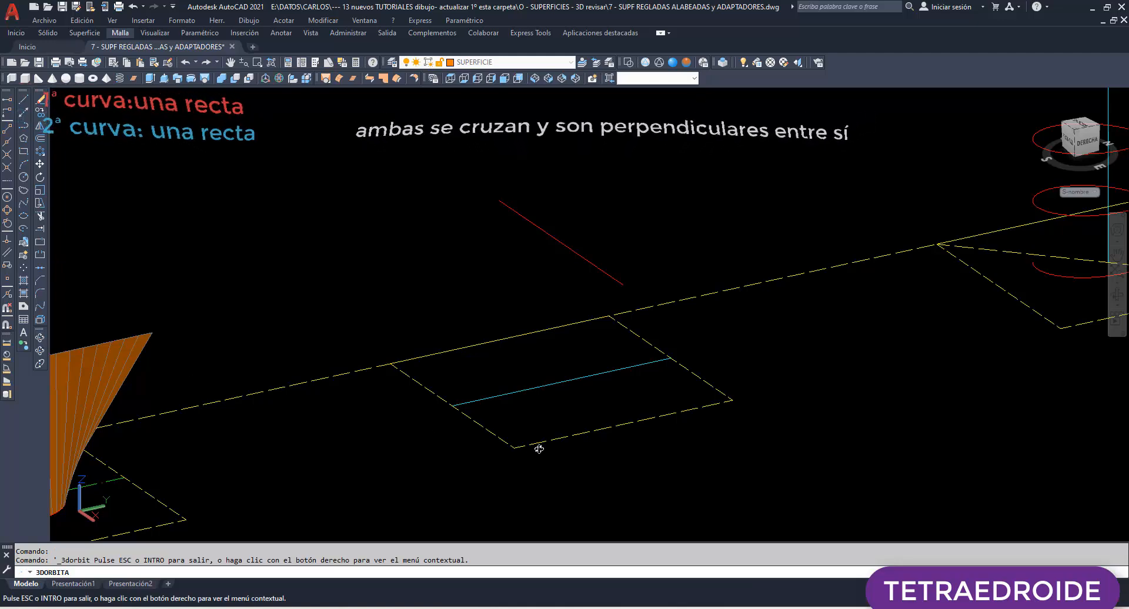
pyautogui.moveTo(537, 448)
pyautogui.keyDown('shift'); pyautogui.mouseDown(button='middle')
pyautogui.moveTo(517, 412)
pyautogui.moveTo(517, 431)
pyautogui.moveTo(527, 441)
pyautogui.moveTo(529, 403)
pyautogui.moveTo(487, 399)
pyautogui.moveTo(535, 457)
pyautogui.mouseUp(button='middle'); pyautogui.keyUp('shift')
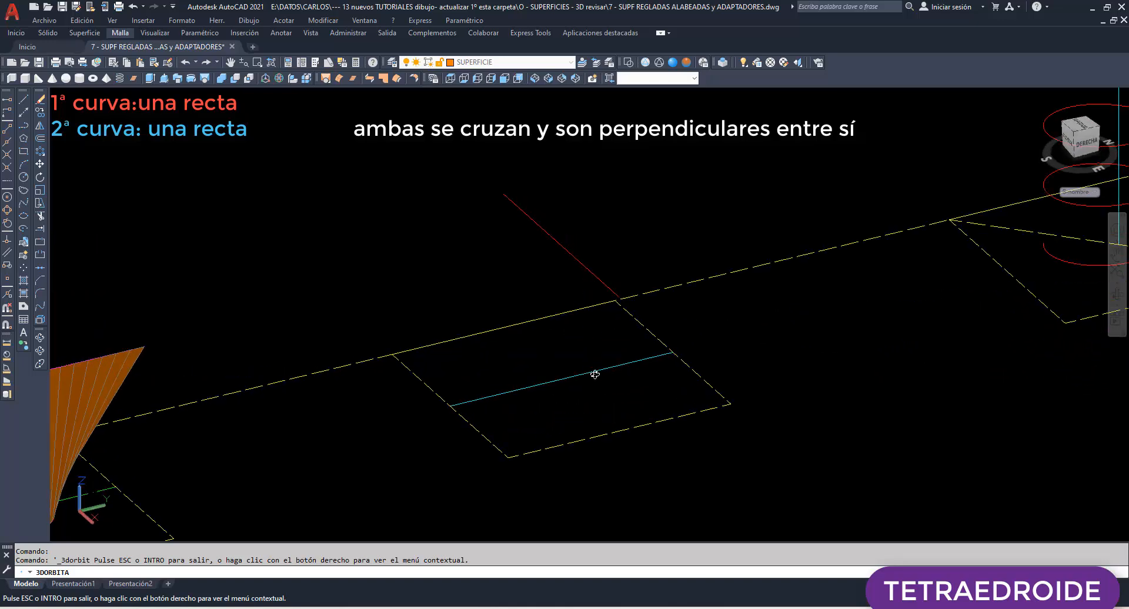
pyautogui.moveTo(594, 346)
pyautogui.keyDown('shift'); pyautogui.mouseDown(button='middle')
pyautogui.moveTo(546, 489)
pyautogui.moveTo(593, 328)
pyautogui.mouseUp(button='middle'); pyautogui.keyUp('shift')
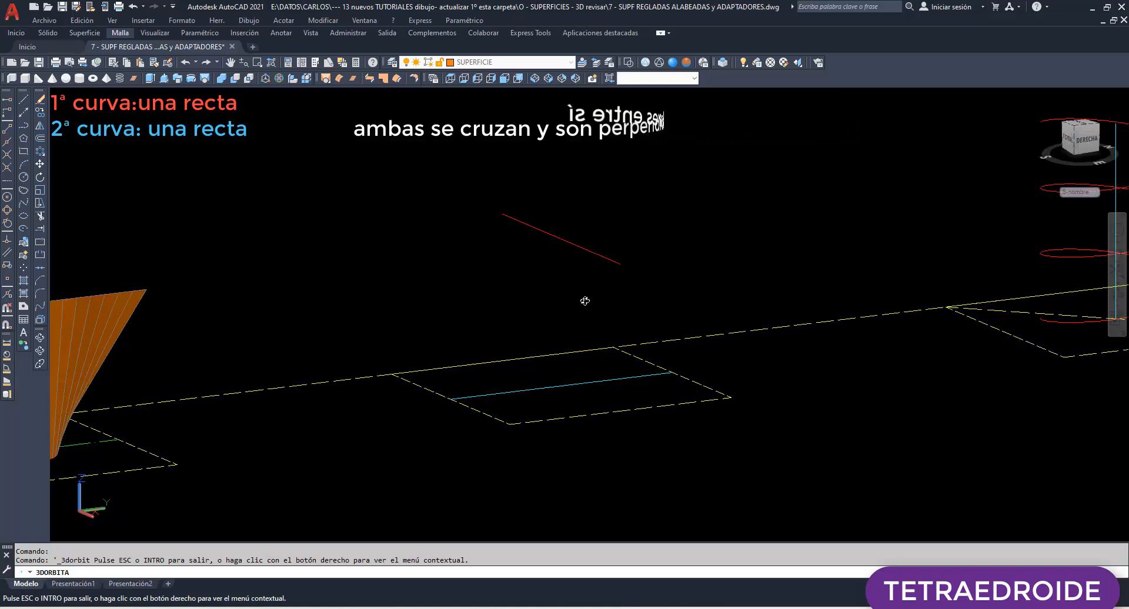
pyautogui.write('supr')
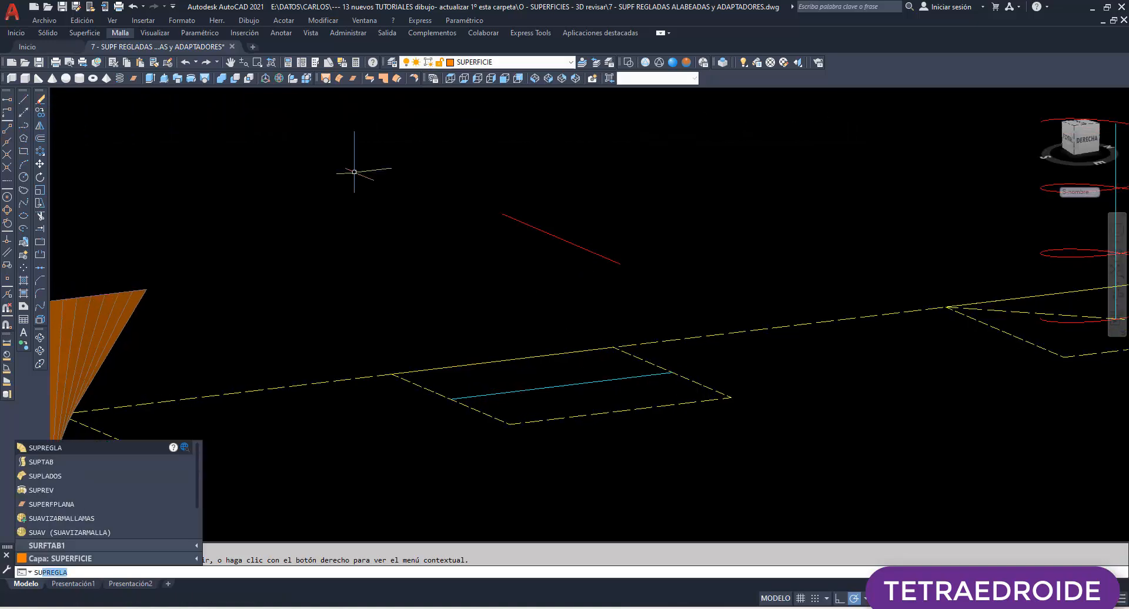
pyautogui.press('Return')
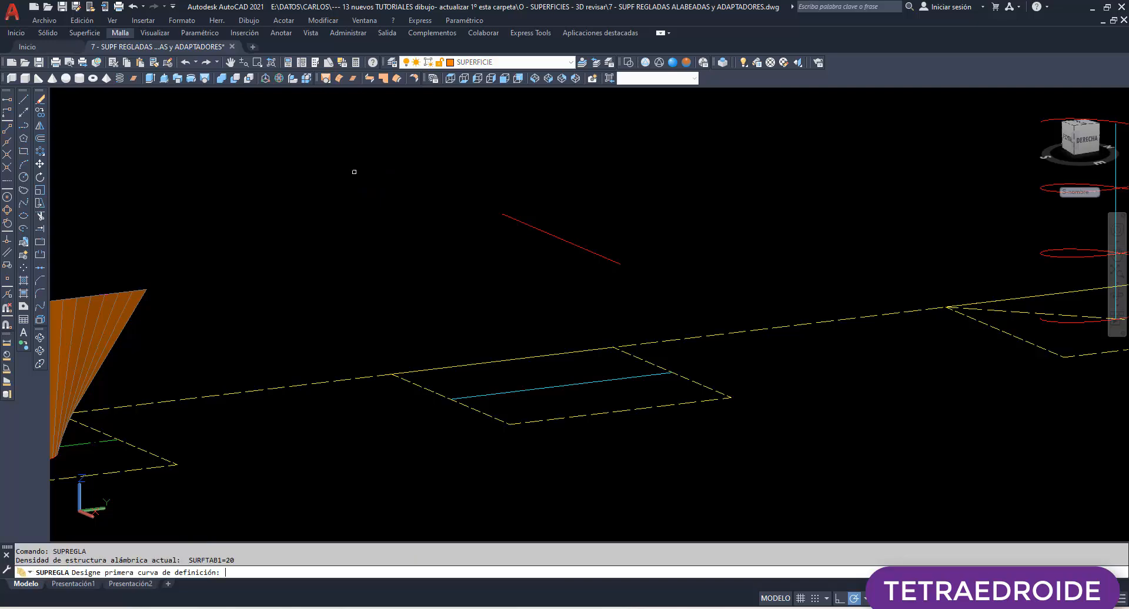
pyautogui.click(550, 232)
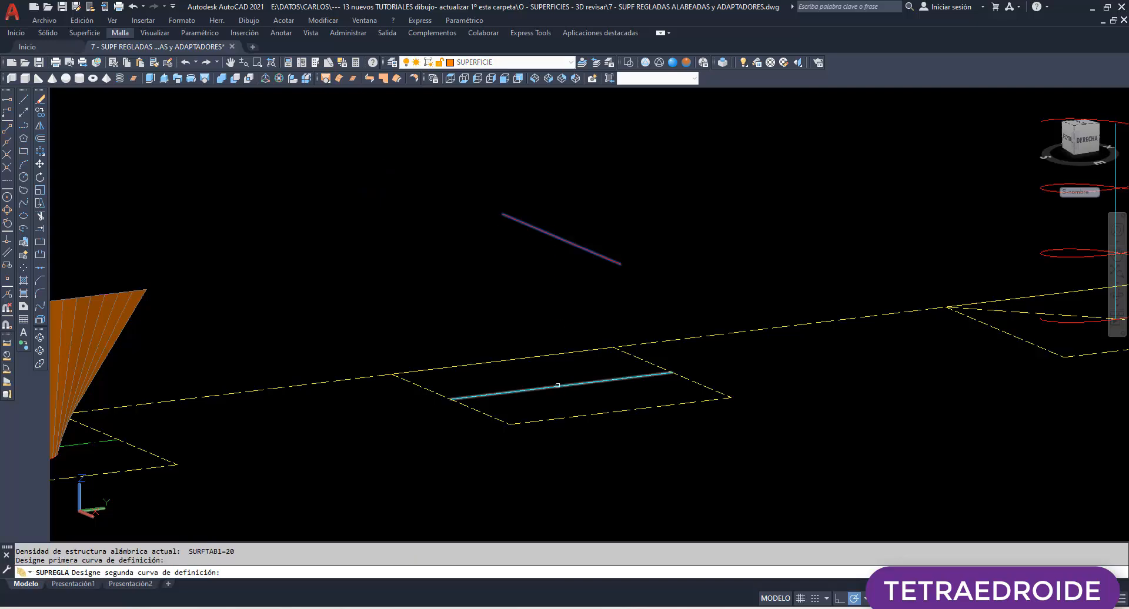
pyautogui.click(557, 386)
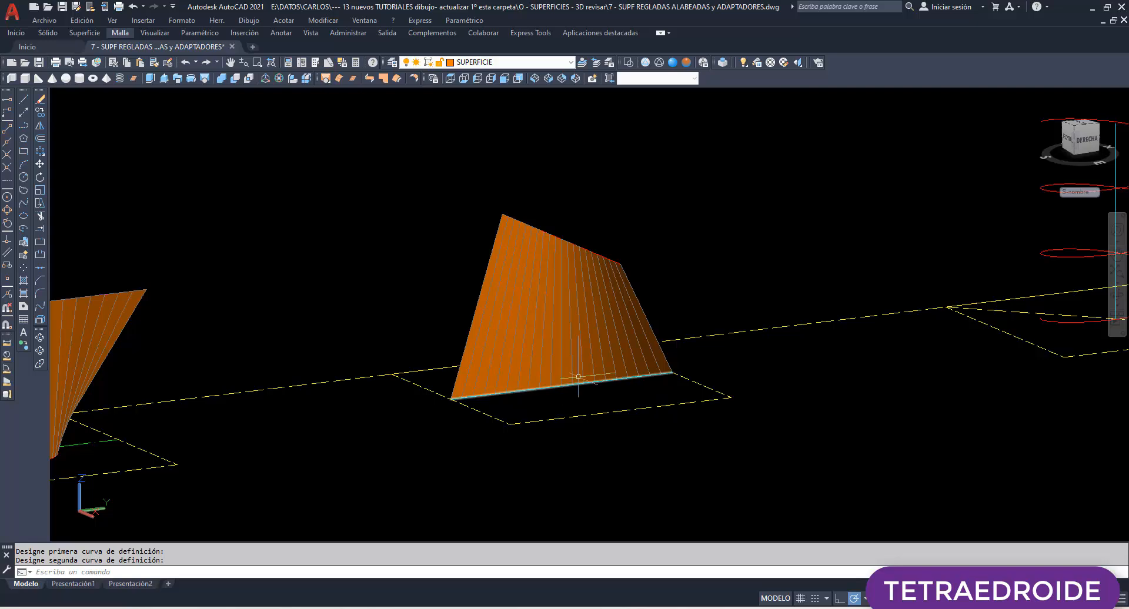
# - Examine the curvature of the tetrahedroid surface from several viewing angles
pyautogui.click(40, 339)
pyautogui.moveTo(318, 335); pyautogui.dragTo(272, 348)
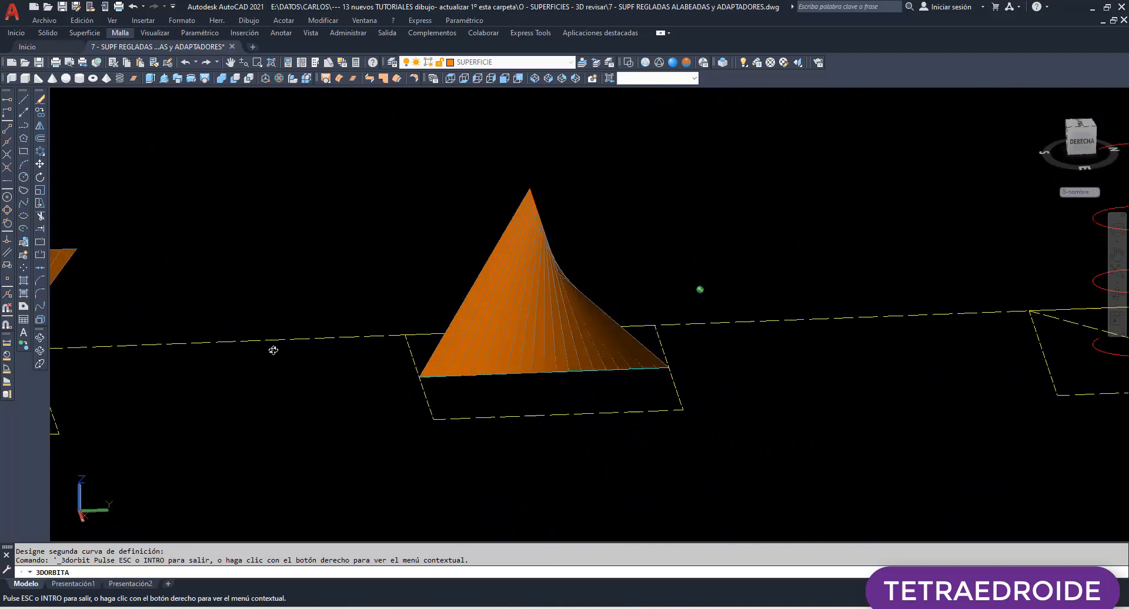
pyautogui.moveTo(379, 347); pyautogui.dragTo(520, 363)
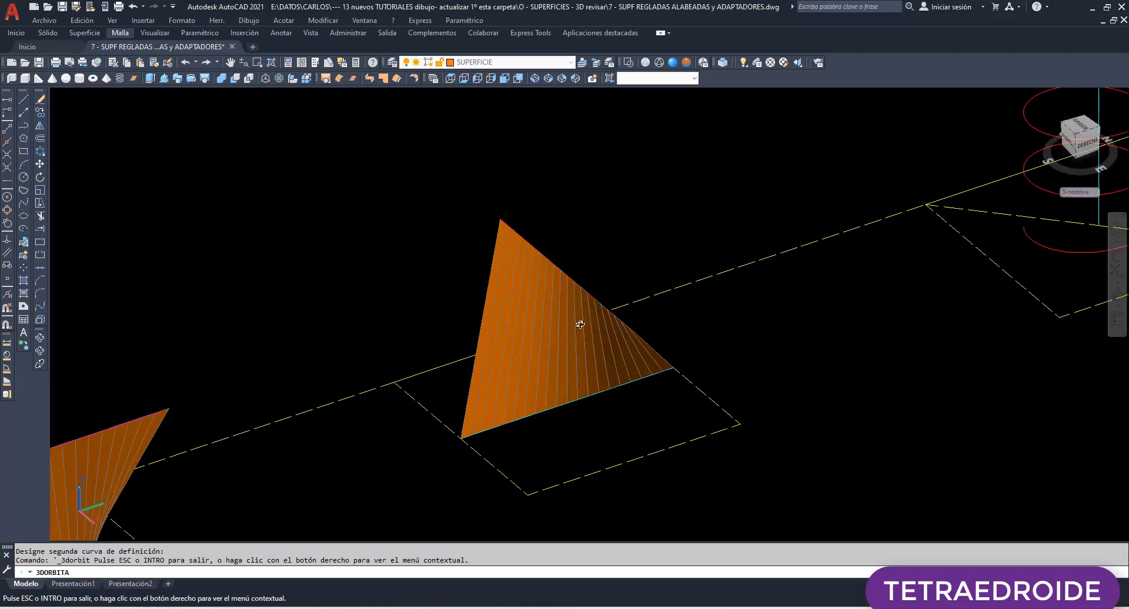
pyautogui.moveTo(580, 338); pyautogui.dragTo(554, 343)
pyautogui.rightClick(341, 198)
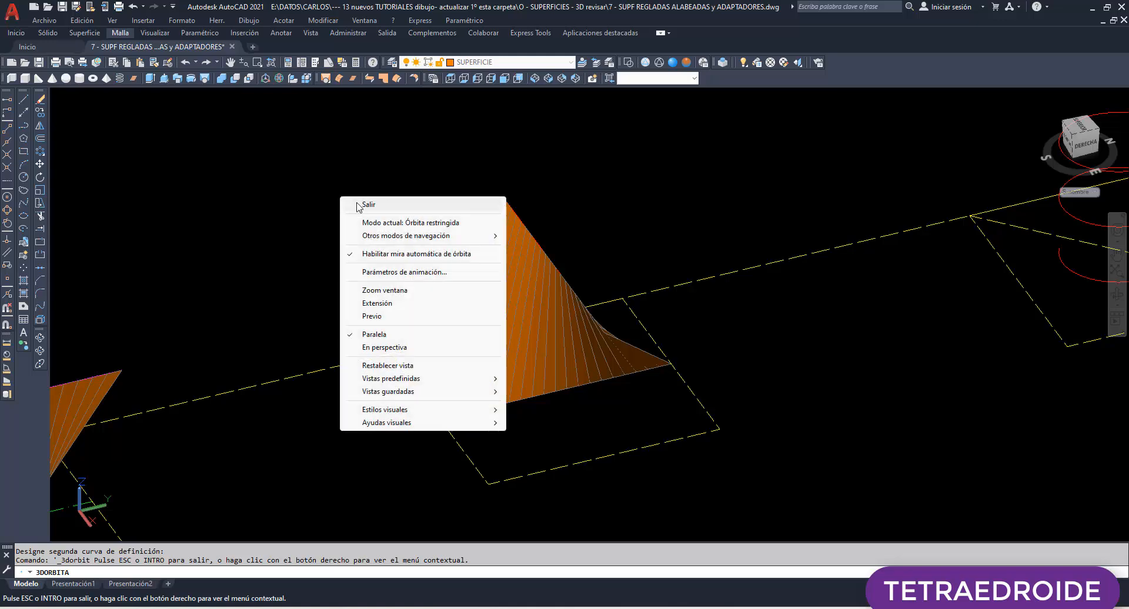
pyautogui.click(367, 205)
# - Thicken the tetrahedroid by 0.5, converting its mesh with smoothing, and inspect the thickened body
pyautogui.click(324, 20)
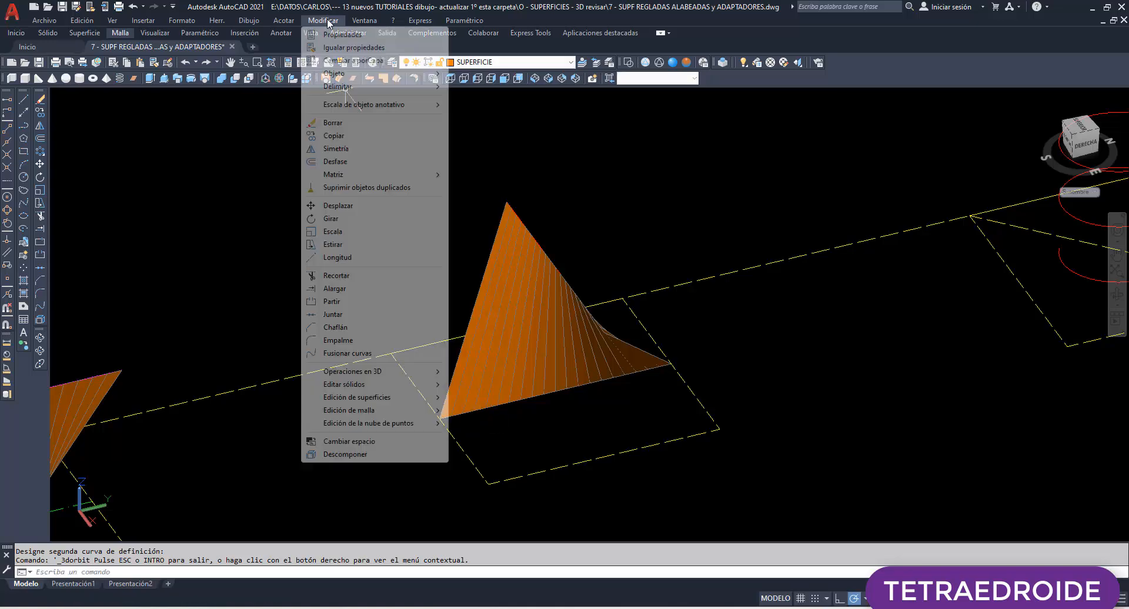
pyautogui.moveTo(369, 374)
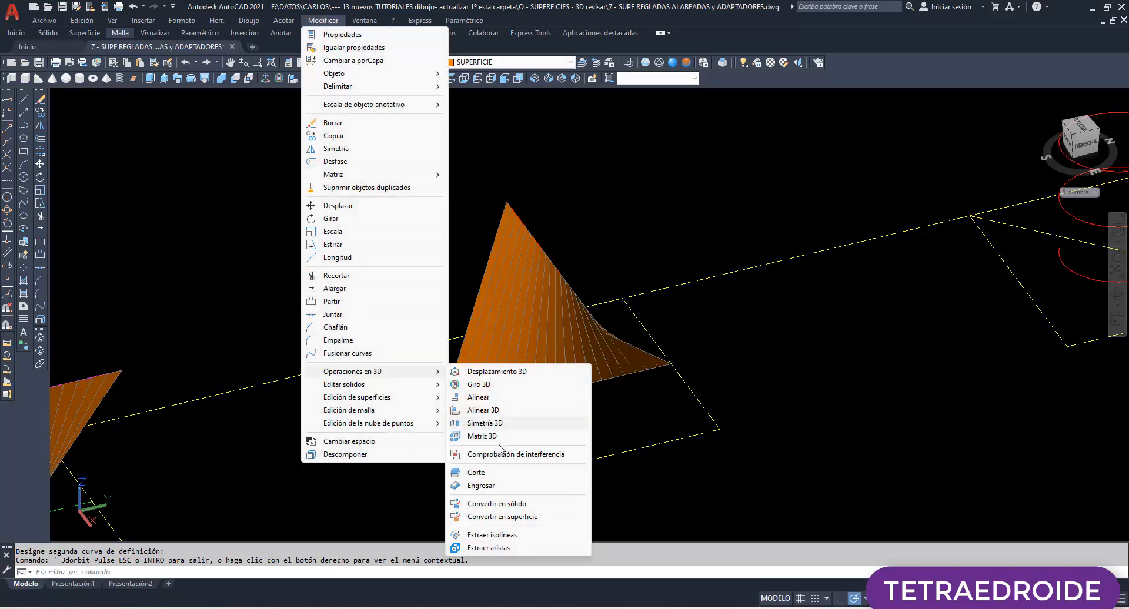
pyautogui.click(481, 485)
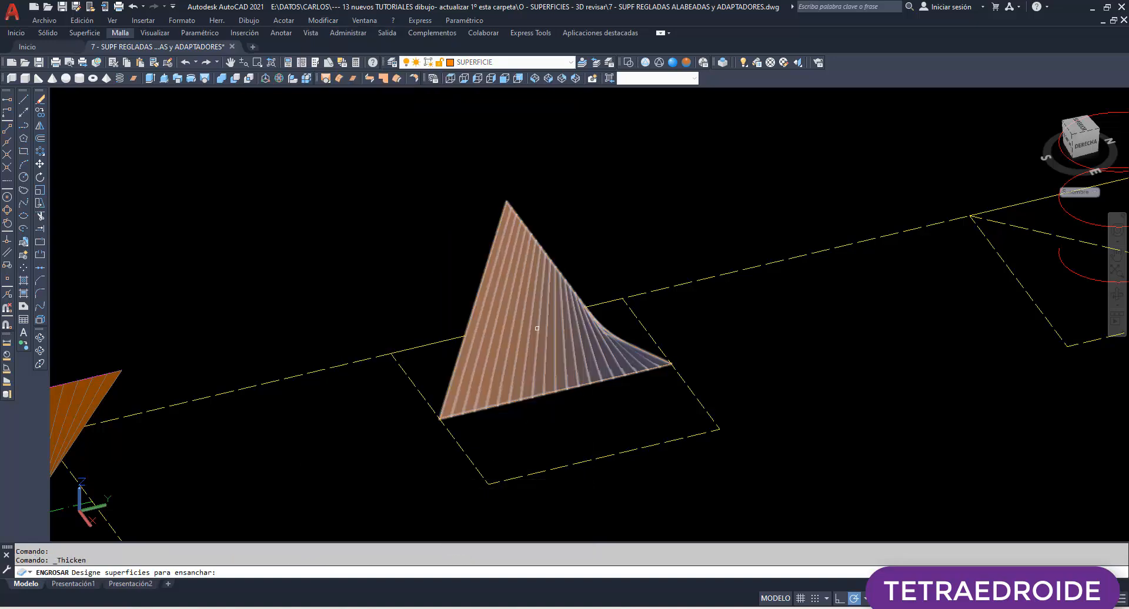
pyautogui.click(537, 328)
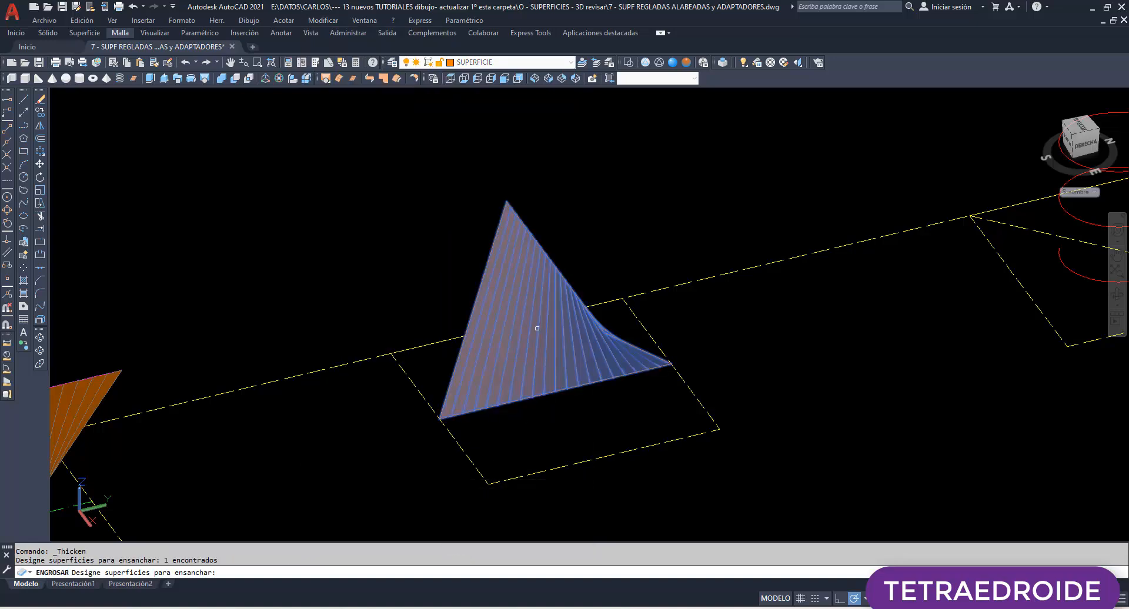
pyautogui.press('Return')
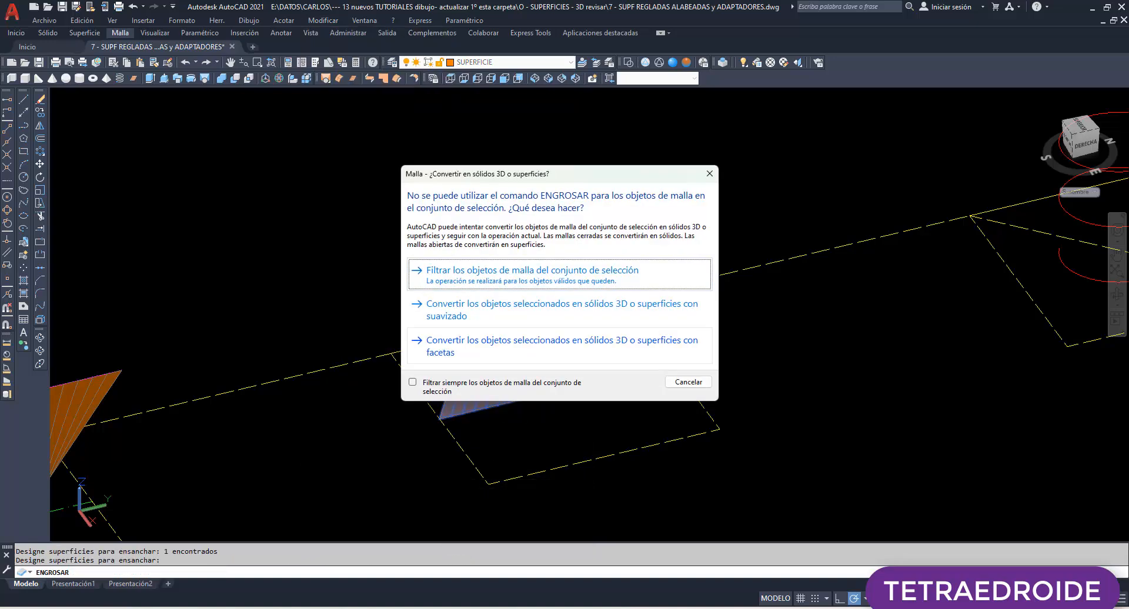
pyautogui.click(444, 308)
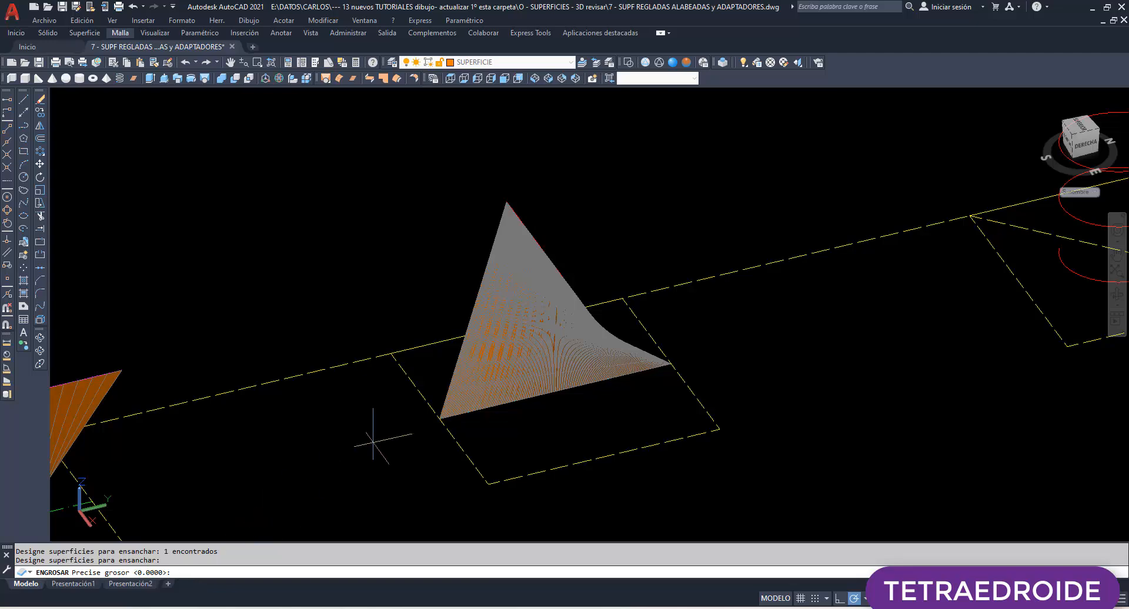
pyautogui.write('0.5')
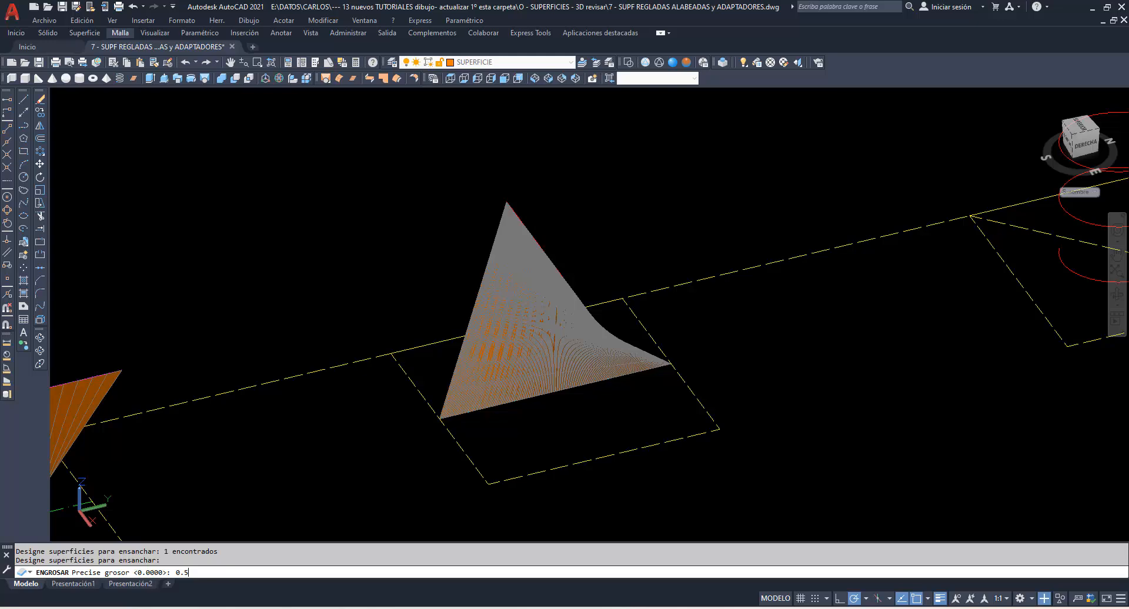
pyautogui.press('Return')
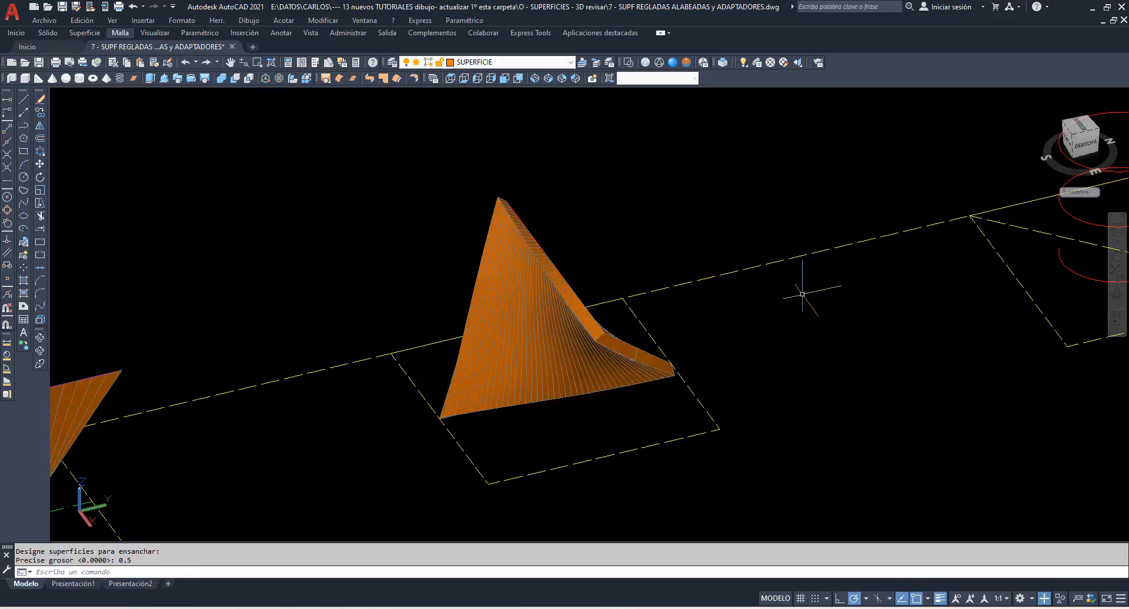
pyautogui.click(40, 338)
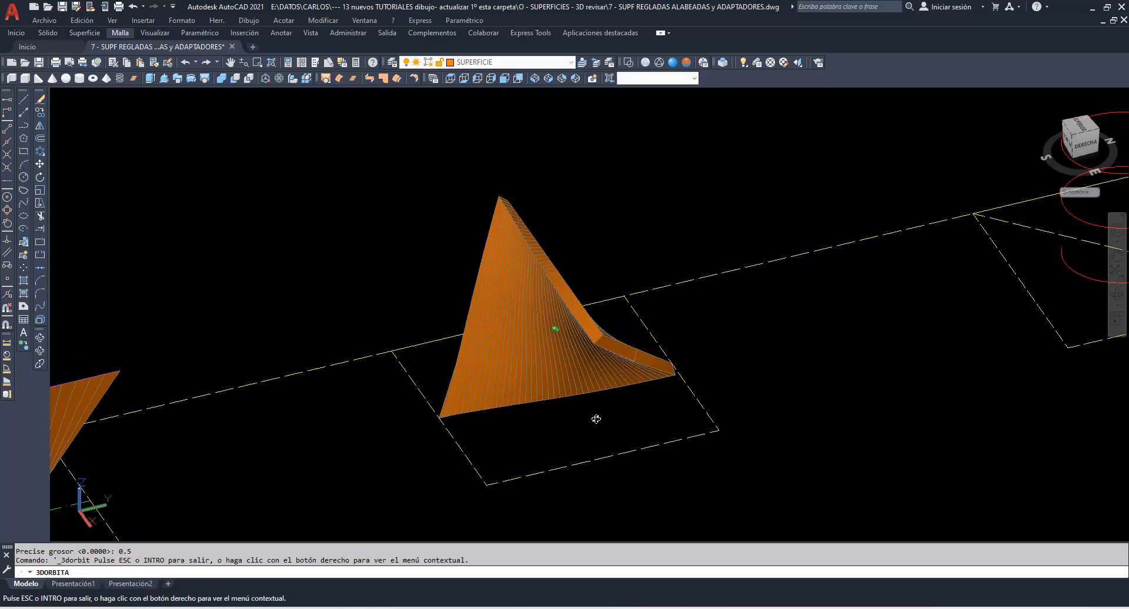
pyautogui.moveTo(597, 419); pyautogui.dragTo(588, 317)
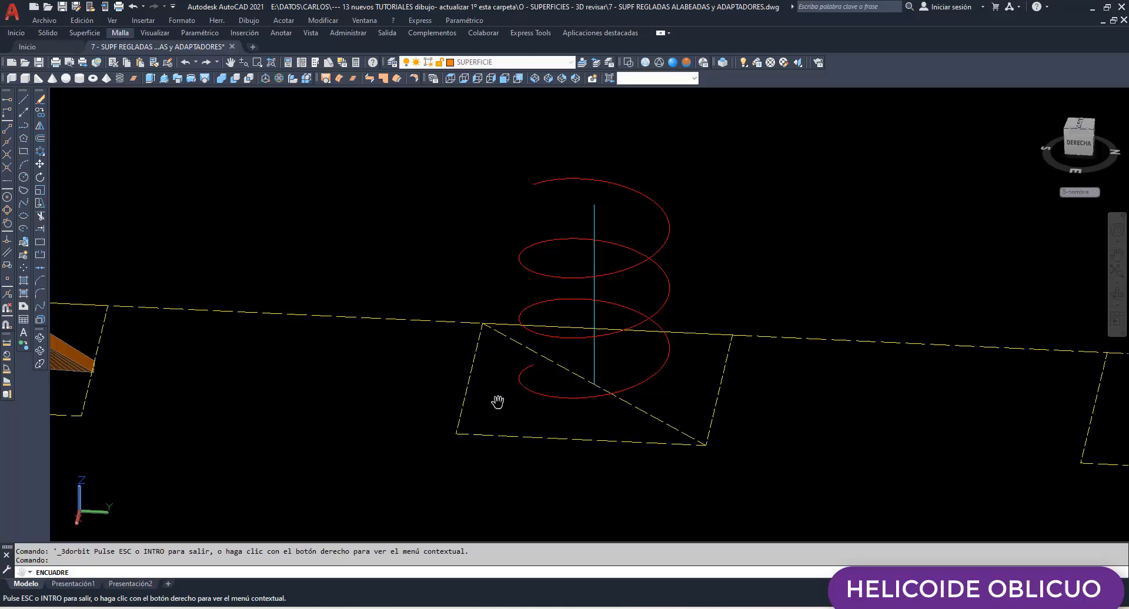
# - Try to create the oblique helicoid as a ruled surface (SUPREGLA) from the red helix to its vertical cyan axis
pyautogui.moveTo(498, 401); pyautogui.dragTo(384, 364)
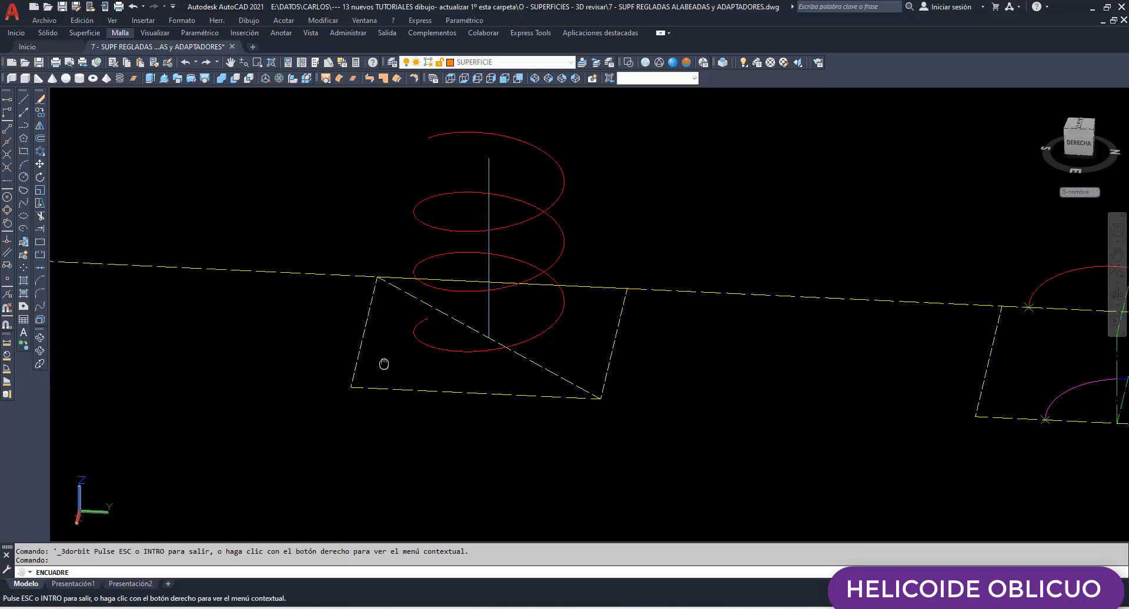
pyautogui.click(1116, 293)
pyautogui.moveTo(496, 324); pyautogui.dragTo(550, 349)
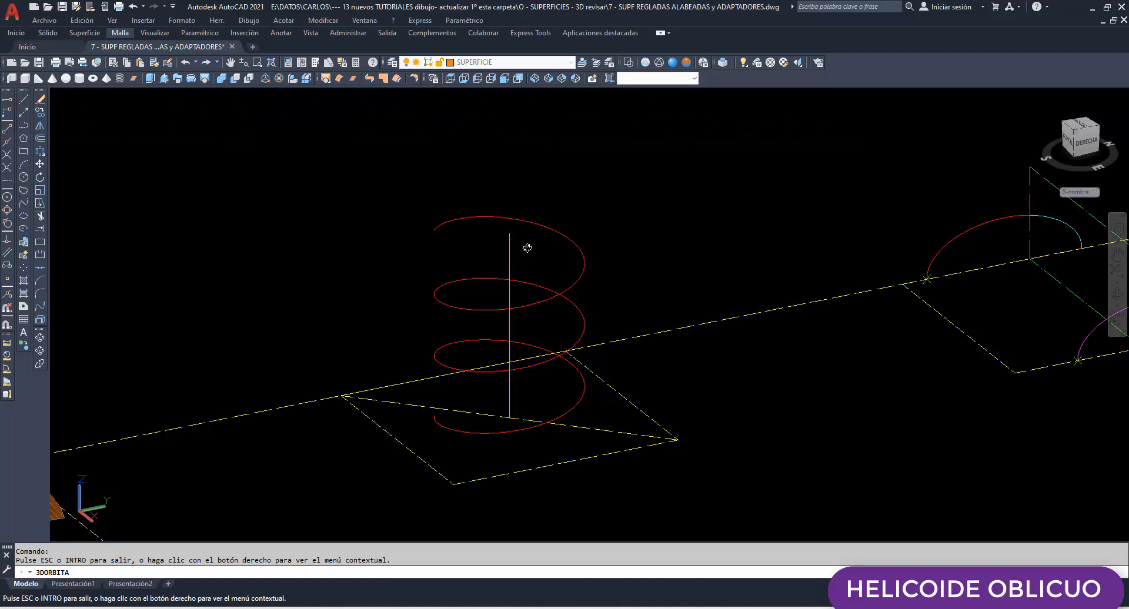
pyautogui.rightClick(372, 162)
pyautogui.click(391, 170)
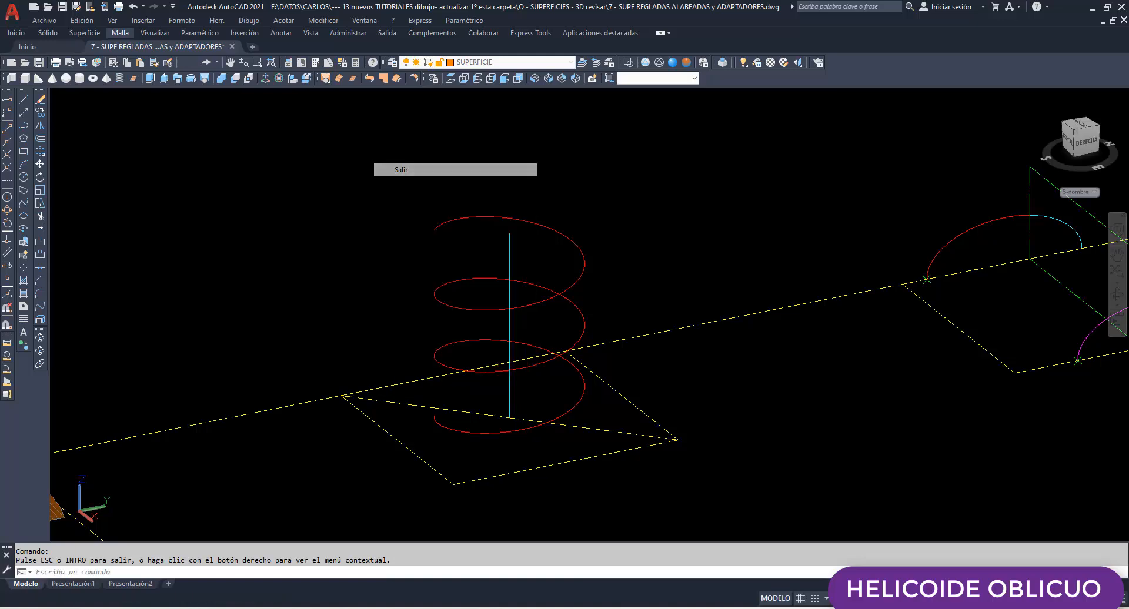
pyautogui.write('SUP')
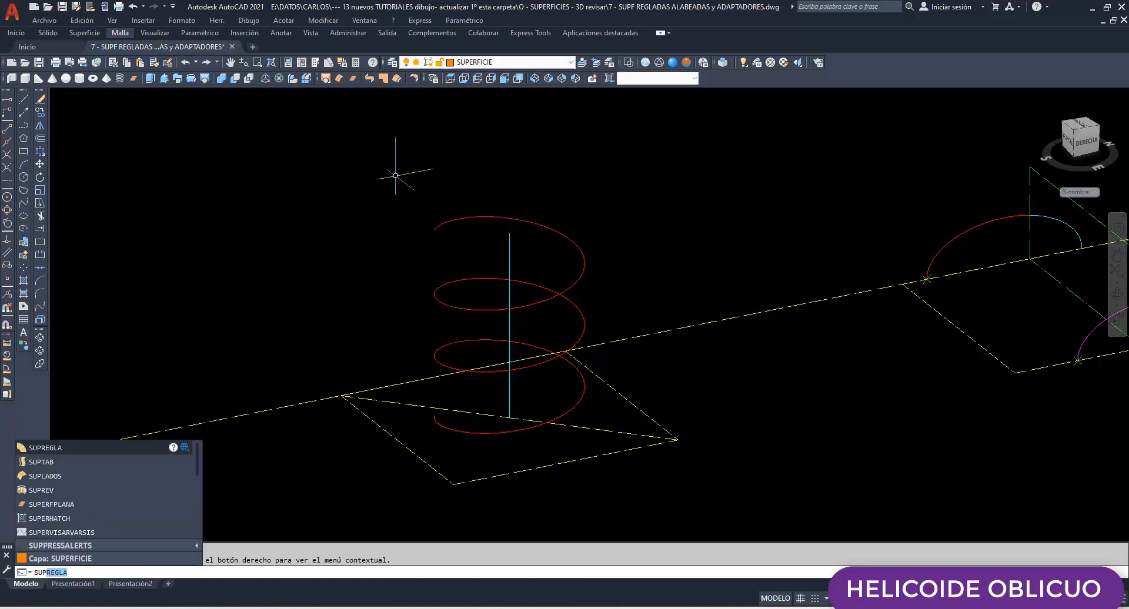
pyautogui.press('Return')
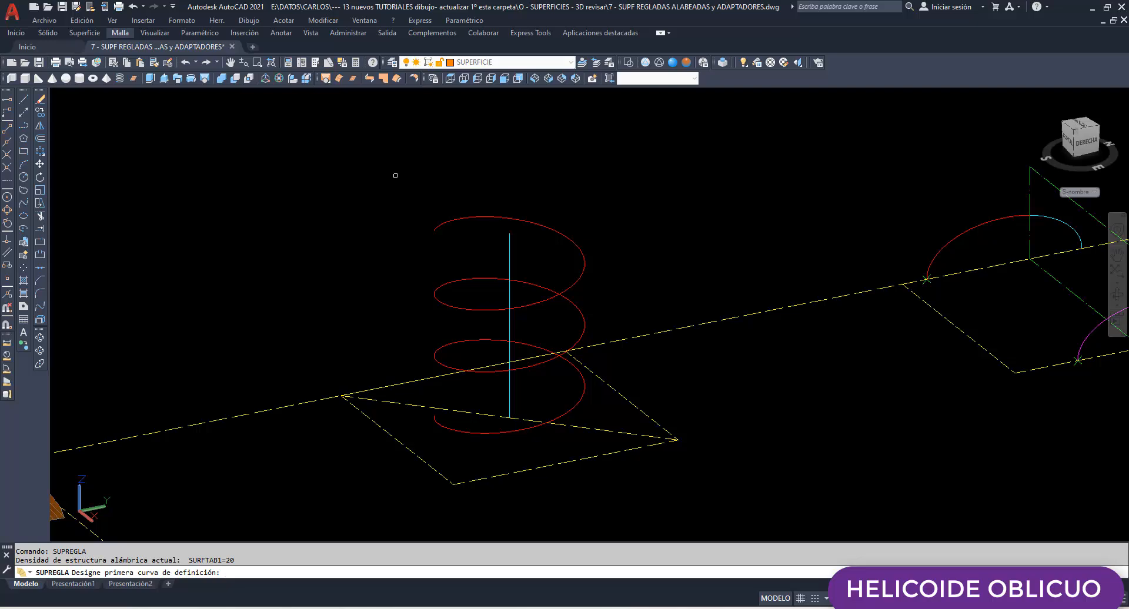
pyautogui.click(449, 222)
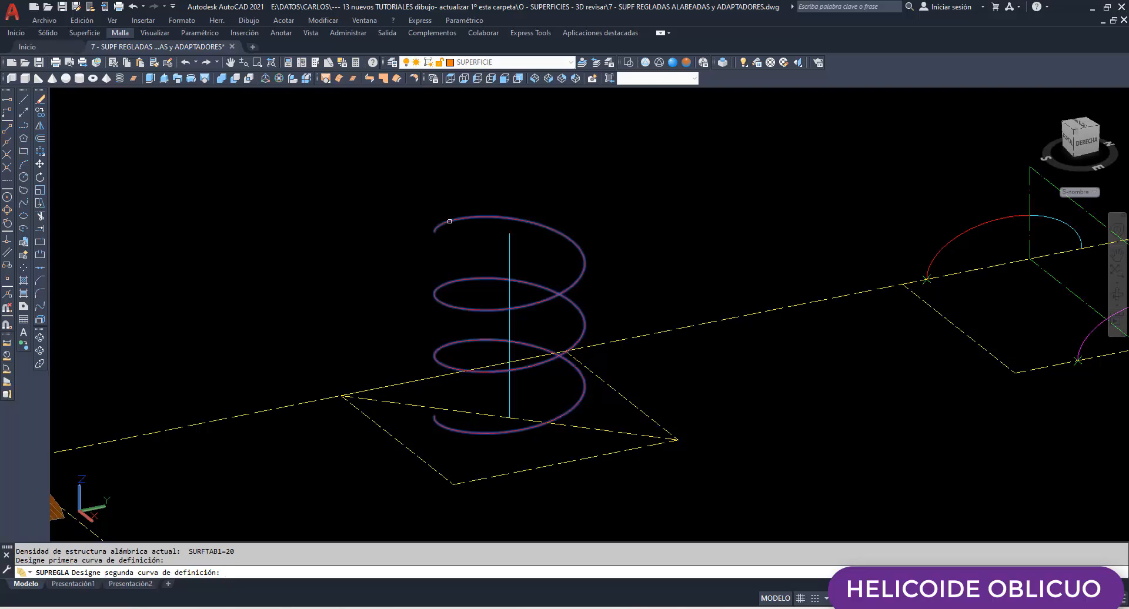
pyautogui.click(510, 241)
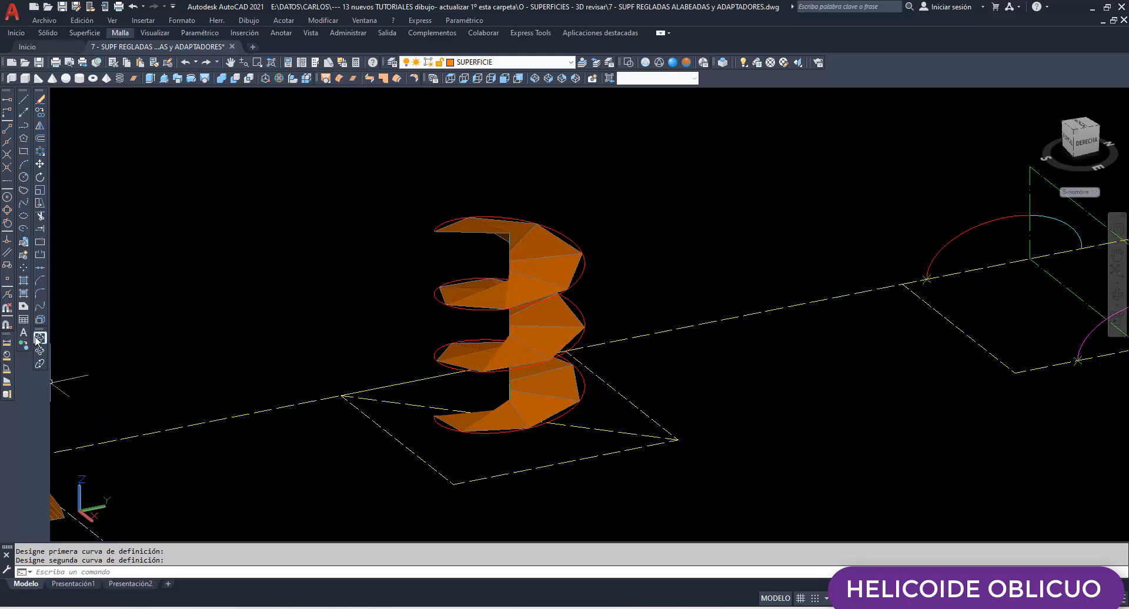
# - Inspect the coarse helicoid surface and undo both the view rotation and the ruled surface
pyautogui.keyDown('shift'); pyautogui.moveTo(315, 315); pyautogui.dragTo(452, 324, button='middle'); pyautogui.keyUp('shift')
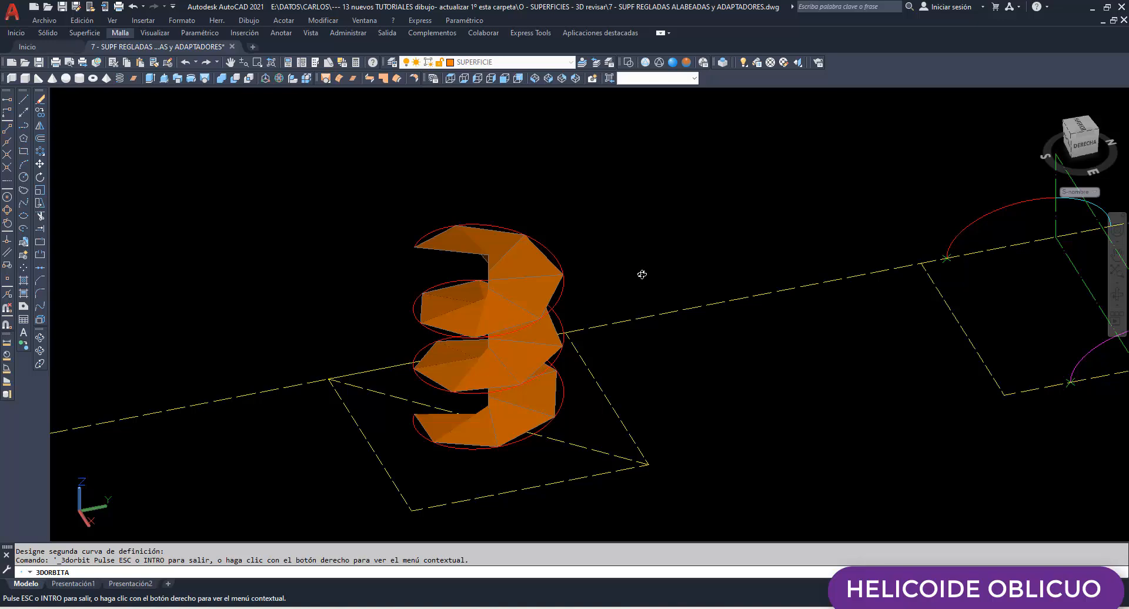
pyautogui.press('Escape')
pyautogui.write('h')
pyautogui.press('Return')
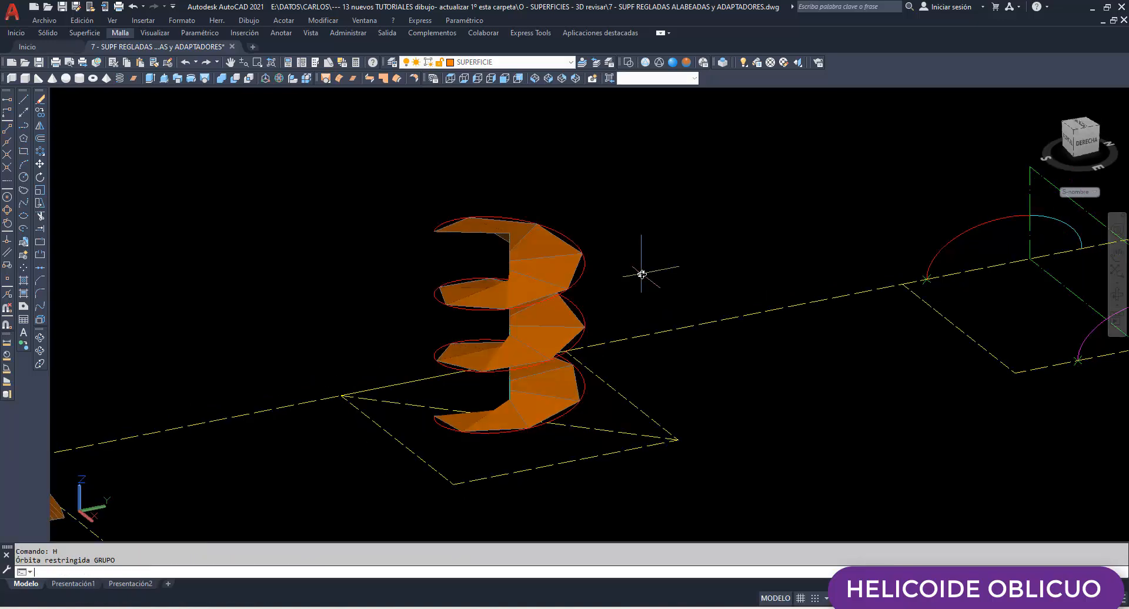
pyautogui.write('h')
pyautogui.press('Return')
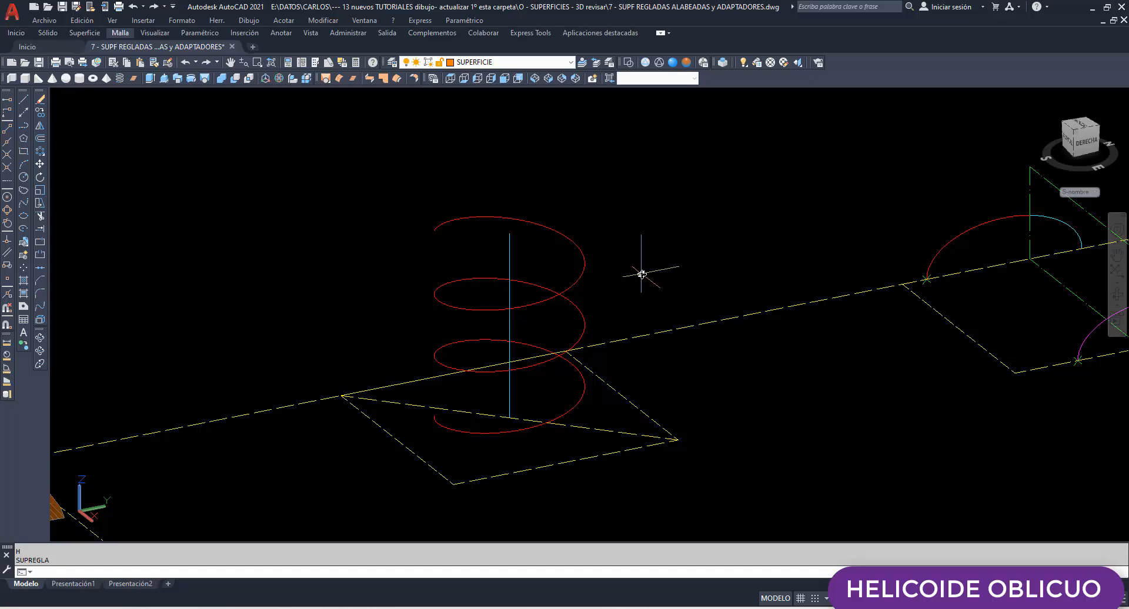
# - Set the mesh density variables SURFTAB1 and SURFTAB2 to 100
pyautogui.click(88, 574)
pyautogui.write('SURFTAB1')
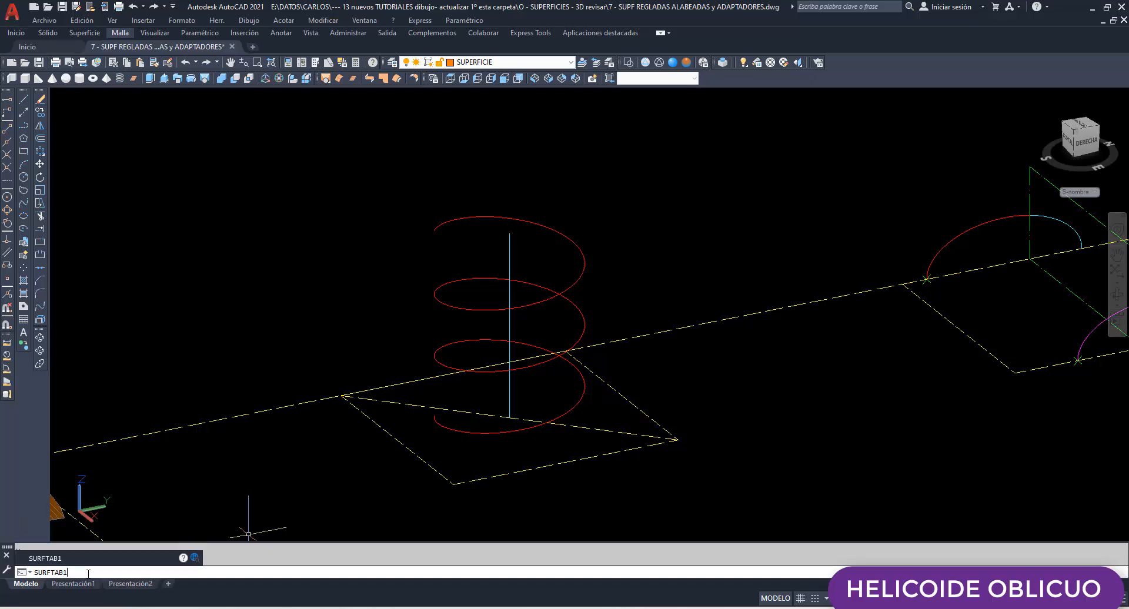
pyautogui.press('Return')
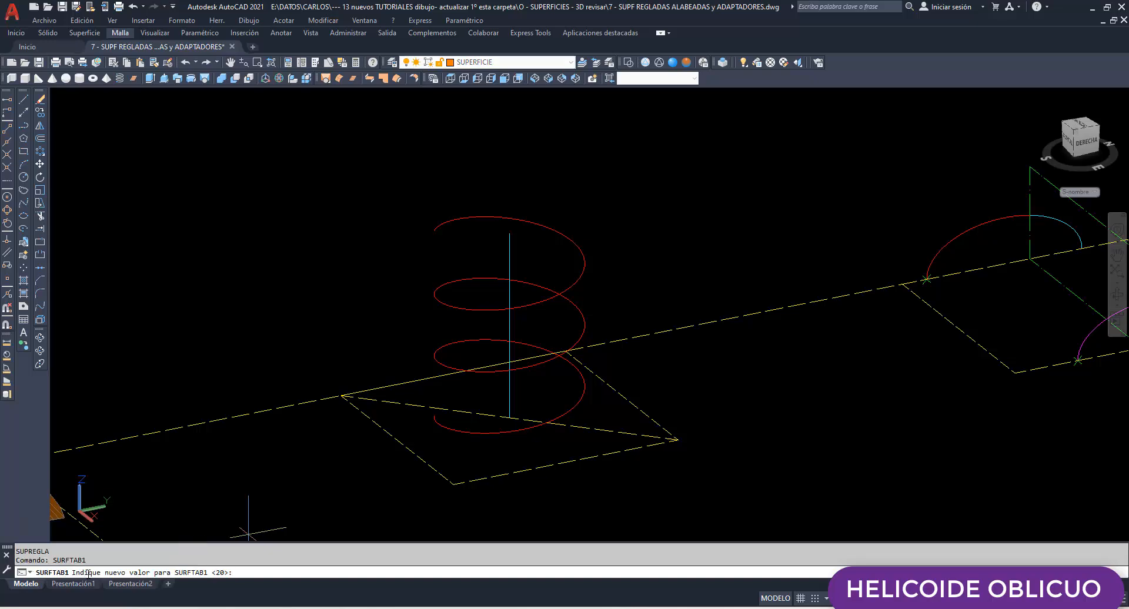
pyautogui.press('Return')
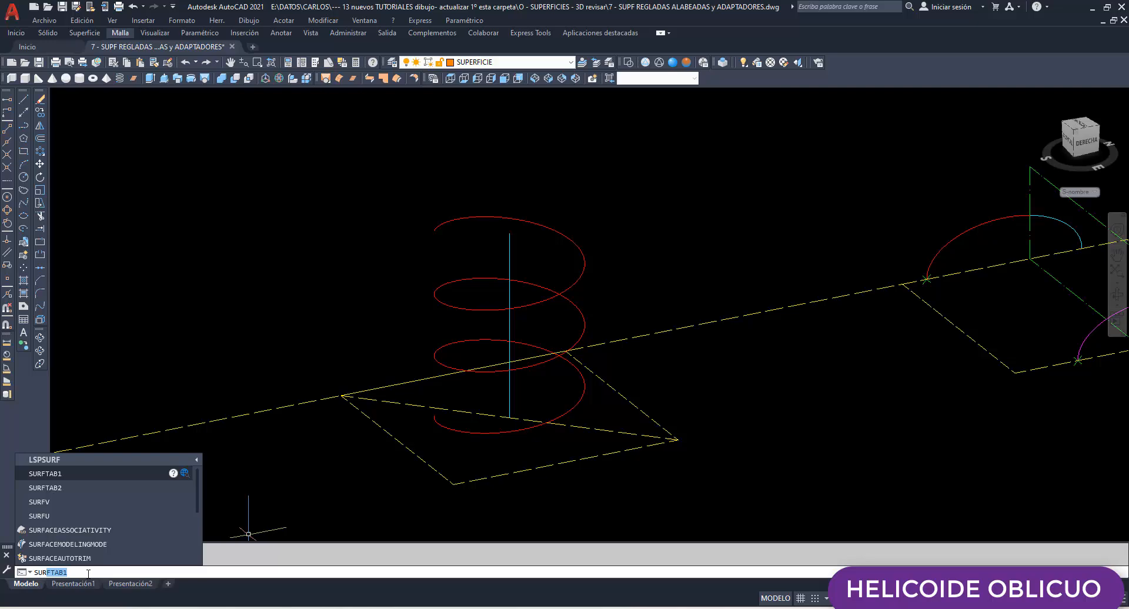
pyautogui.write('SURFTAB2')
pyautogui.press('Return')
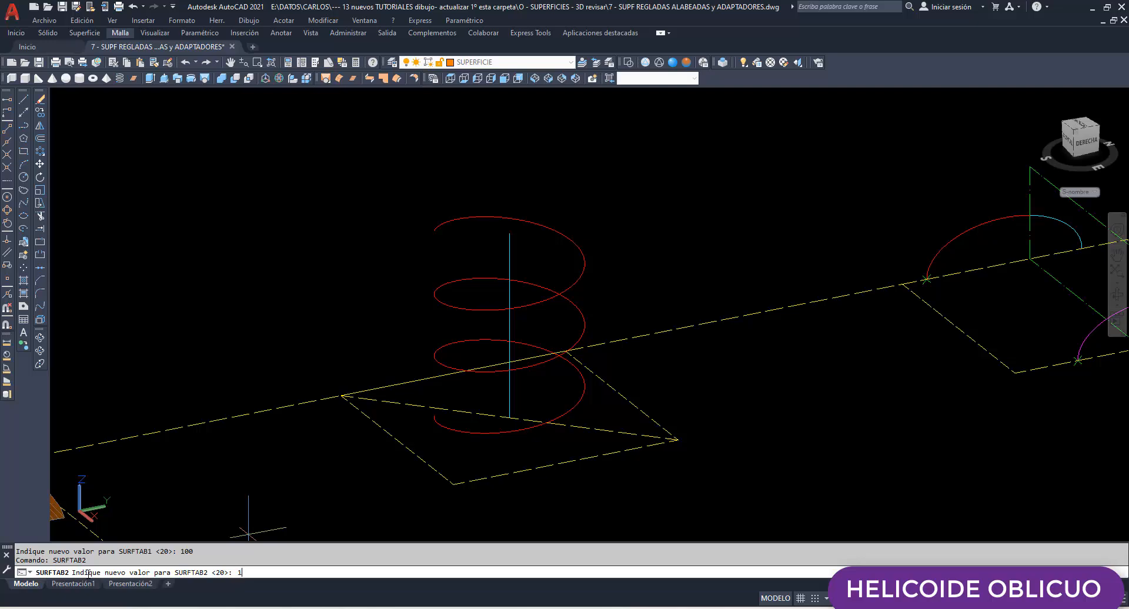
pyautogui.write('100')
pyautogui.press('Return')
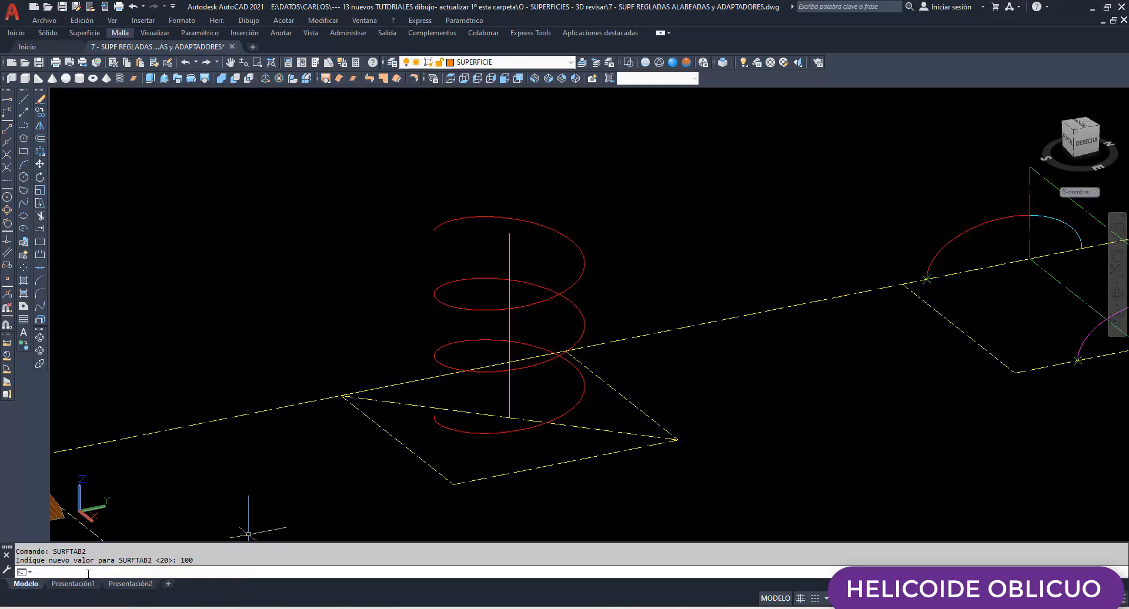
# - Create the oblique helicoid as a ruled surface (SUPREGLA) from the red helix to the vertical cyan axis and inspect it
pyautogui.write('SUPREGLA')
pyautogui.press('Return')
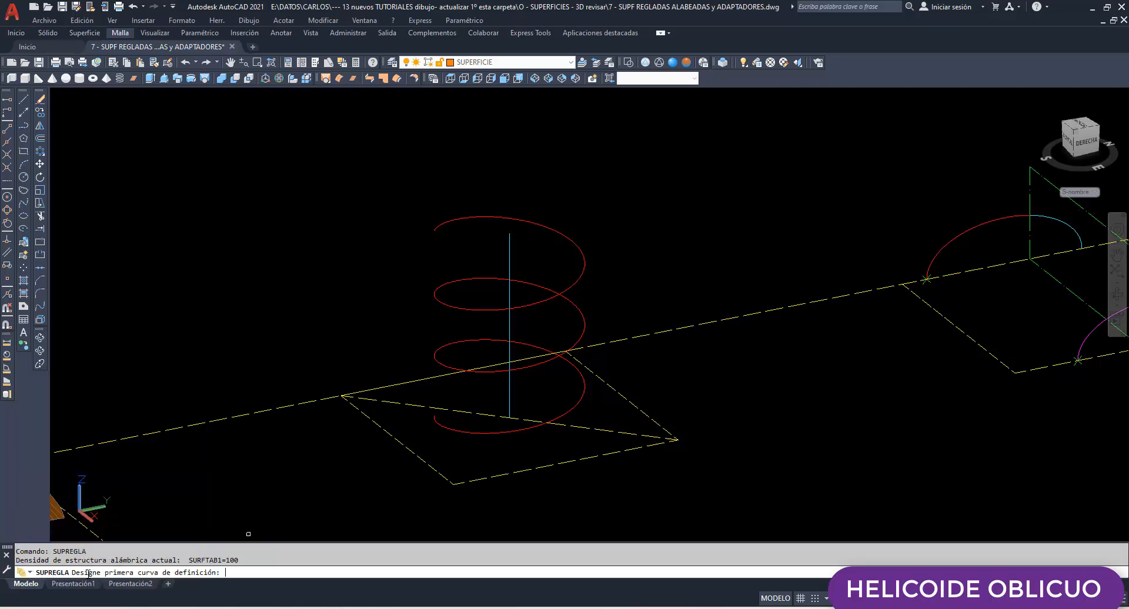
pyautogui.click(446, 223)
pyautogui.click(508, 240)
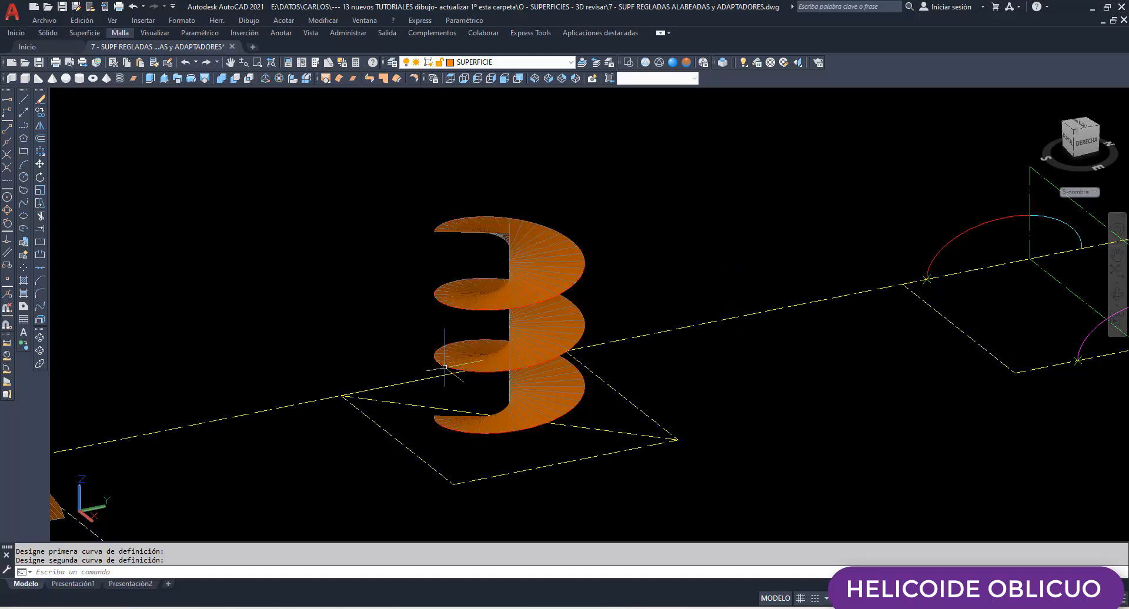
pyautogui.scroll(2, 449, 348)
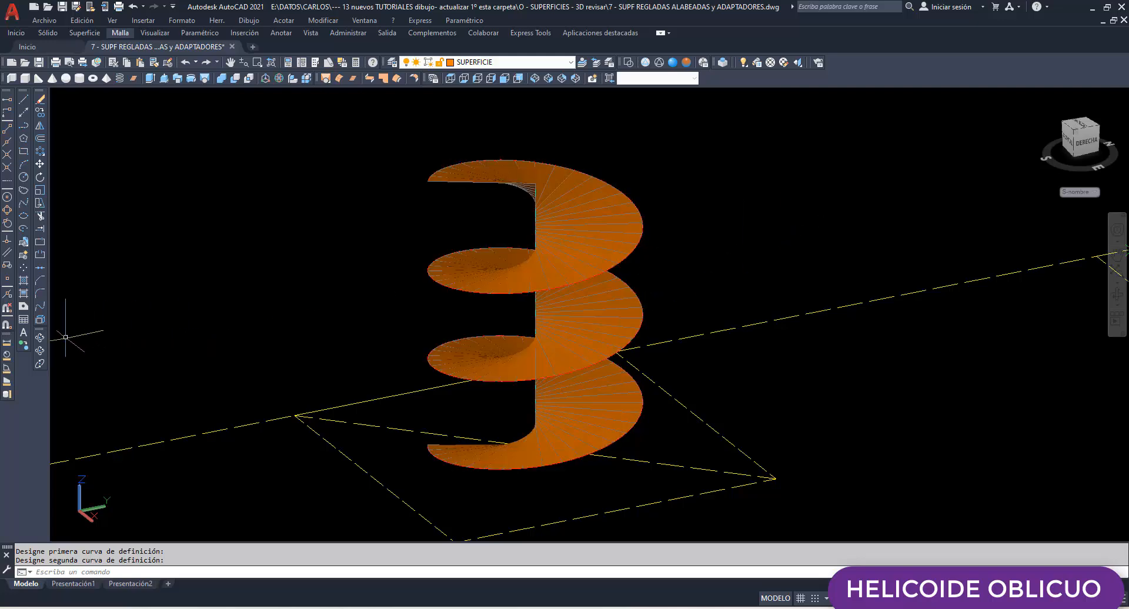
pyautogui.click(40, 339)
pyautogui.moveTo(302, 266)
pyautogui.mouseDown()
pyautogui.moveTo(307, 393)
pyautogui.moveTo(317, 265)
pyautogui.mouseUp()
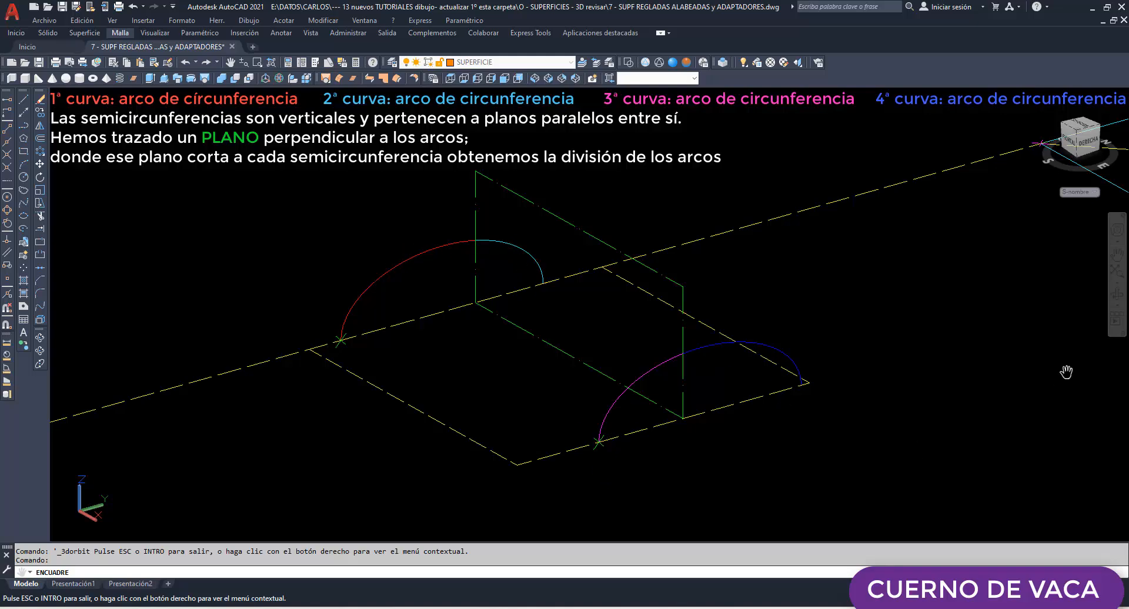
# - Create the first half of the cow's horn as a ruled surface (SUPREGLA) from the cyan arc to the blue arc
pyautogui.click(1118, 294)
pyautogui.moveTo(1005, 415); pyautogui.dragTo(978, 395)
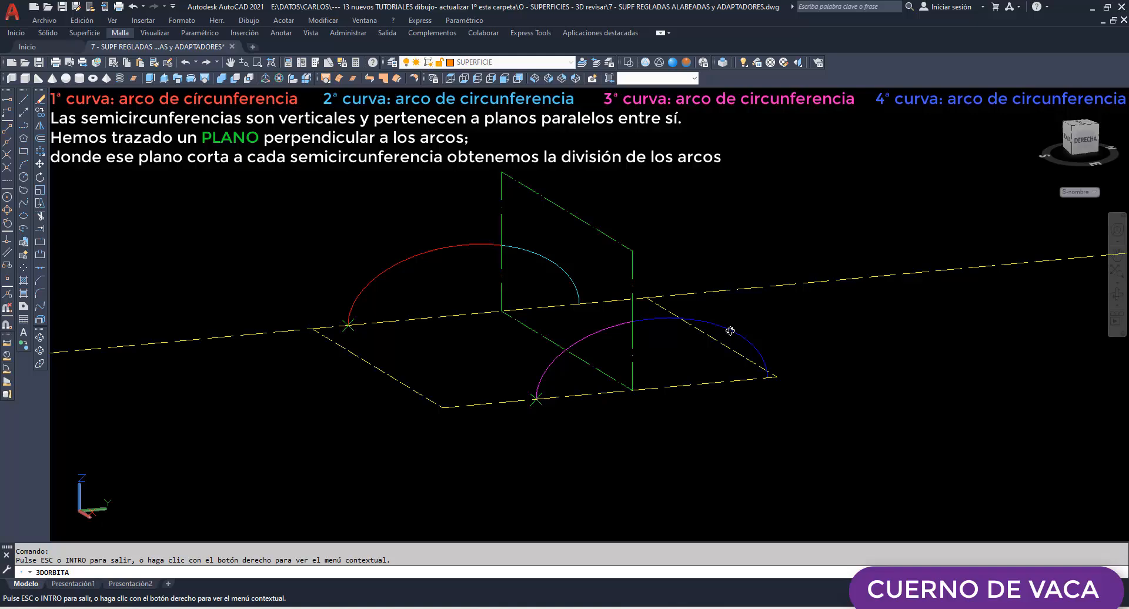
pyautogui.moveTo(647, 383); pyautogui.dragTo(578, 372)
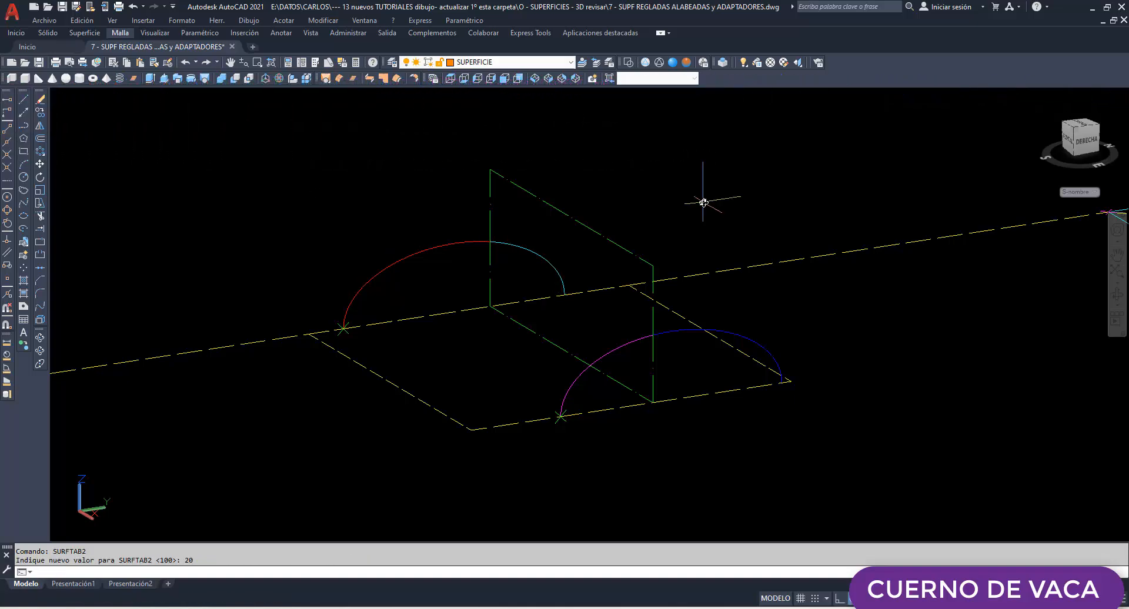
pyautogui.write('supregla')
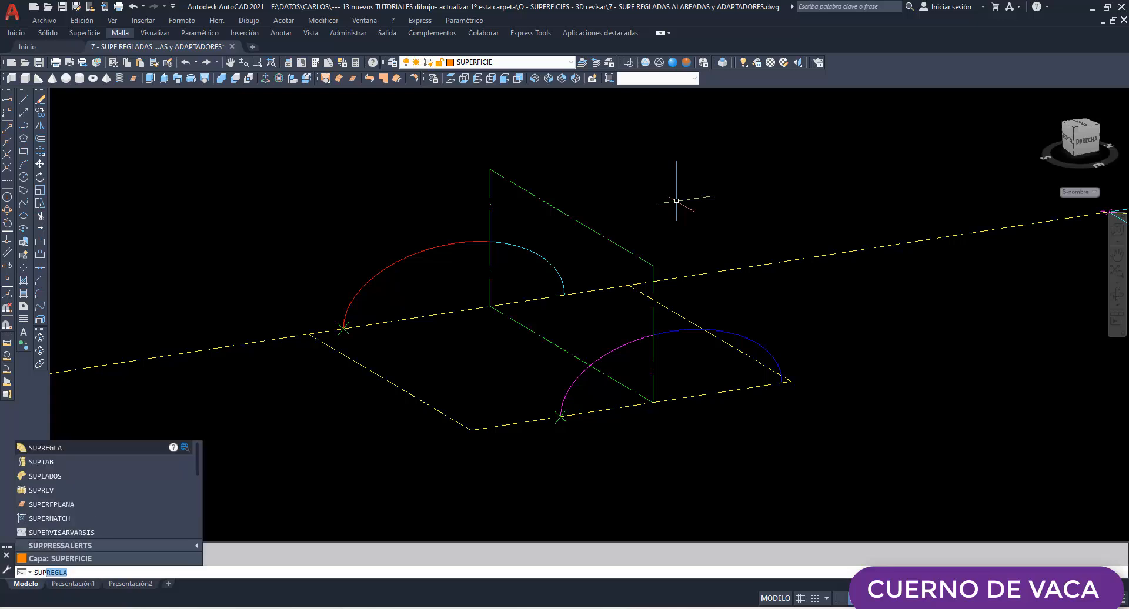
pyautogui.press('Return')
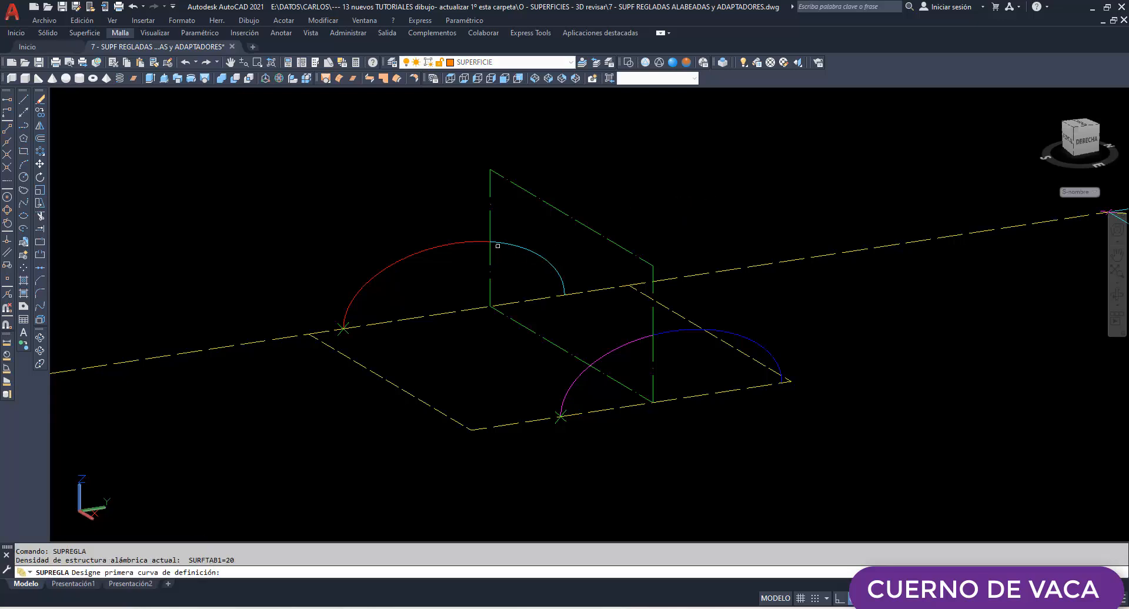
pyautogui.click(498, 246)
pyautogui.click(665, 332)
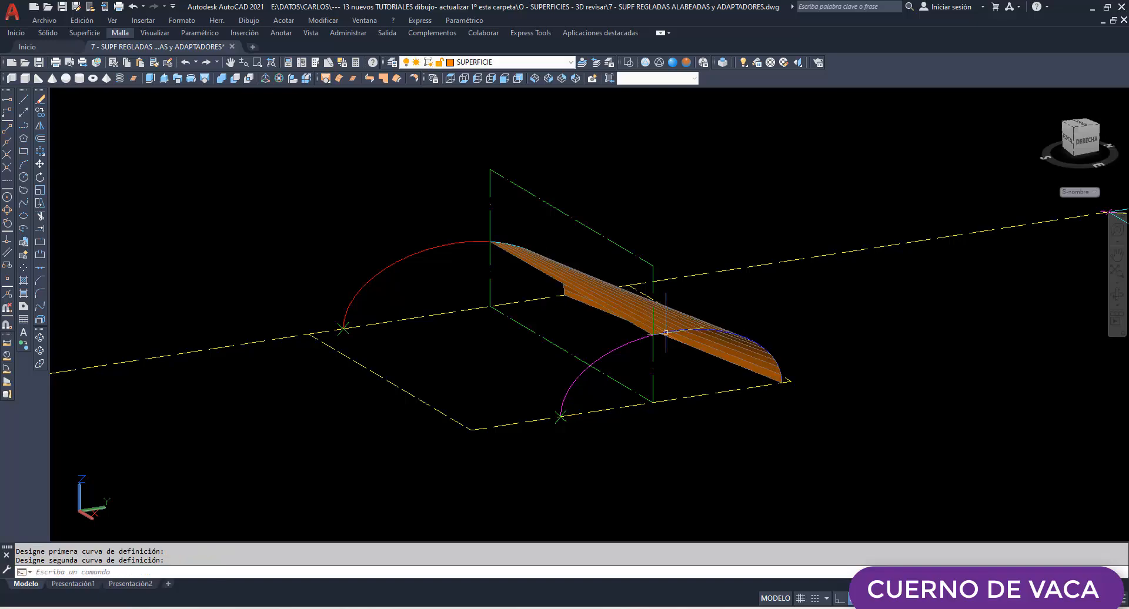
# - Create the second half of the cow's horn as a ruled surface (SUPREGLA) from the red arc to the magenta arc
pyautogui.press('Return')
pyautogui.click(474, 241)
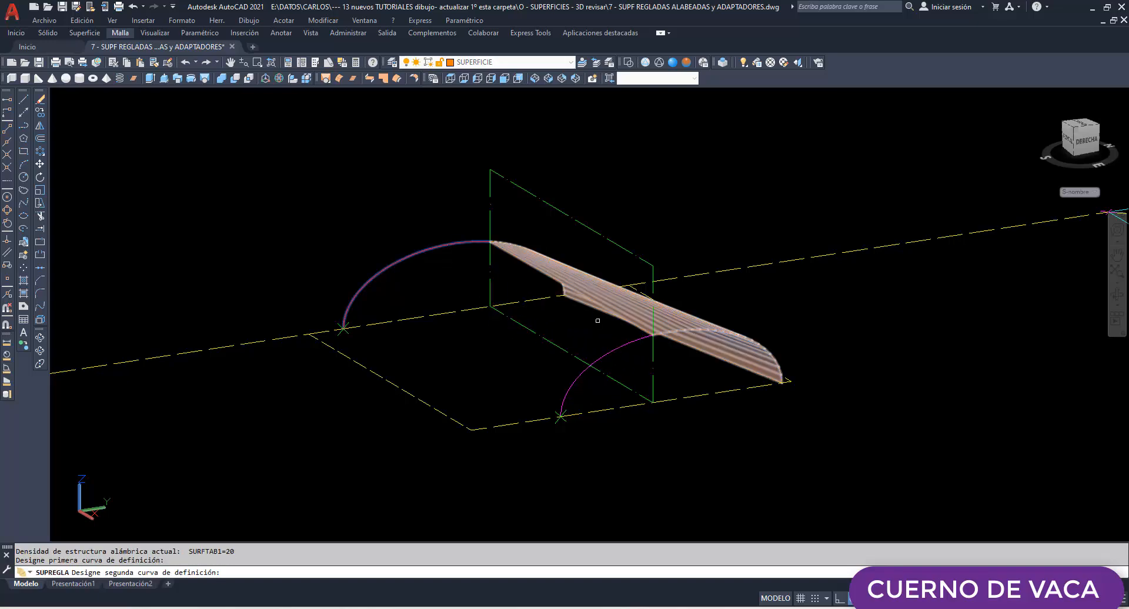
pyautogui.click(599, 357)
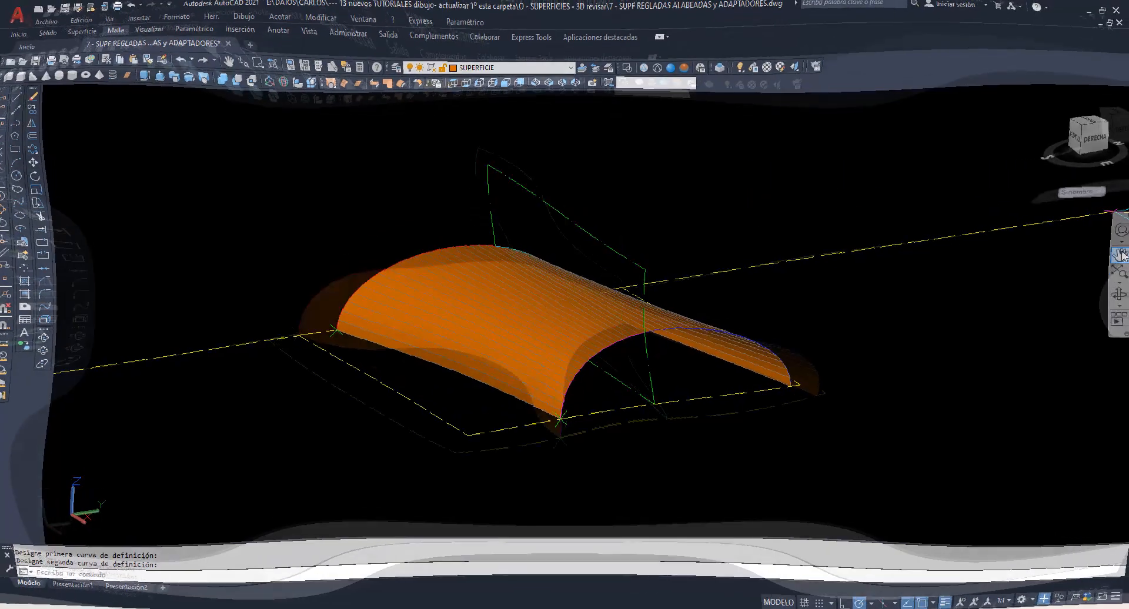
# - On the polygonal-to-curved adapter, create a ruled surface (SUPREGLA) from the front-left cyan base line to the red point on the near-left of the circle
pyautogui.moveTo(312, 395); pyautogui.dragTo(205, 417)
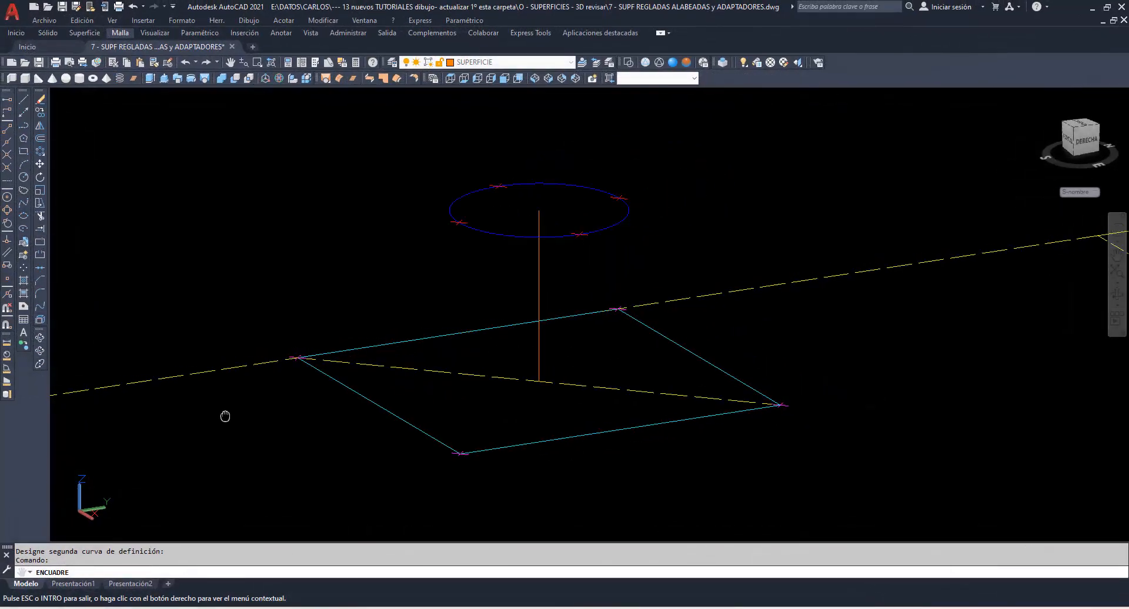
pyautogui.moveTo(600, 273); pyautogui.dragTo(588, 272)
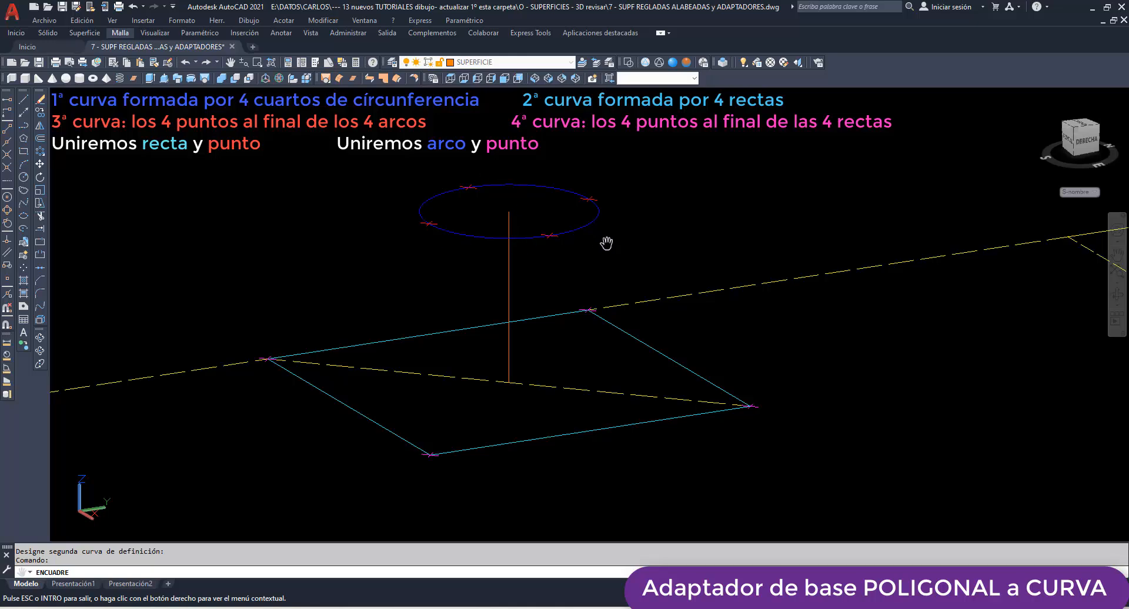
pyautogui.press('Escape')
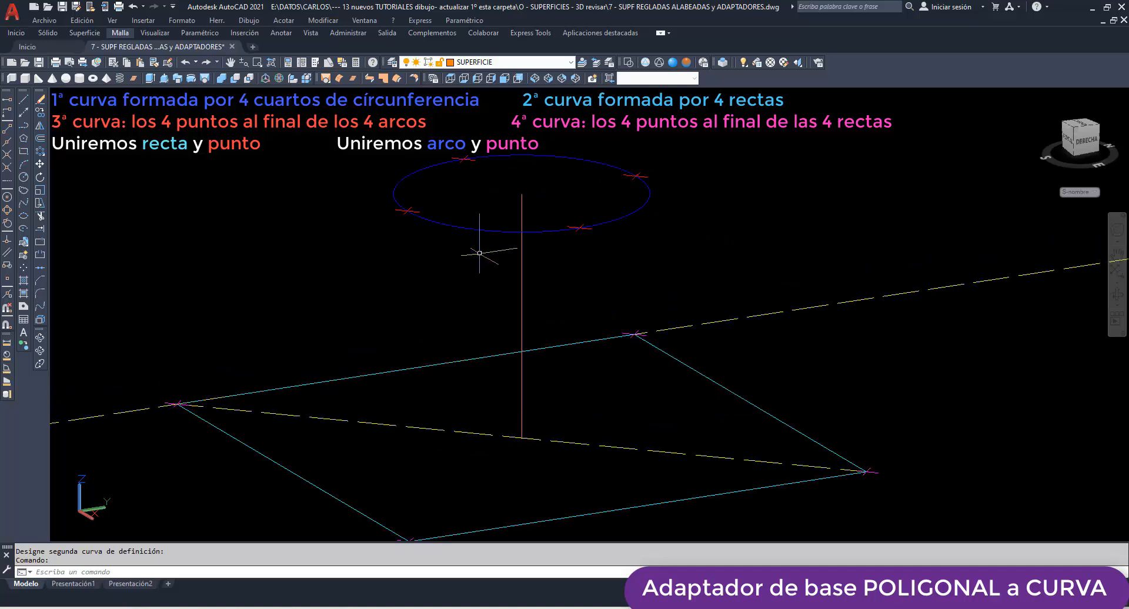
pyautogui.scroll(2, 494, 262)
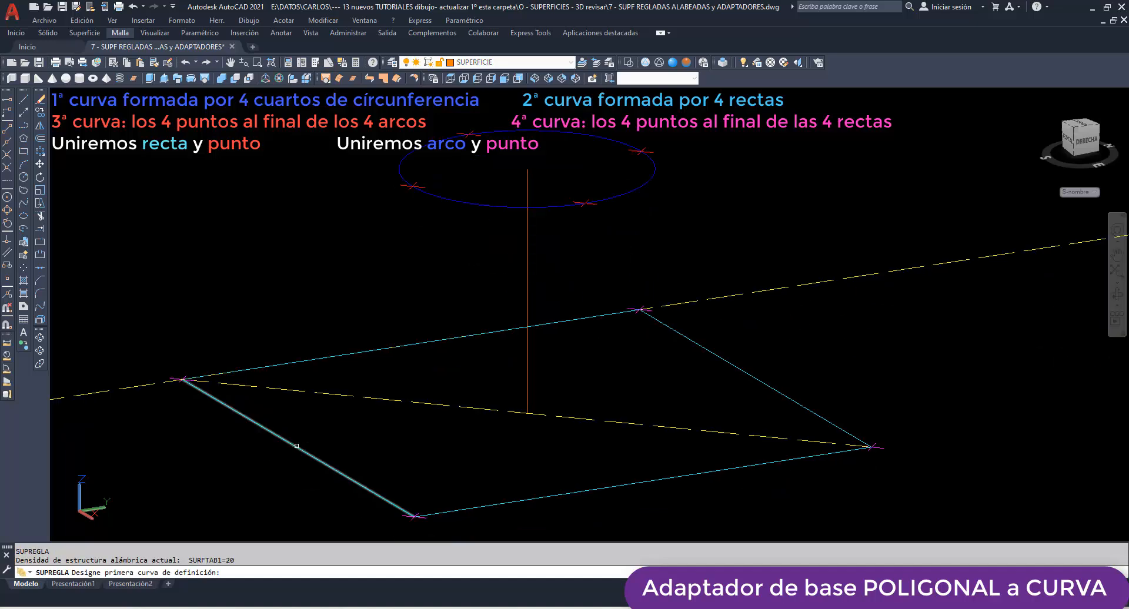
pyautogui.click(295, 446)
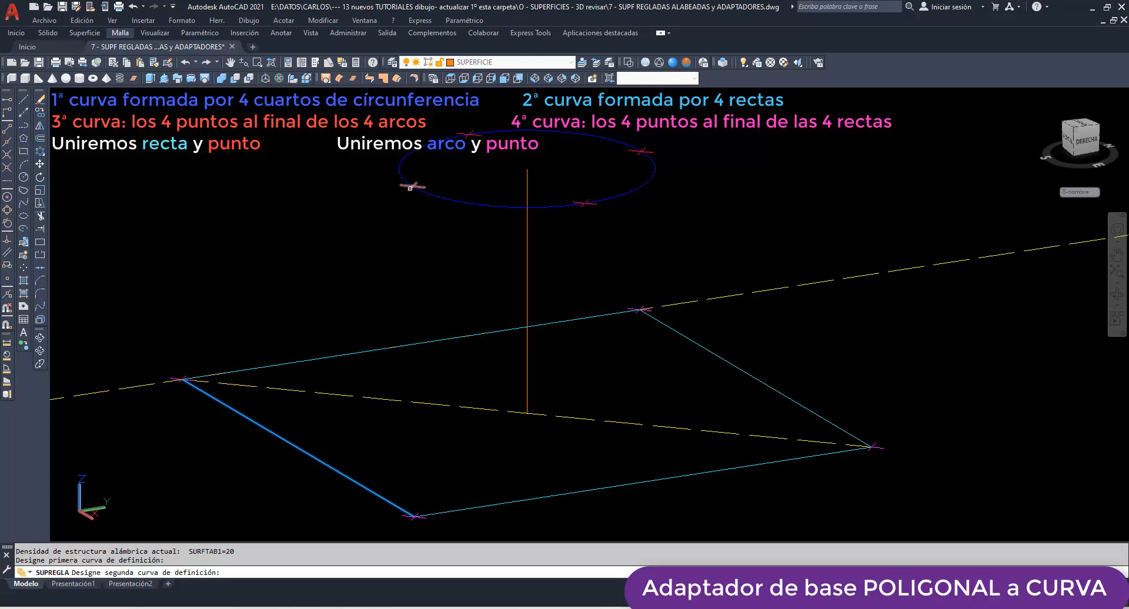
pyautogui.click(410, 187)
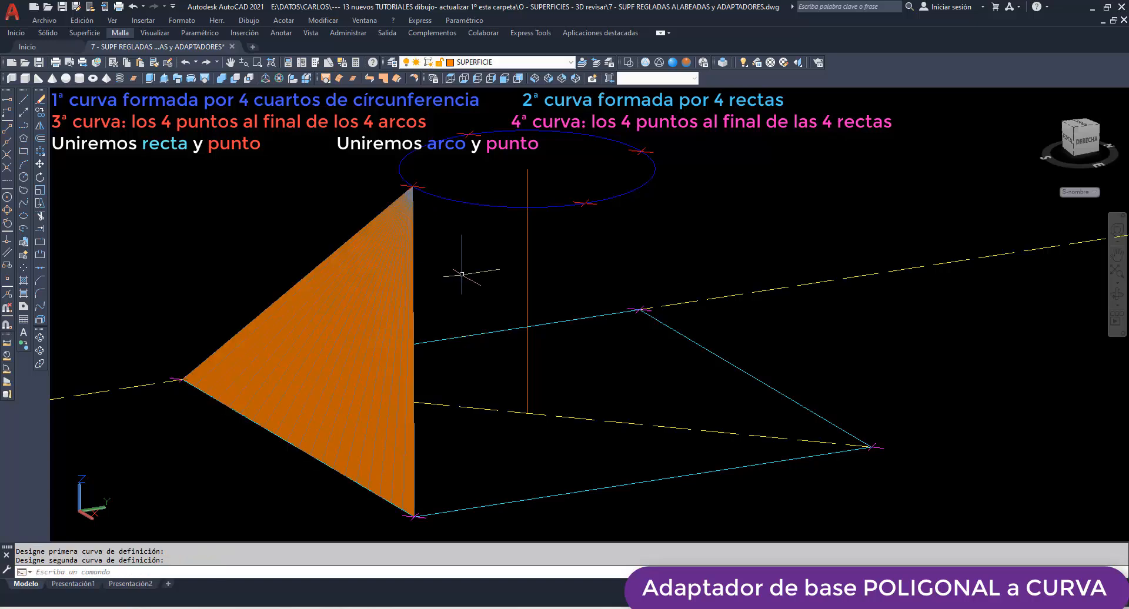
# - Create a ruled surface from the front blue quarter arc to the magenta point at the nearest base corner
pyautogui.press('Return')
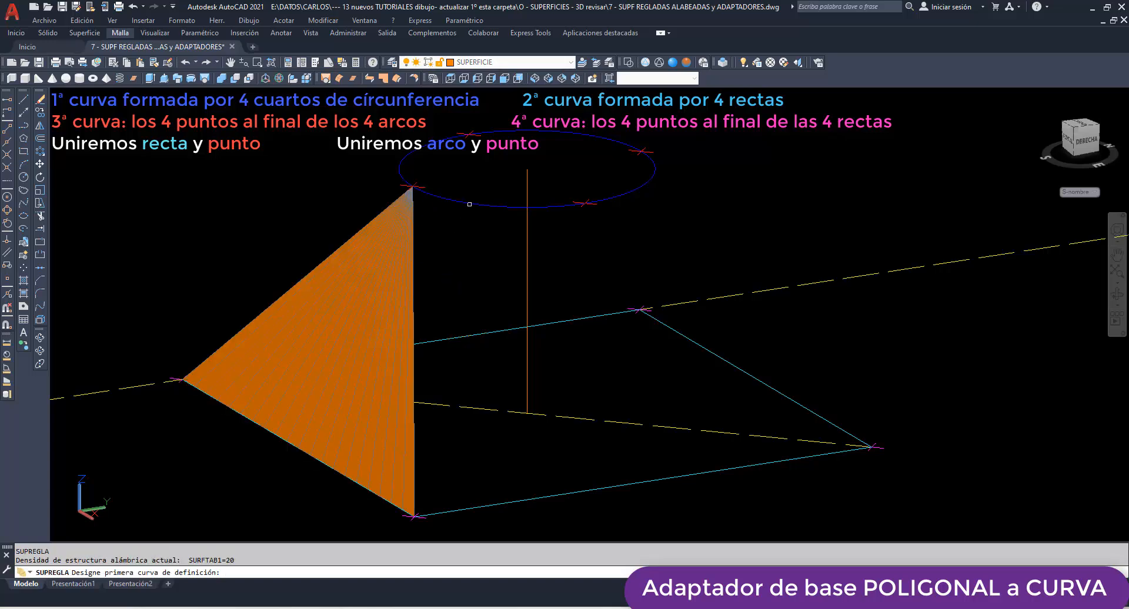
pyautogui.click(469, 202)
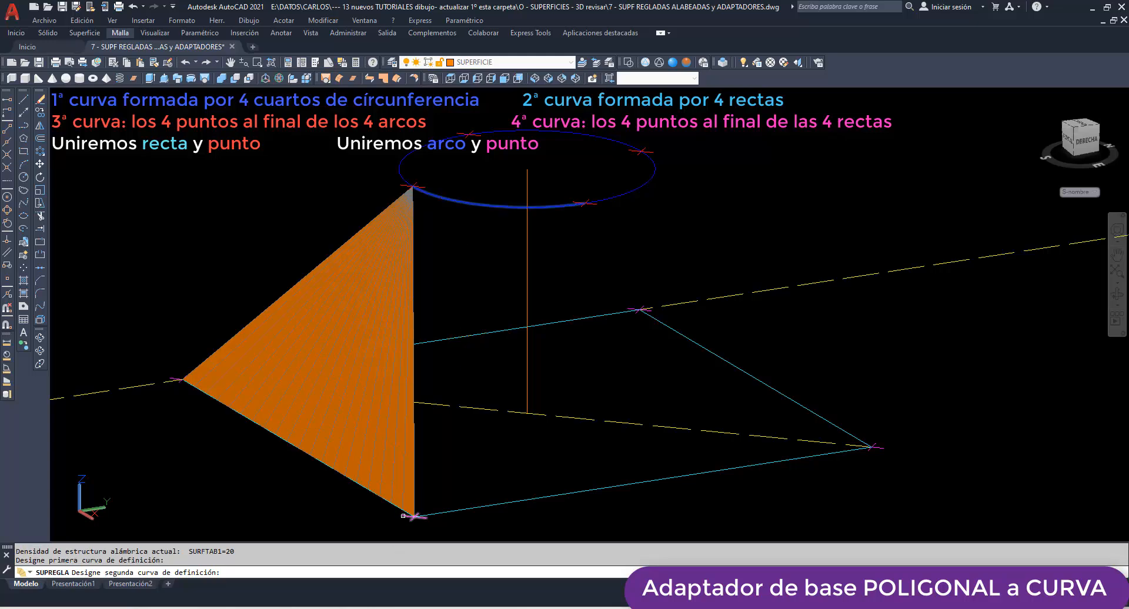
pyautogui.click(403, 516)
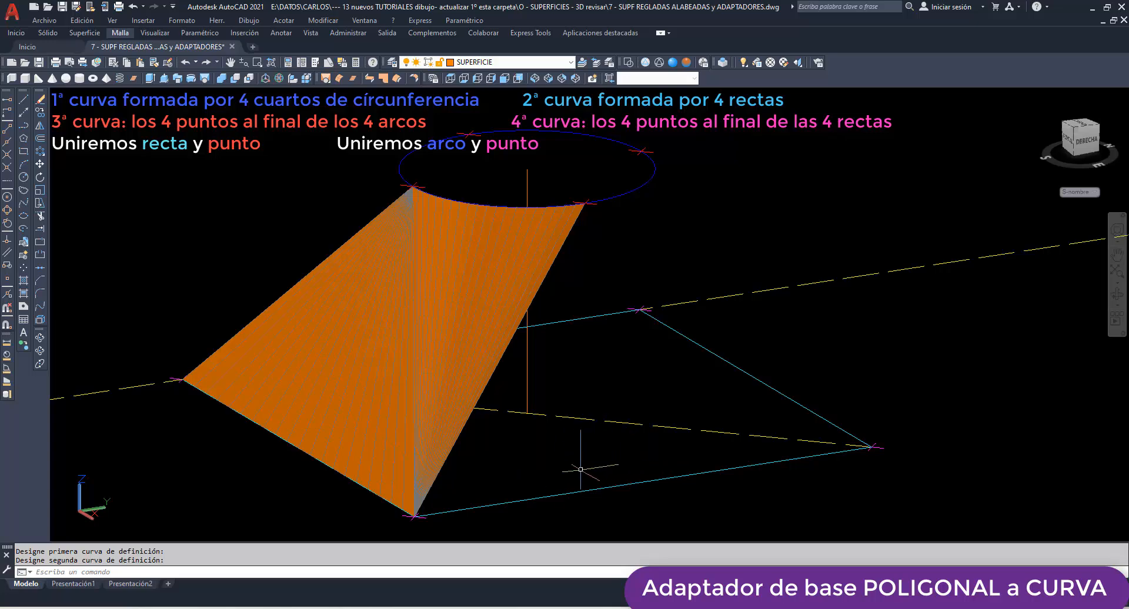
# - Create ruled surfaces from the front red point to the front-right cyan base line, and from the right-hand magenta corner point to its blue quarter arc
pyautogui.press('Return')
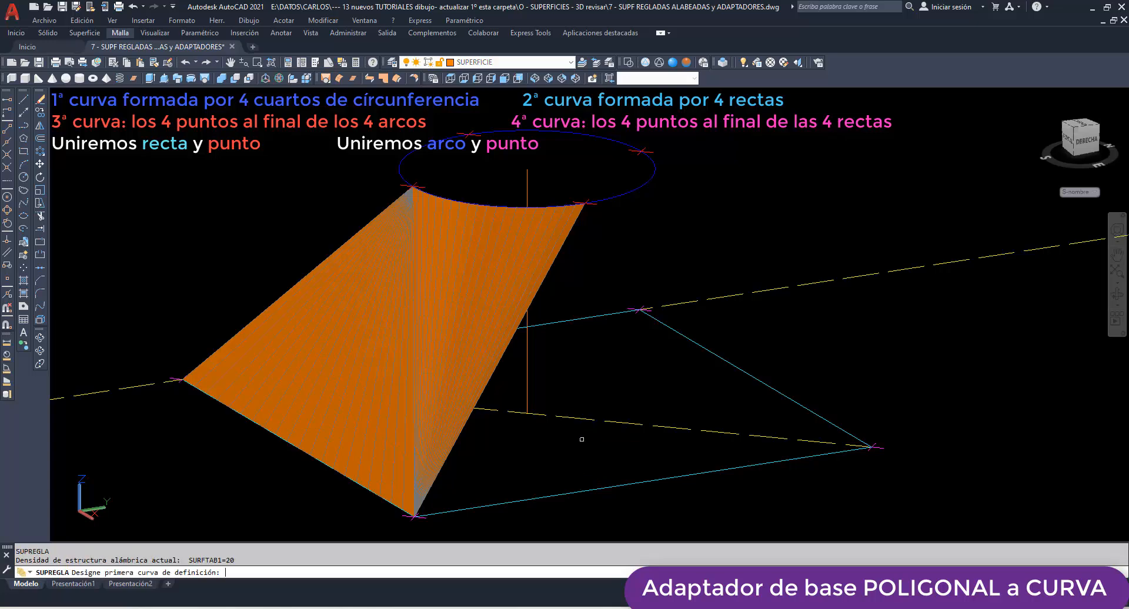
pyautogui.click(596, 204)
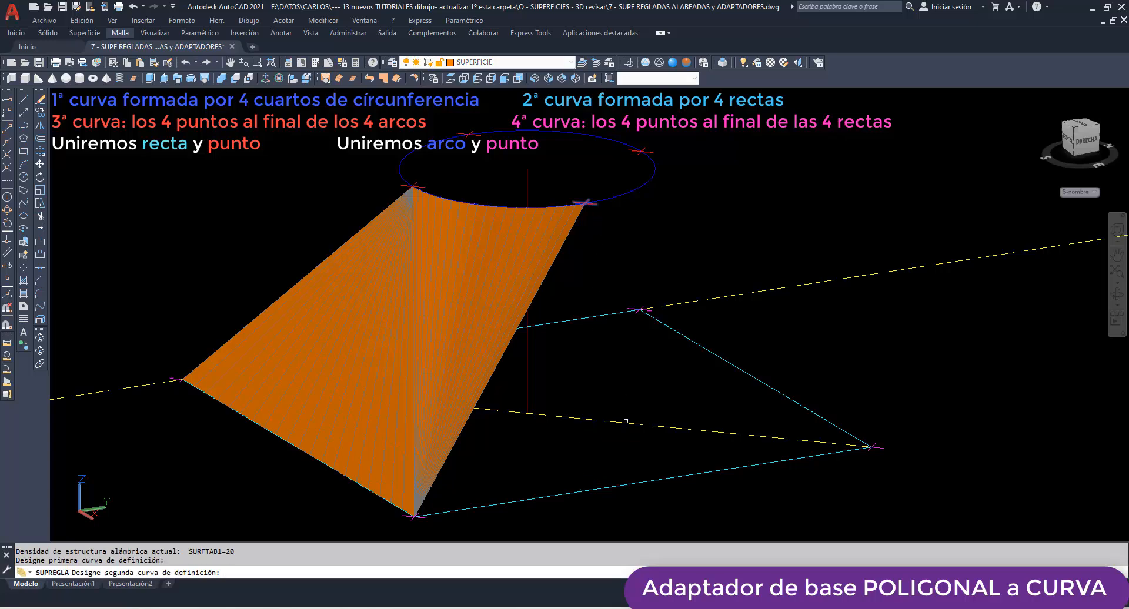
pyautogui.click(610, 488)
pyautogui.press('Return')
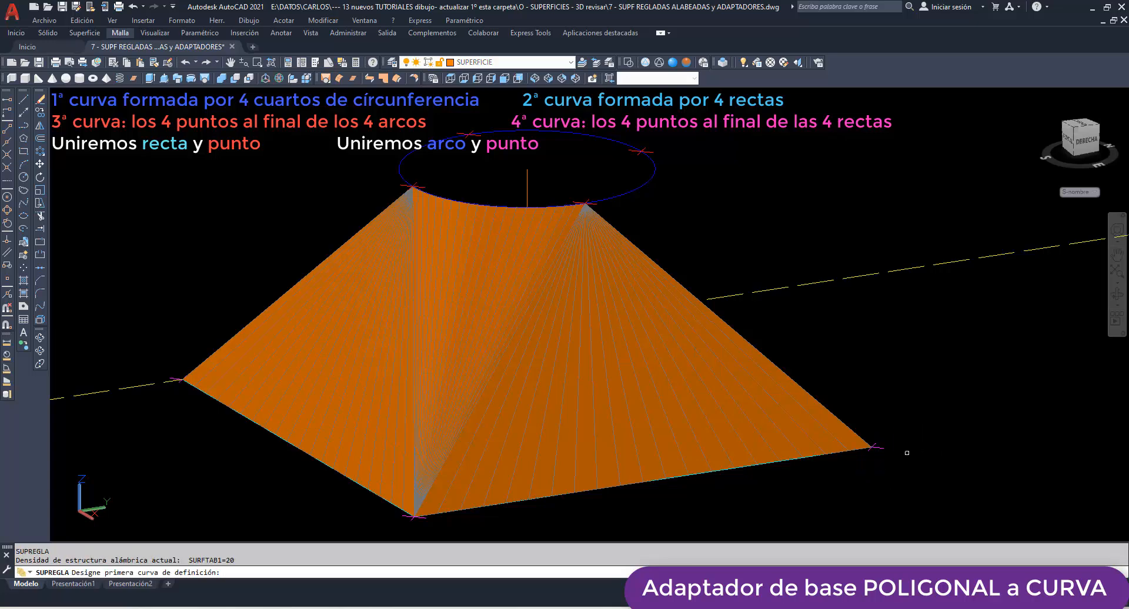
pyautogui.click(880, 447)
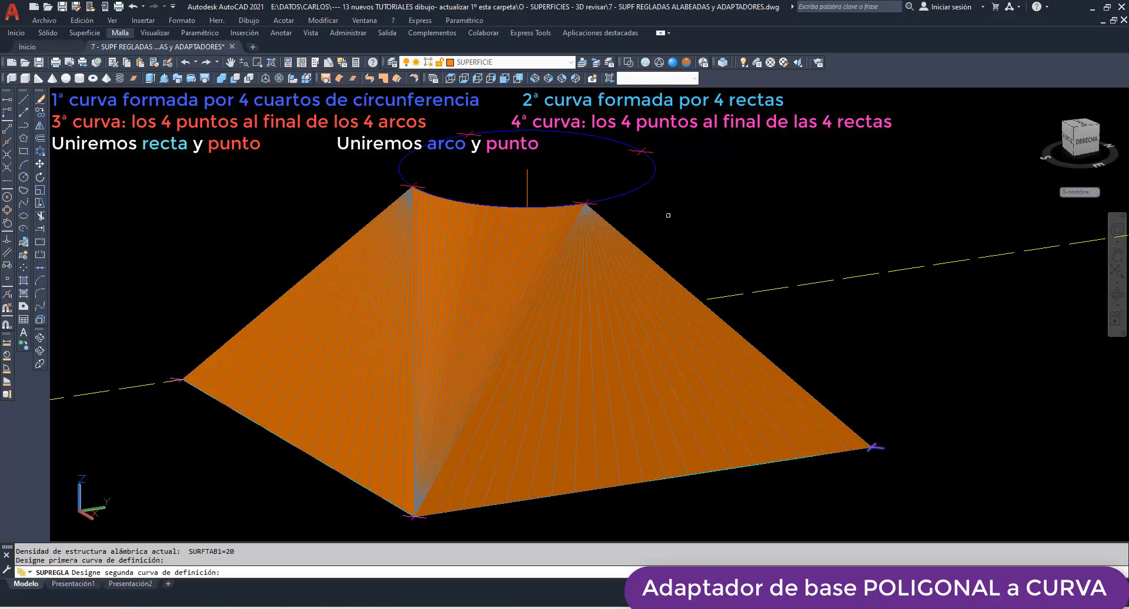
pyautogui.click(630, 193)
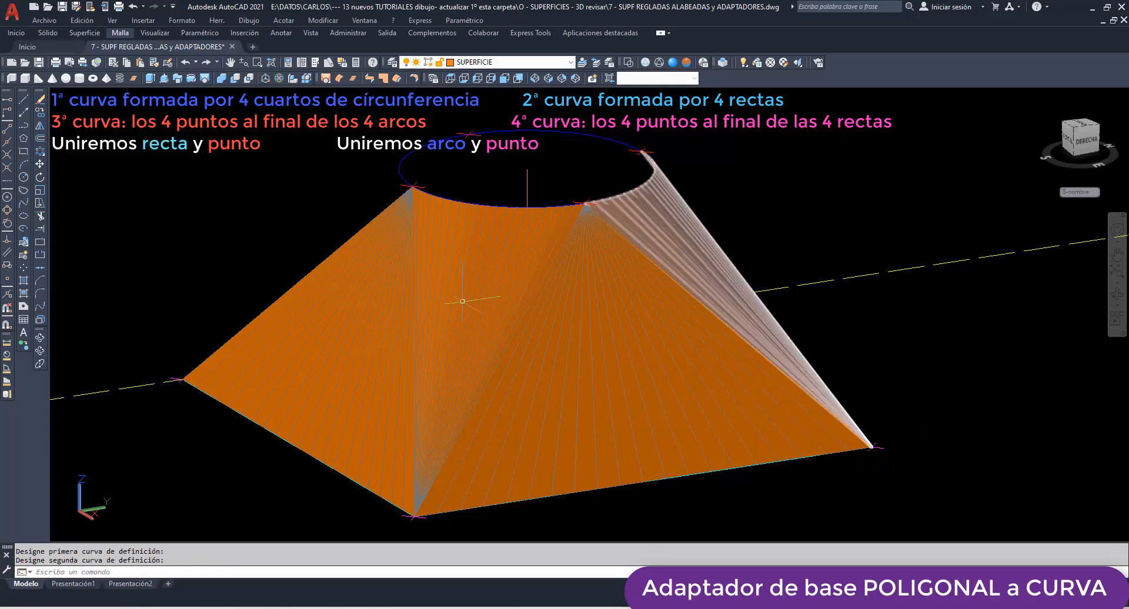
# - Orbit to the adapter's open side and create a ruled surface (SUPREGLA) from the third cyan base line to its red point on the circle
pyautogui.click(40, 338)
pyautogui.moveTo(194, 353)
pyautogui.mouseDown()
pyautogui.moveTo(344, 350)
pyautogui.moveTo(394, 331)
pyautogui.mouseUp()
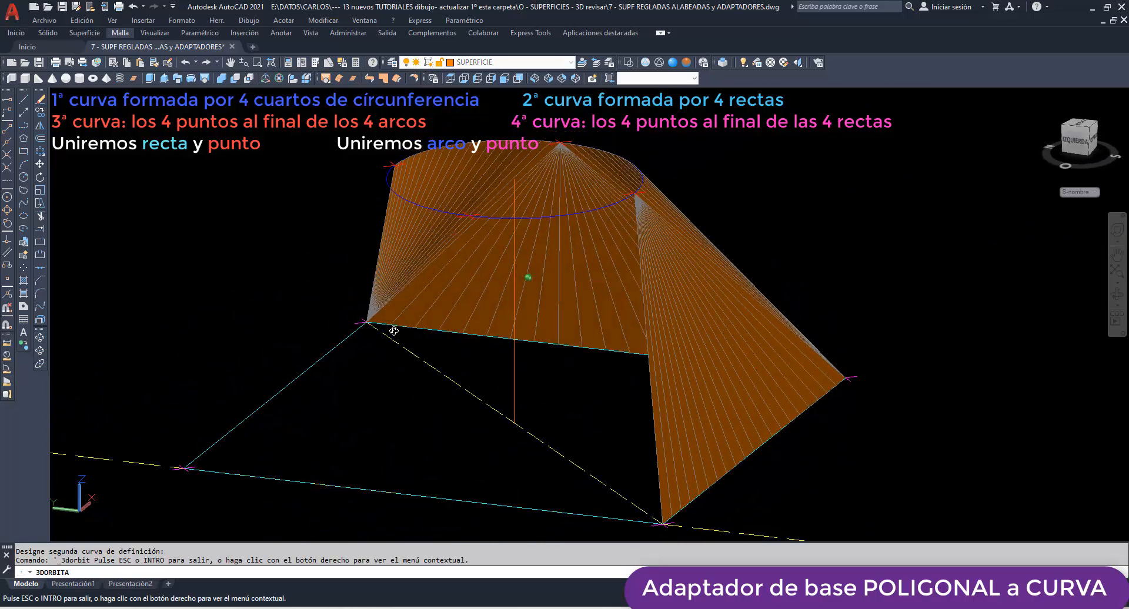
pyautogui.rightClick(213, 285)
pyautogui.click(242, 289)
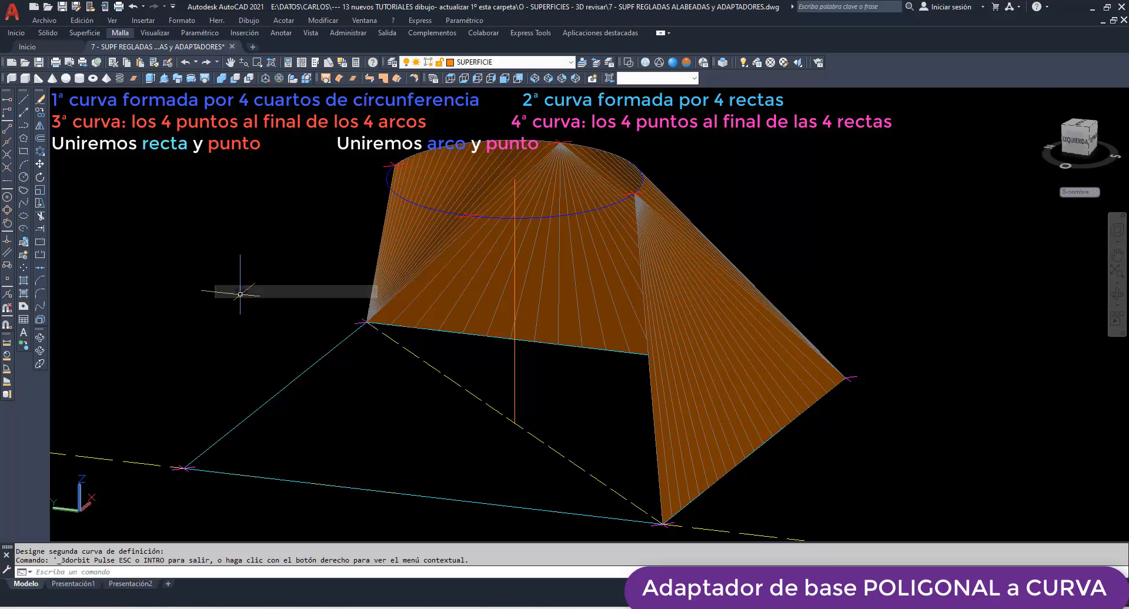
pyautogui.write('supregla')
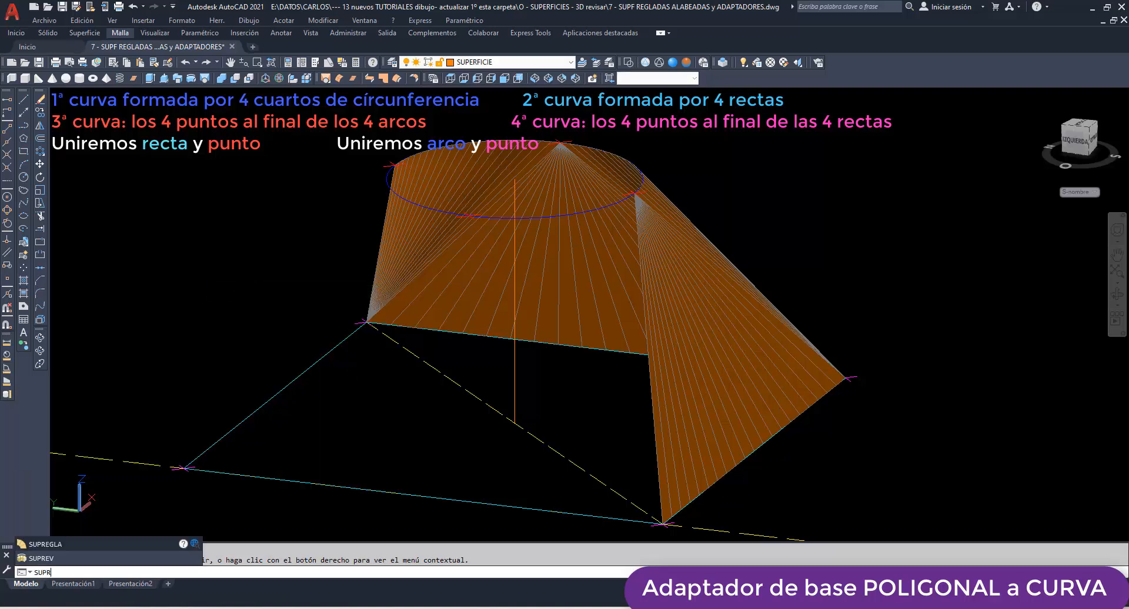
pyautogui.press('Return')
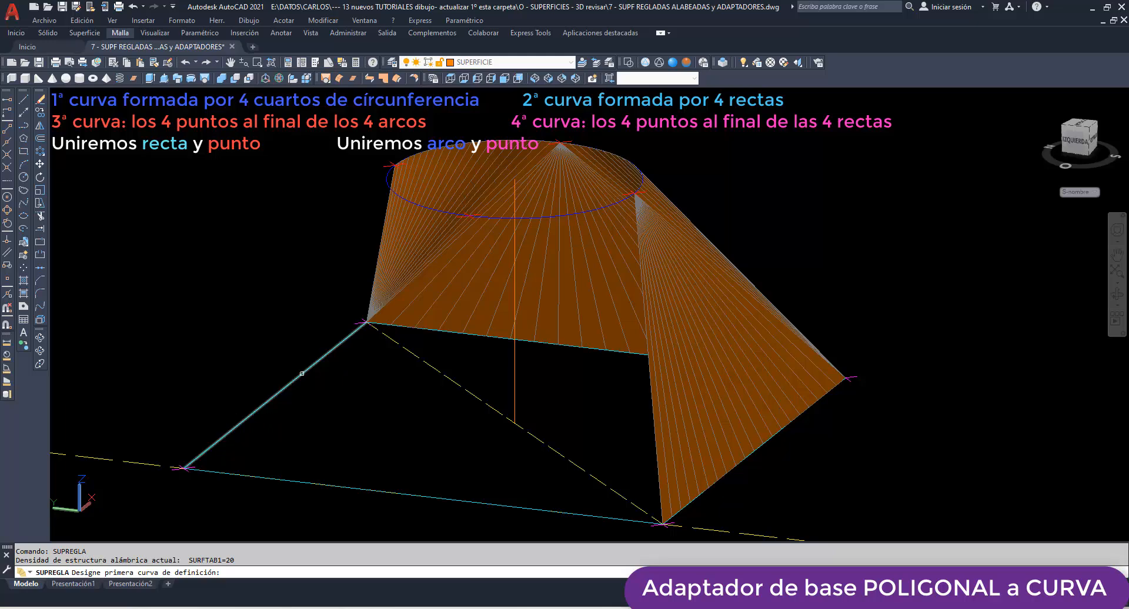
pyautogui.click(302, 374)
pyautogui.click(389, 163)
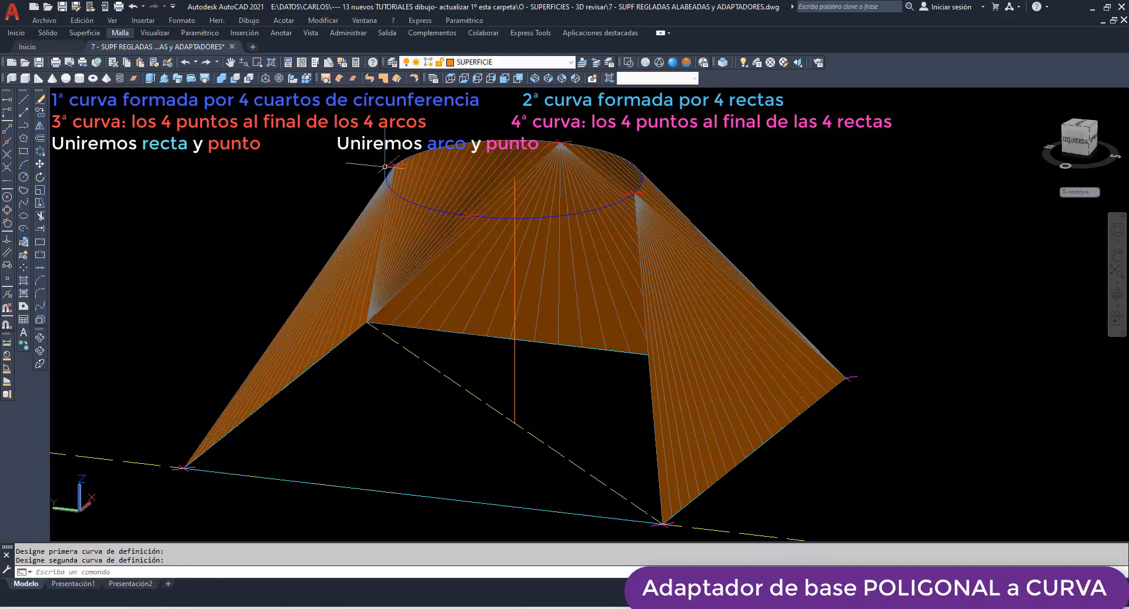
# - Create ruled surfaces from the third blue quarter arc to its magenta corner point, and from the next red point to the last cyan base line
pyautogui.press('Return')
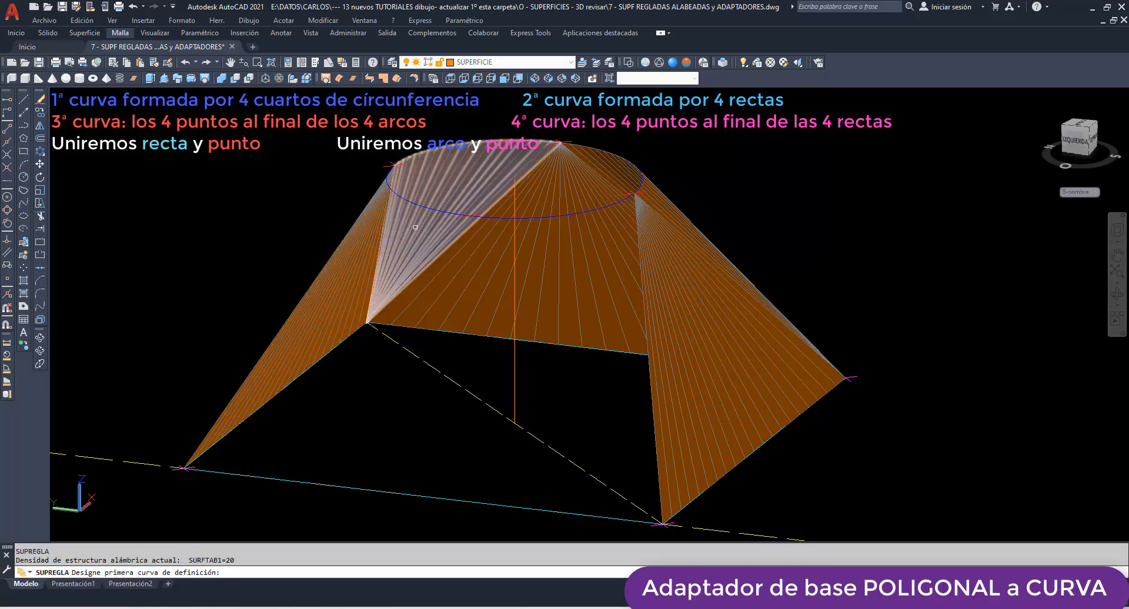
pyautogui.click(431, 206)
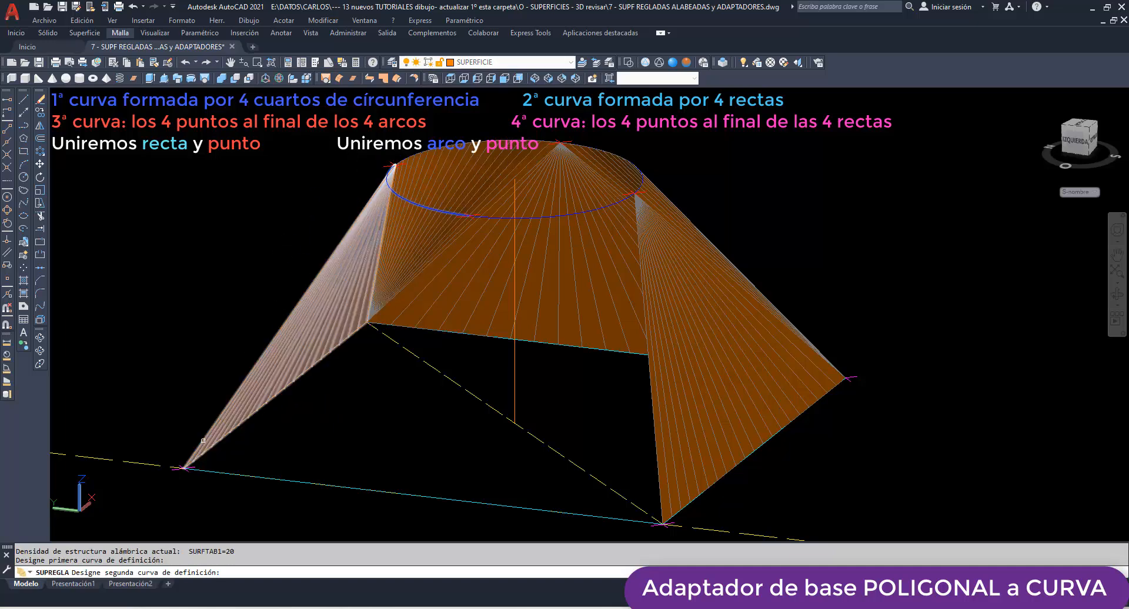
pyautogui.click(175, 468)
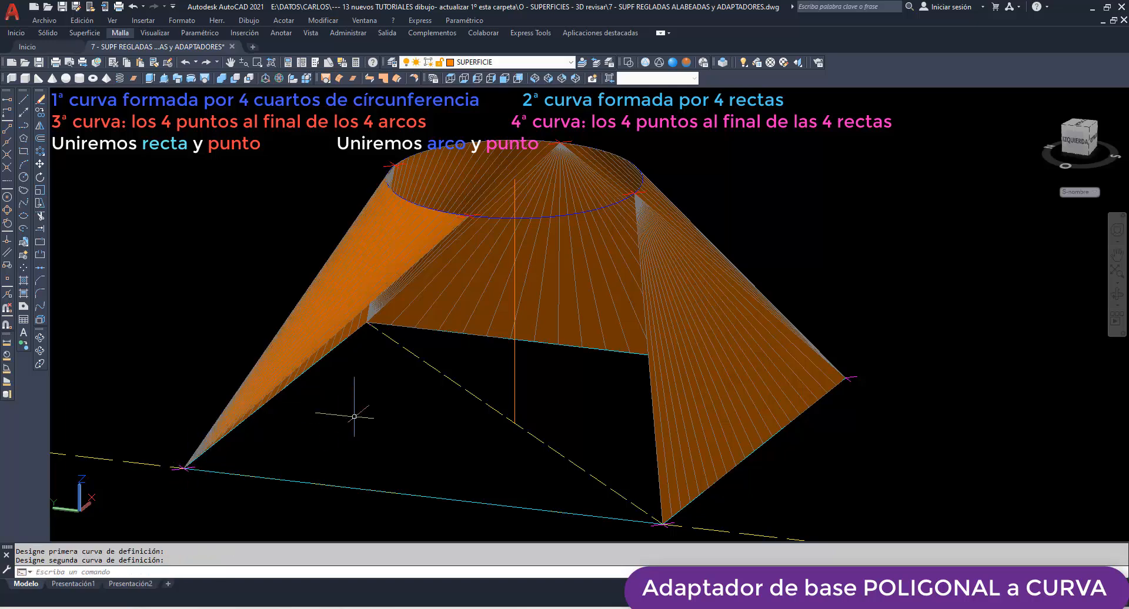
pyautogui.press('Return')
pyautogui.click(474, 219)
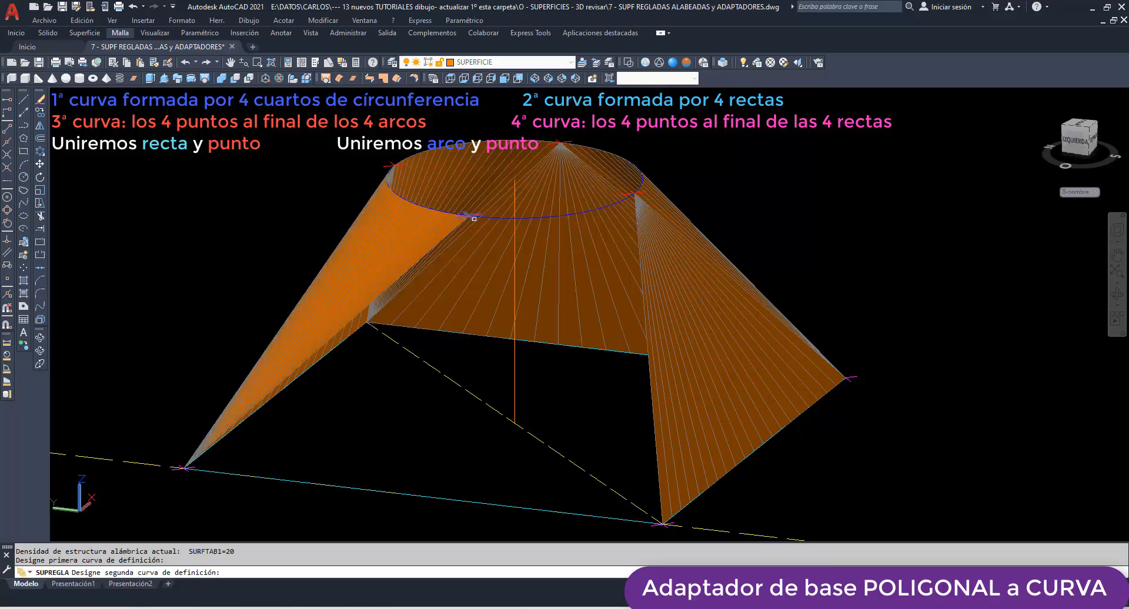
pyautogui.click(352, 491)
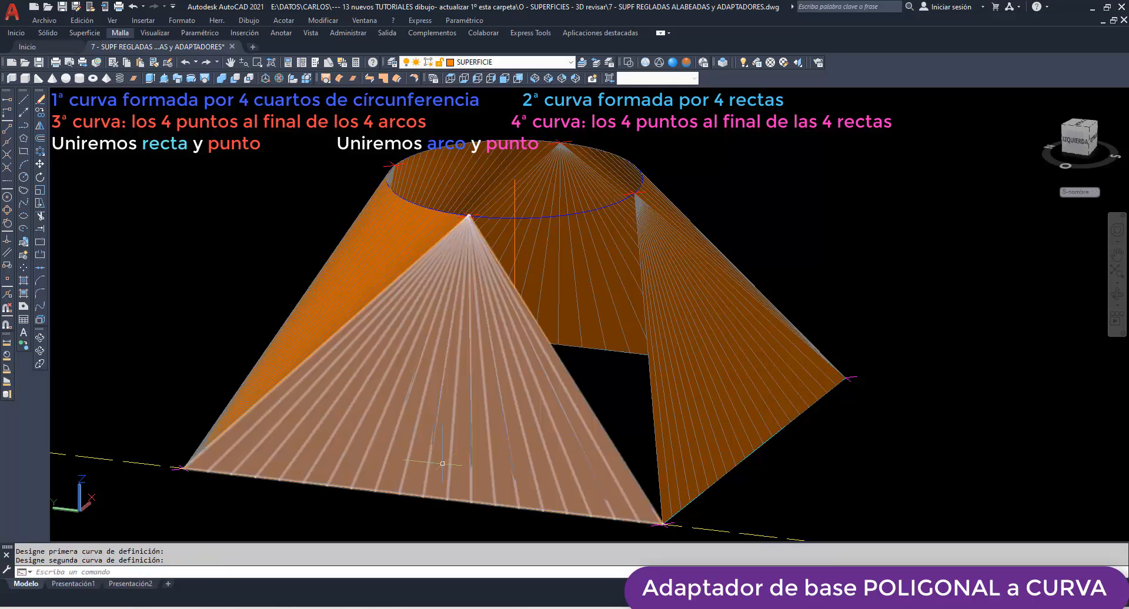
# - Close the adapter with a ruled surface from the last blue quarter arc to the remaining magenta corner point and end the command
pyautogui.press('Return')
pyautogui.click(569, 216)
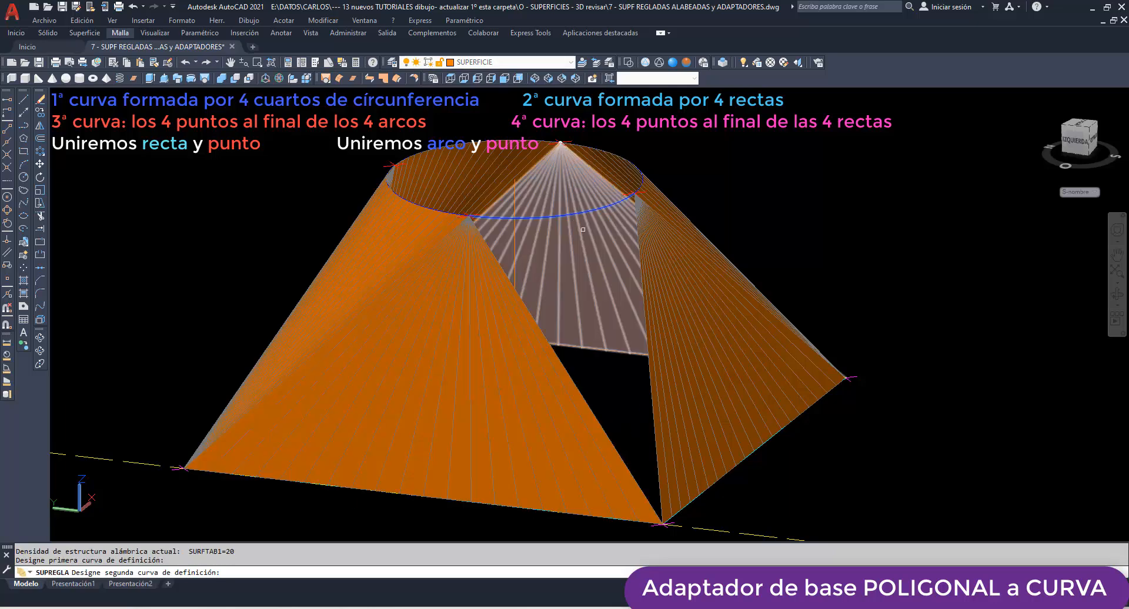
pyautogui.click(665, 526)
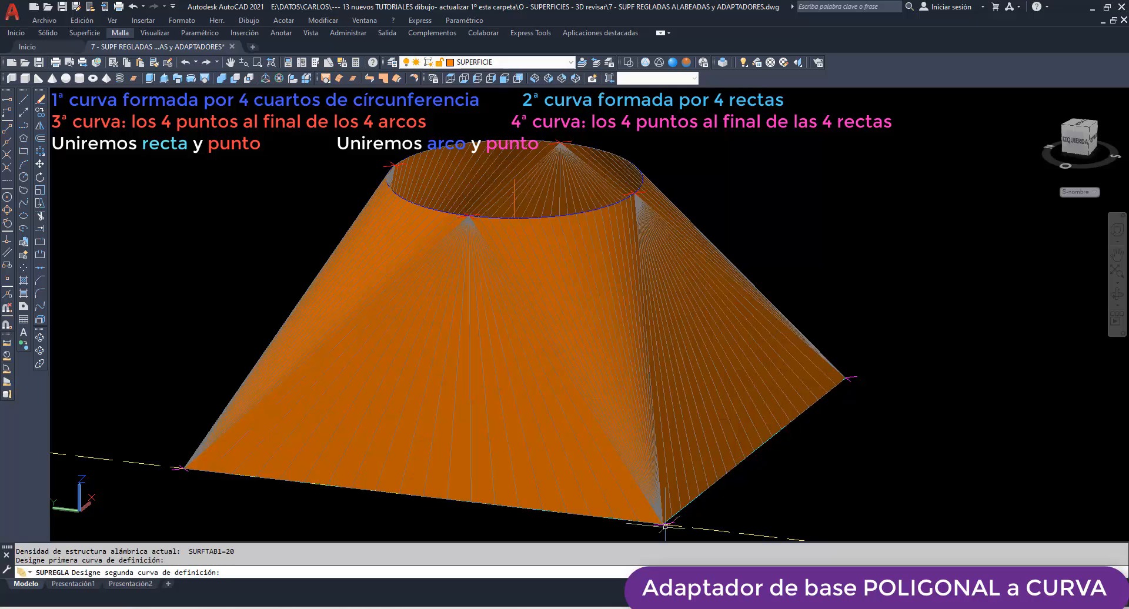
pyautogui.press('Return')
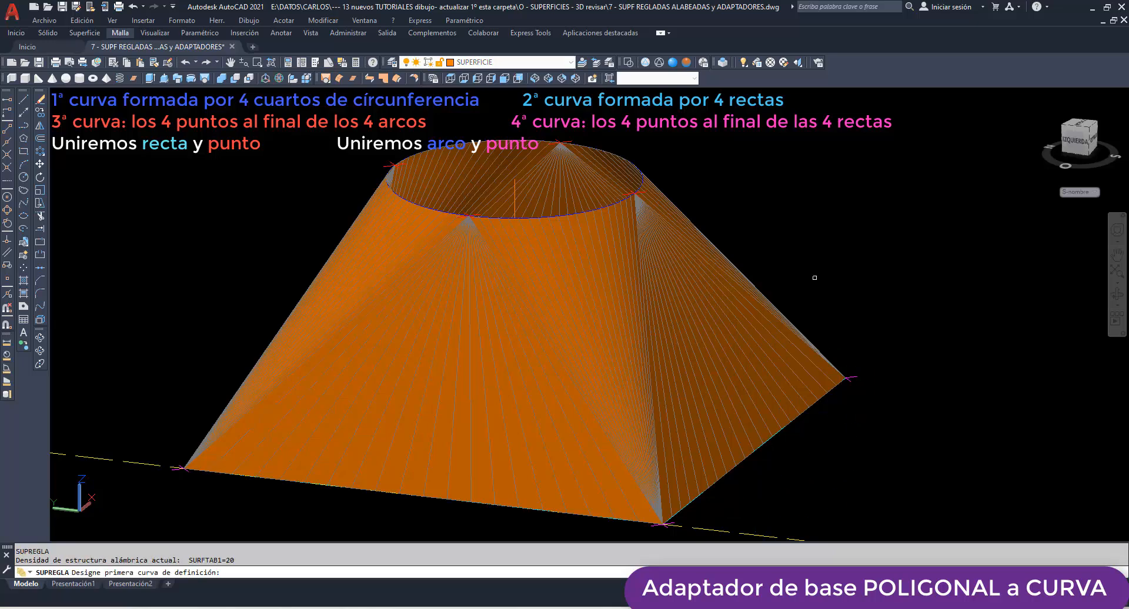
pyautogui.press('Escape')
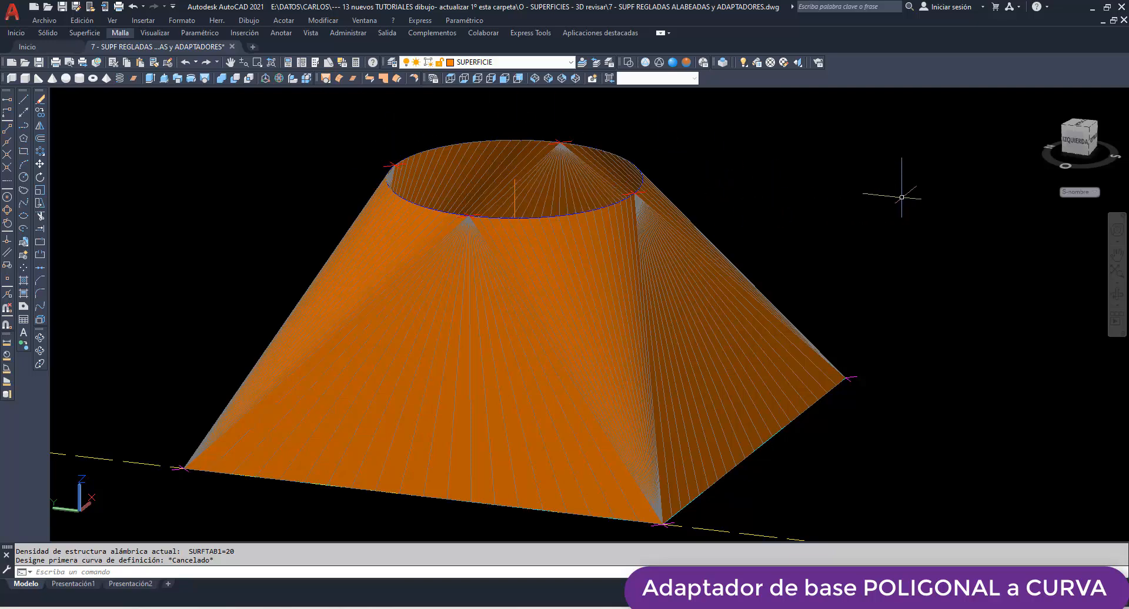
# - Undo the adapter's ruled surfaces back to the first triangular face, and redo only the adjacent surface between the blue arc and corner point
pyautogui.write('h')
pyautogui.press('Return')
pyautogui.press('Return')
pyautogui.press('Return')
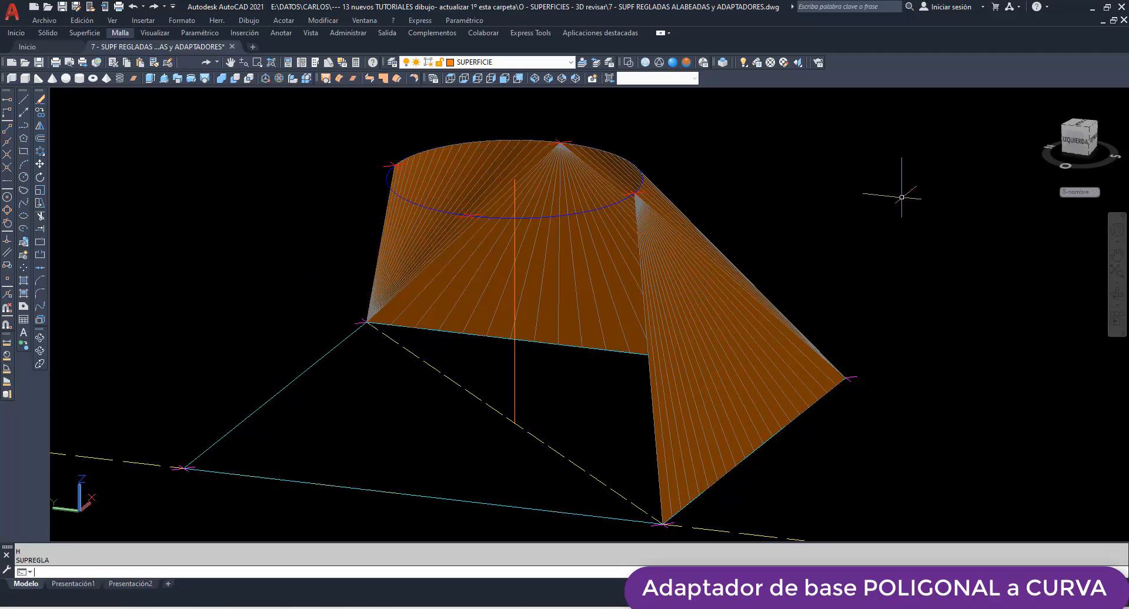
pyautogui.press('Return')
pyautogui.press('Return')
pyautogui.press('Return')
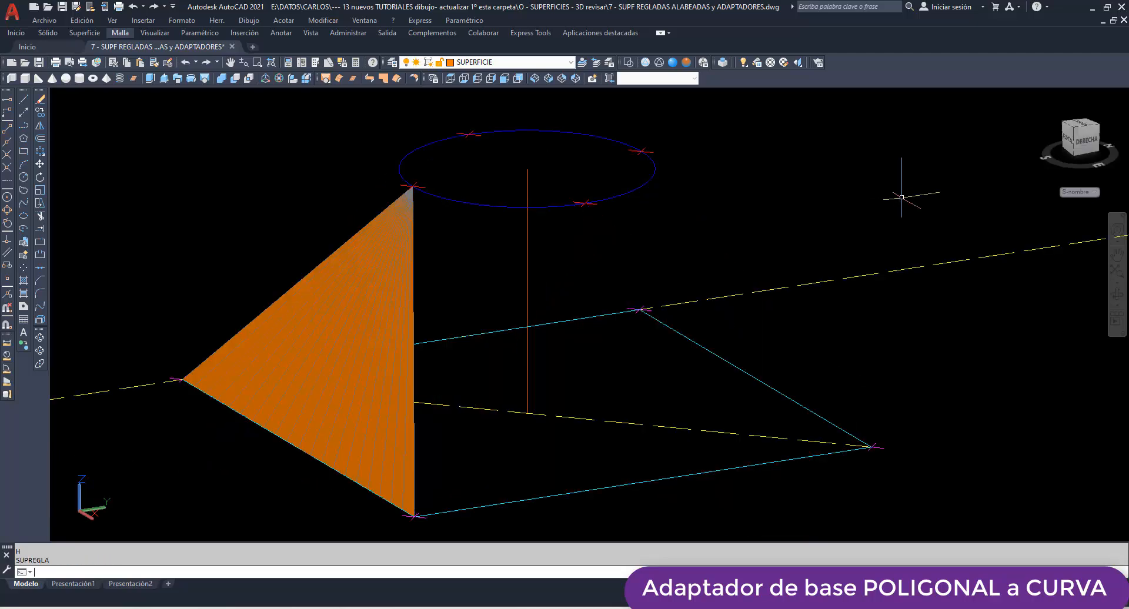
pyautogui.click(206, 61)
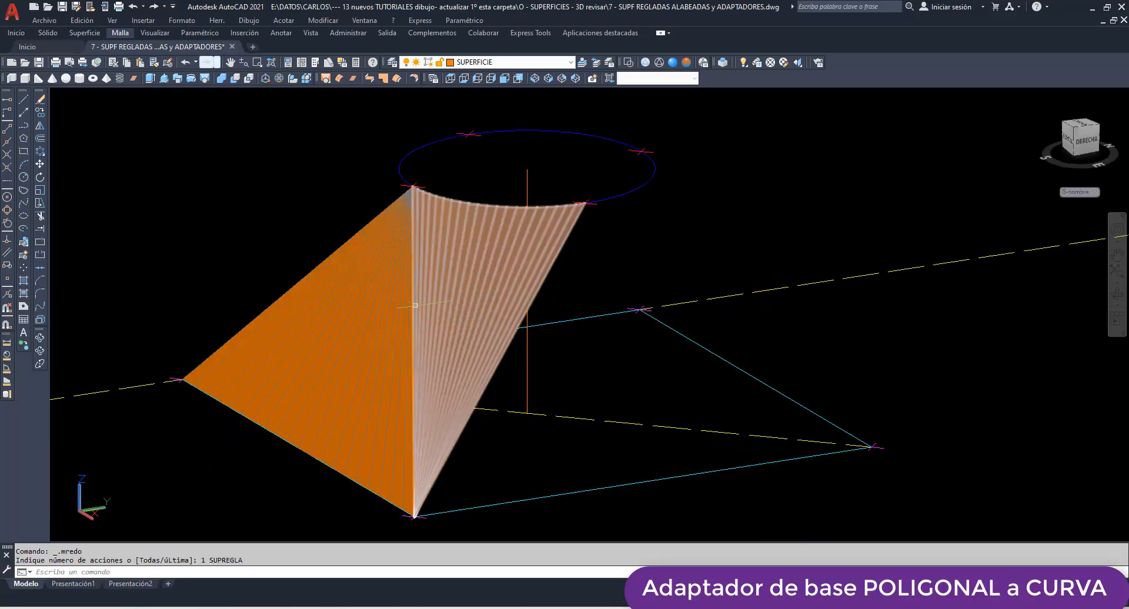
# - Create a polar array of the two ruled faces around the upper end of the adapter's orange axis, with 4 elements
pyautogui.click(40, 151)
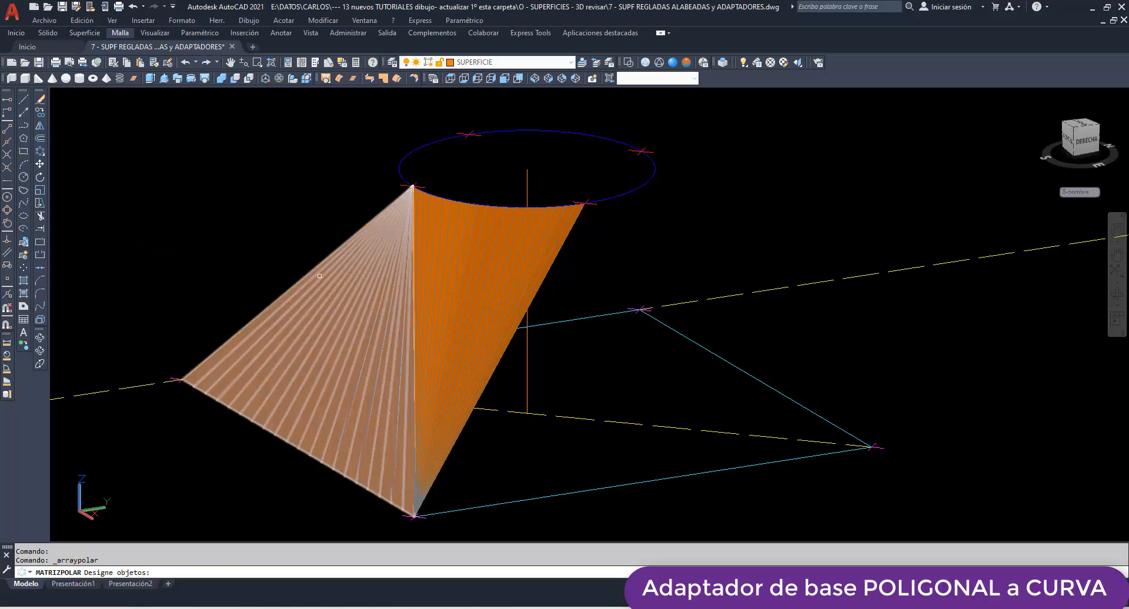
pyautogui.click(335, 290)
pyautogui.click(452, 280)
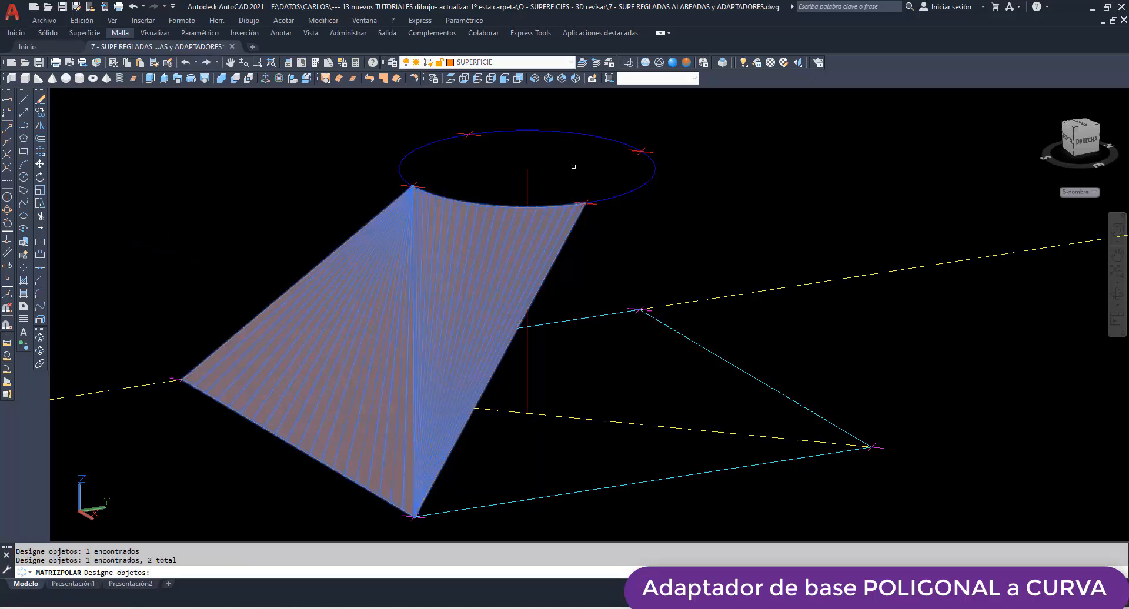
pyautogui.press('Return')
pyautogui.click(527, 169)
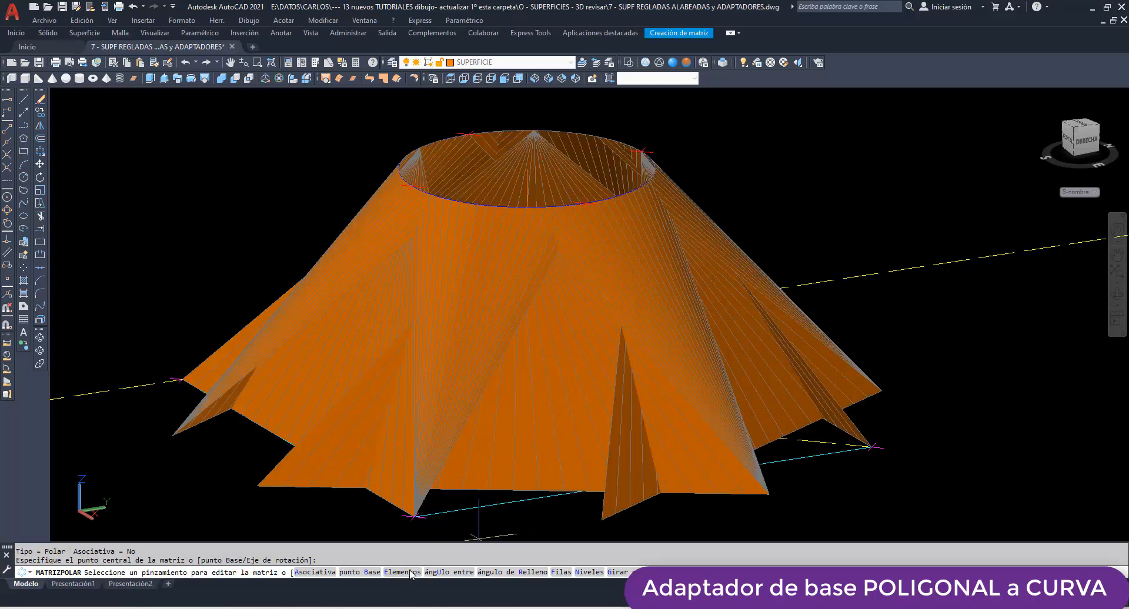
pyautogui.click(386, 572)
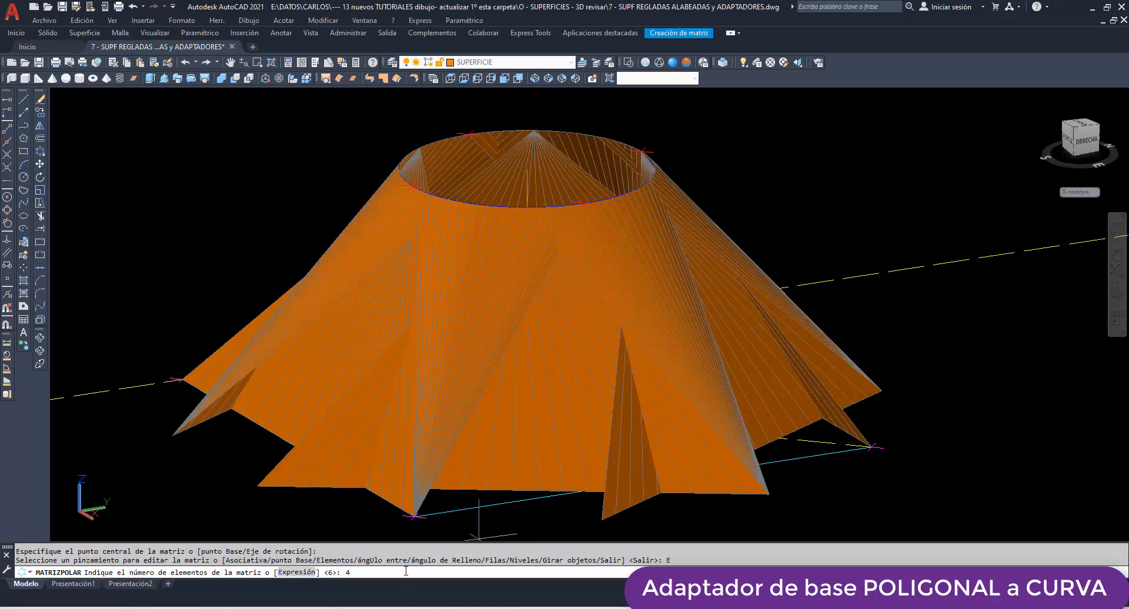
pyautogui.write('4')
pyautogui.press('Return')
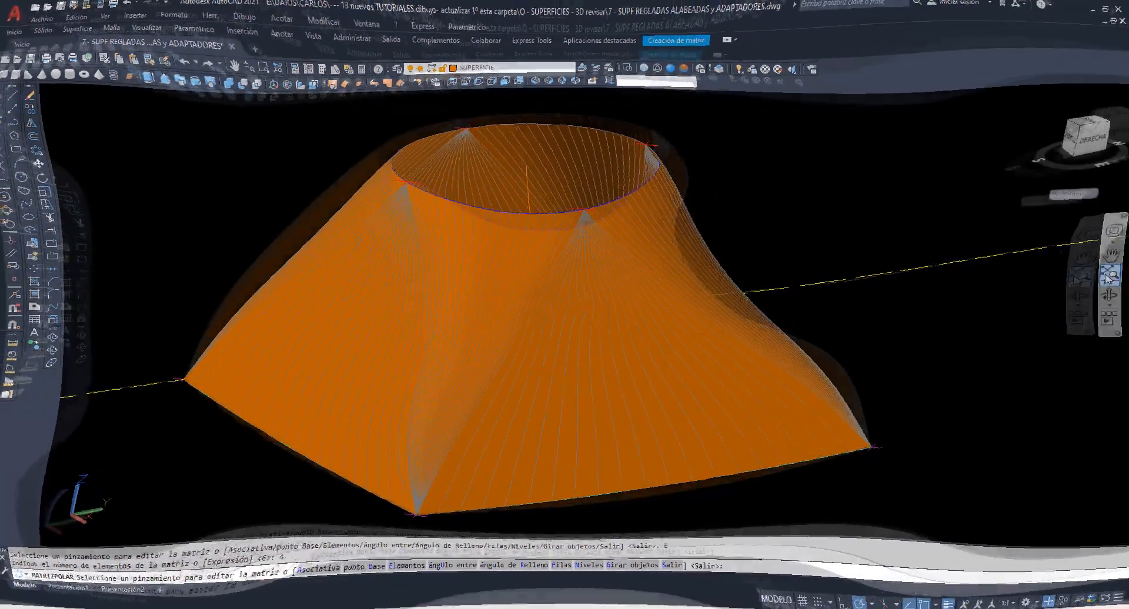
# - Bring the two-polygon adapter's red and cyan squares into an angled close view and exit the polar array command
pyautogui.click(1109, 279)
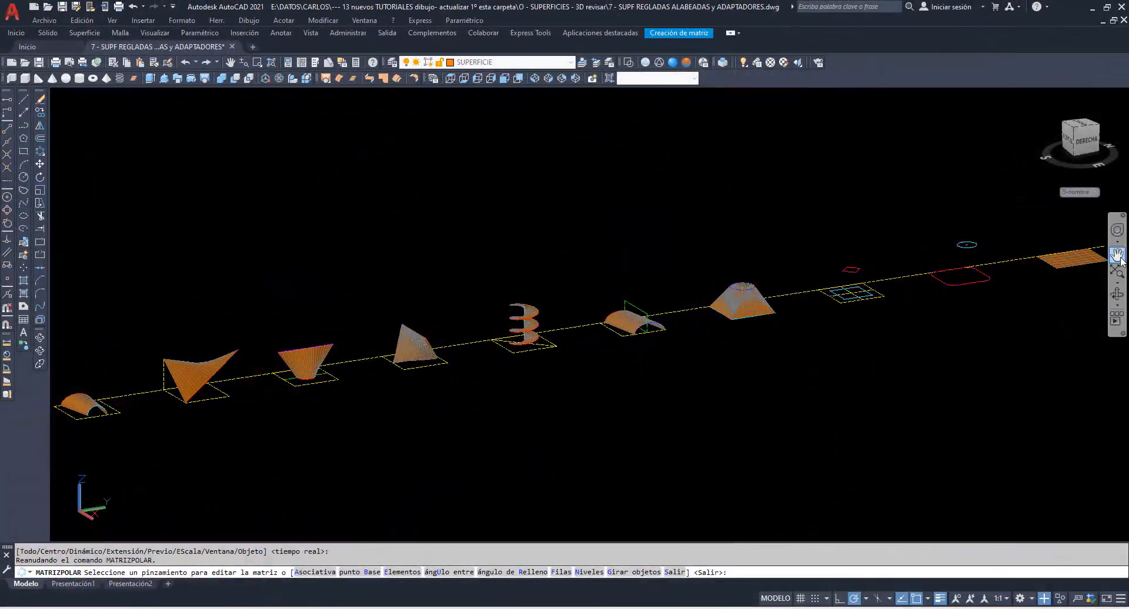
pyautogui.click(1117, 254)
pyautogui.scroll(8, 861, 288)
pyautogui.moveTo(861, 288)
pyautogui.mouseDown()
pyautogui.moveTo(465, 340)
pyautogui.moveTo(498, 236)
pyautogui.mouseUp()
pyautogui.moveTo(425, 373); pyautogui.dragTo(464, 254)
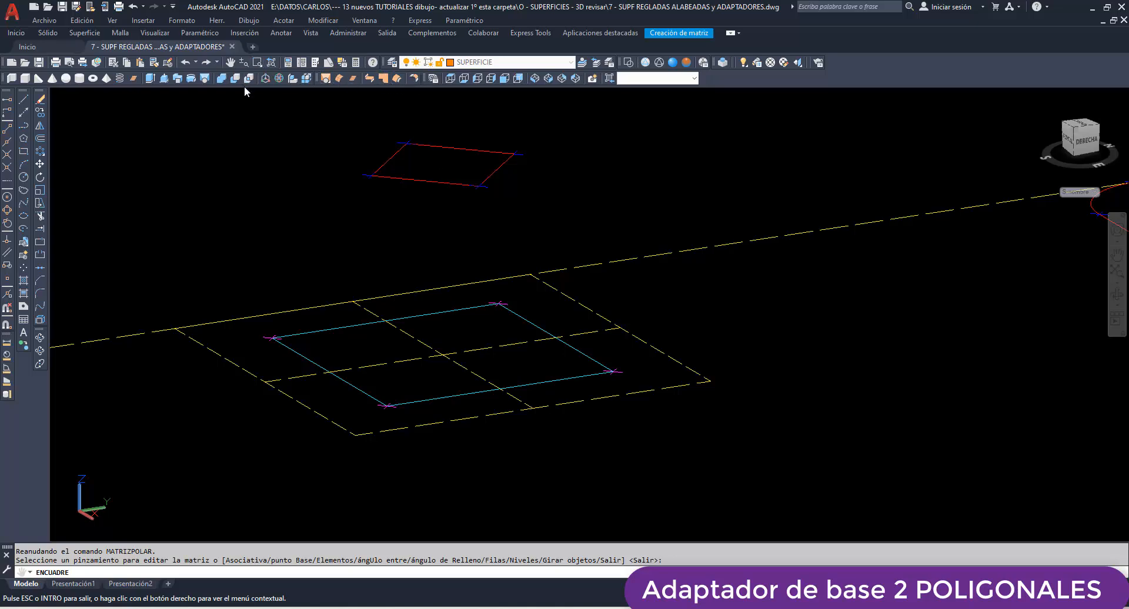
pyautogui.click(40, 339)
pyautogui.moveTo(461, 281)
pyautogui.mouseDown()
pyautogui.moveTo(442, 442)
pyautogui.moveTo(406, 444)
pyautogui.moveTo(452, 424)
pyautogui.moveTo(471, 350)
pyautogui.moveTo(481, 296)
pyautogui.moveTo(441, 259)
pyautogui.mouseUp()
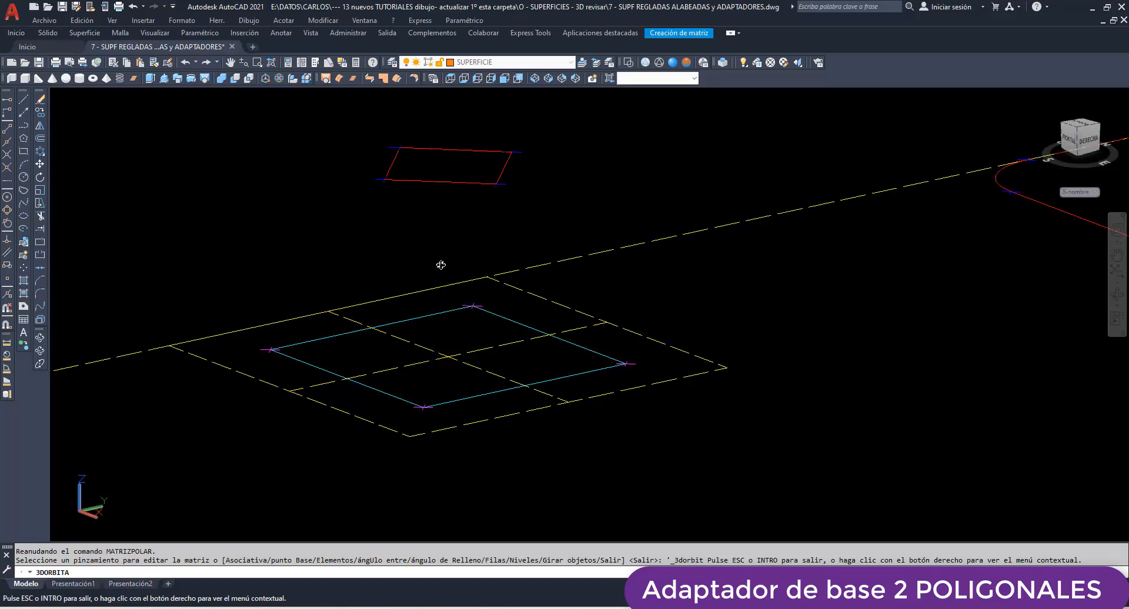
pyautogui.rightClick(398, 246)
pyautogui.click(413, 254)
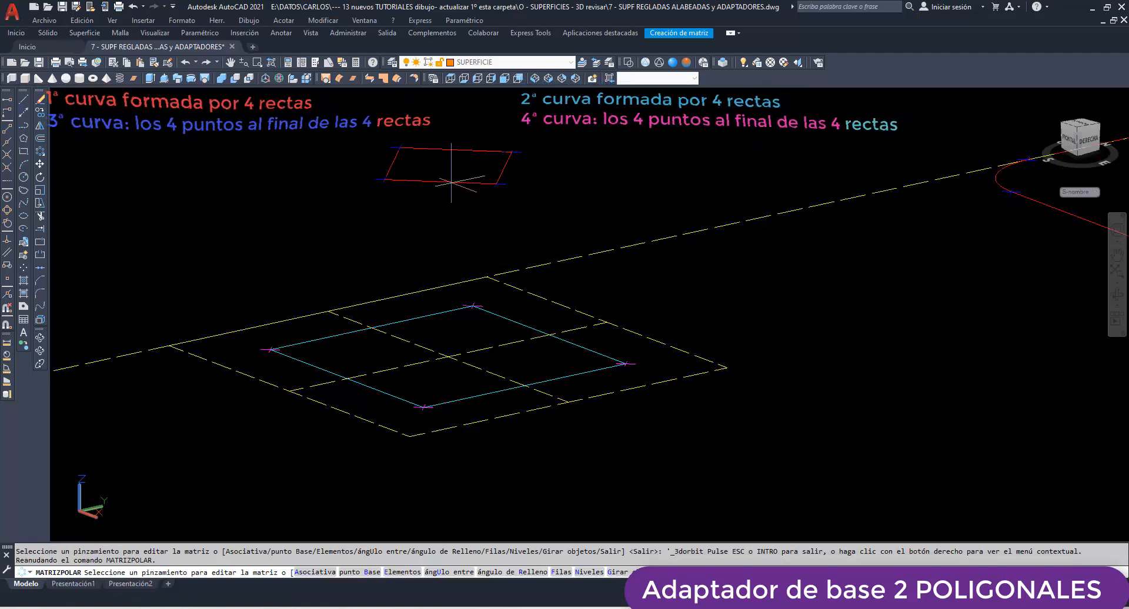
pyautogui.press('Escape')
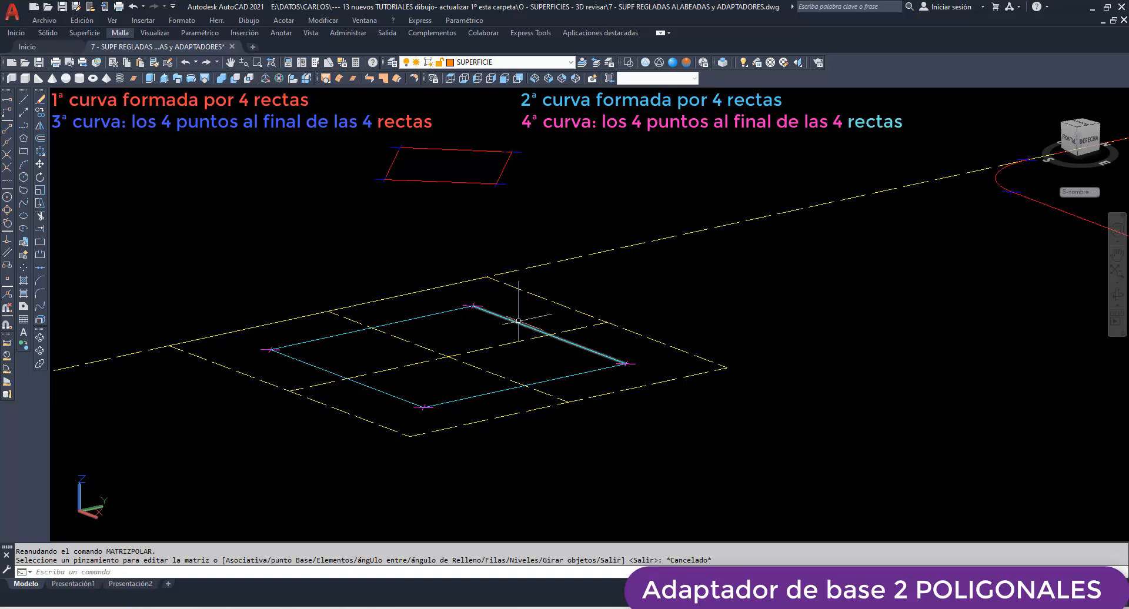
# - Create ruled surfaces (SUPREGLA) from the front-left cyan base line to the blue corner above, and from the front red line to the nearest magenta base corner
pyautogui.moveTo(518, 323)
pyautogui.moveTo(482, 305)
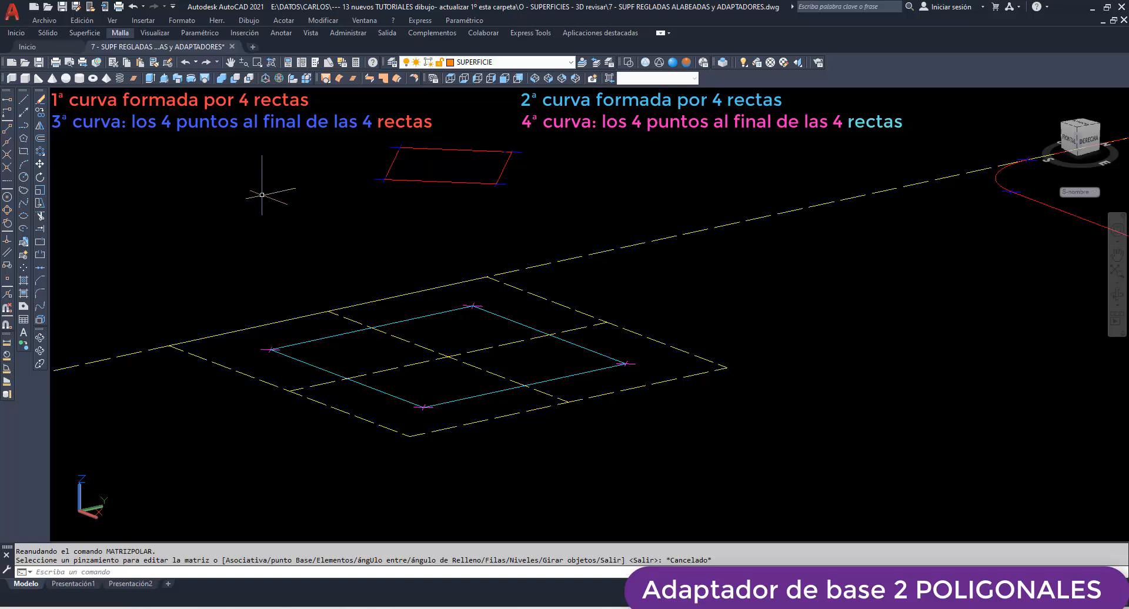
pyautogui.write('SUPREGLA')
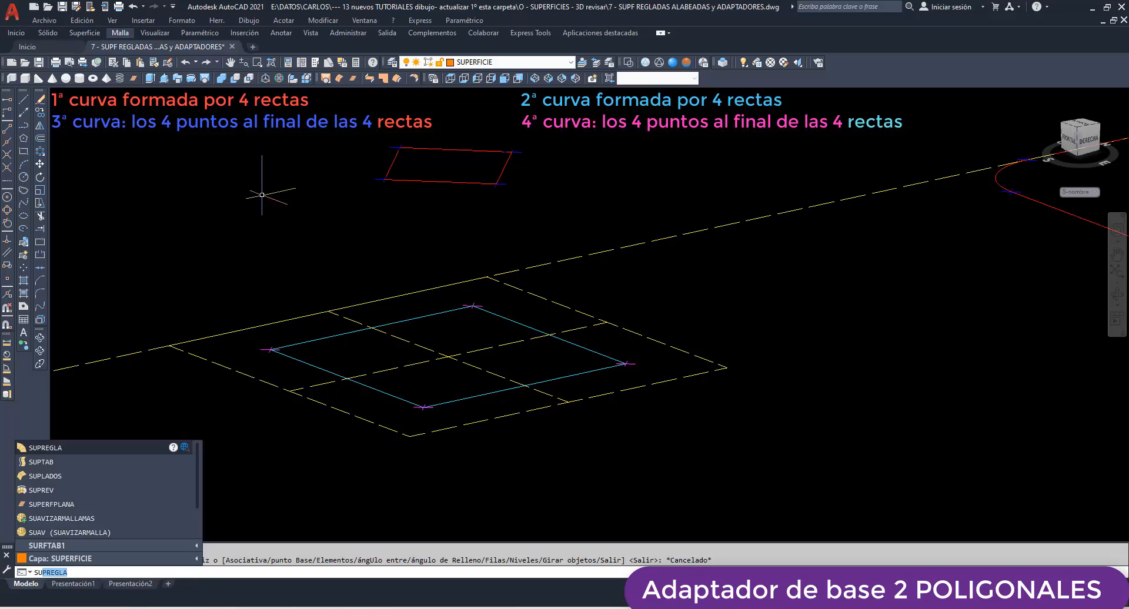
pyautogui.press('Return')
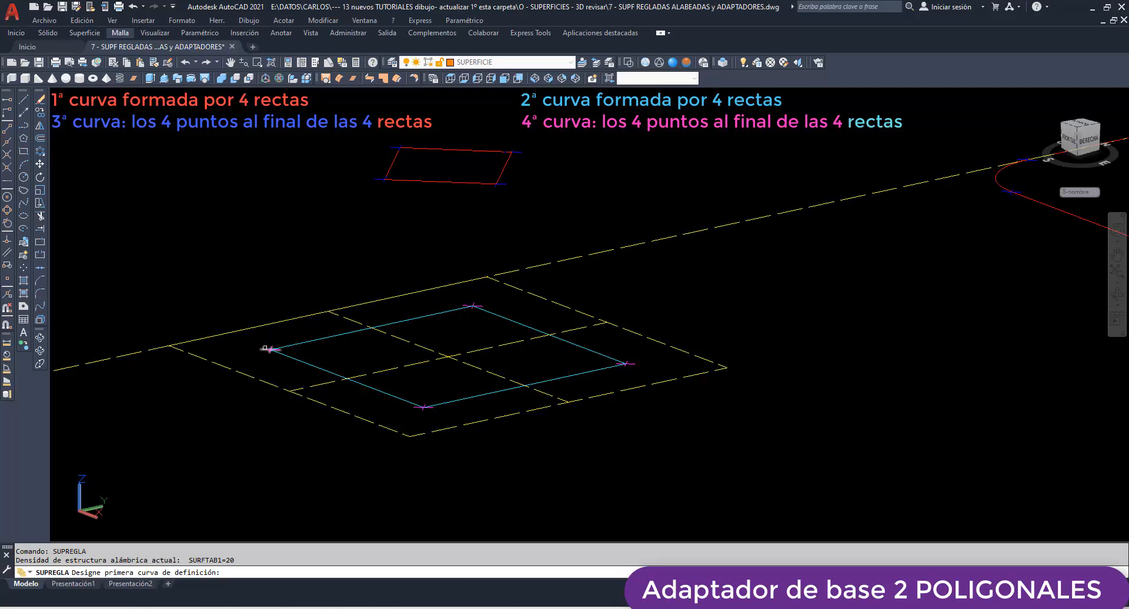
pyautogui.click(317, 366)
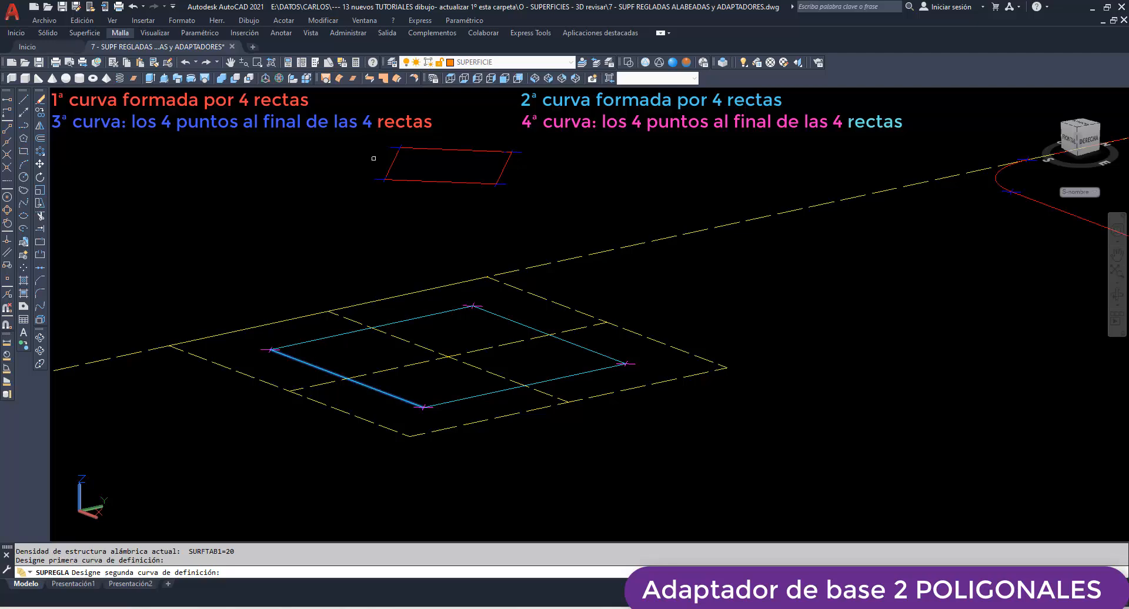
pyautogui.click(379, 181)
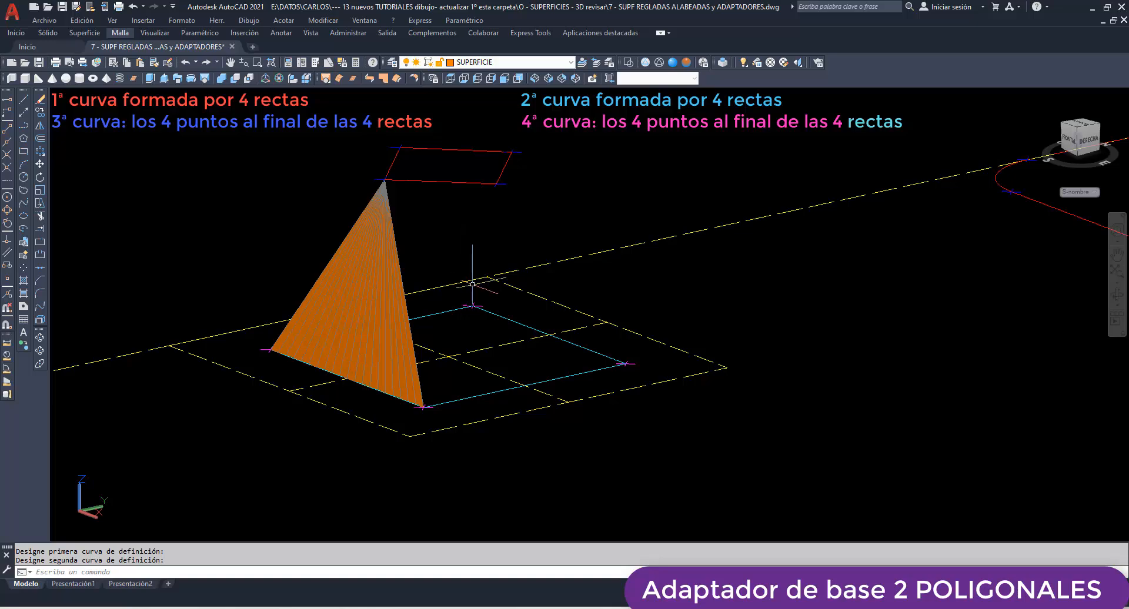
pyautogui.press('Return')
pyautogui.click(444, 180)
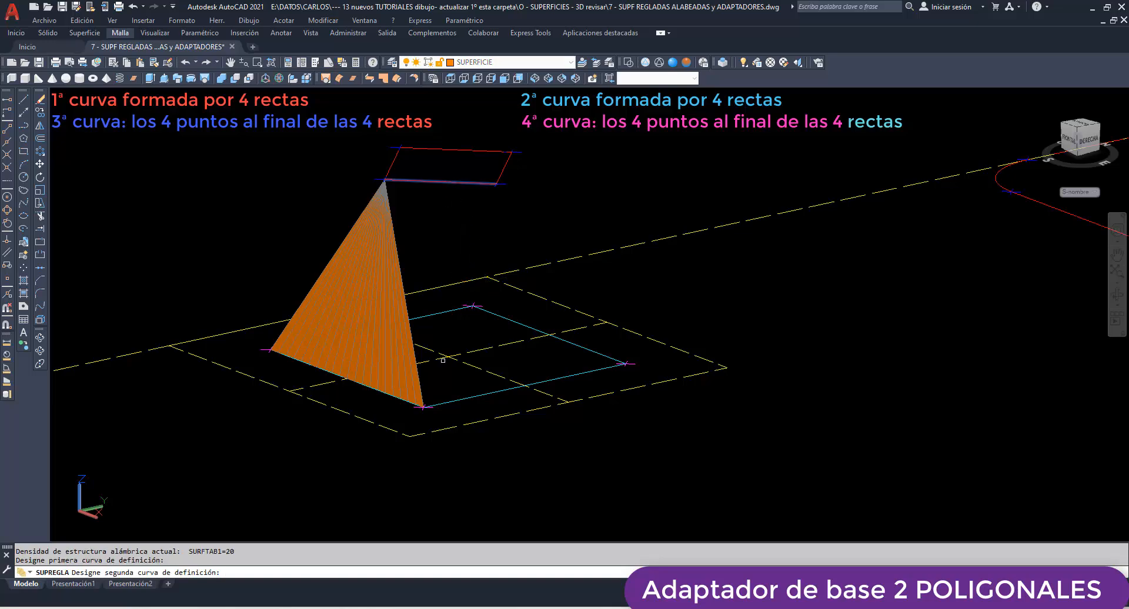
pyautogui.click(423, 407)
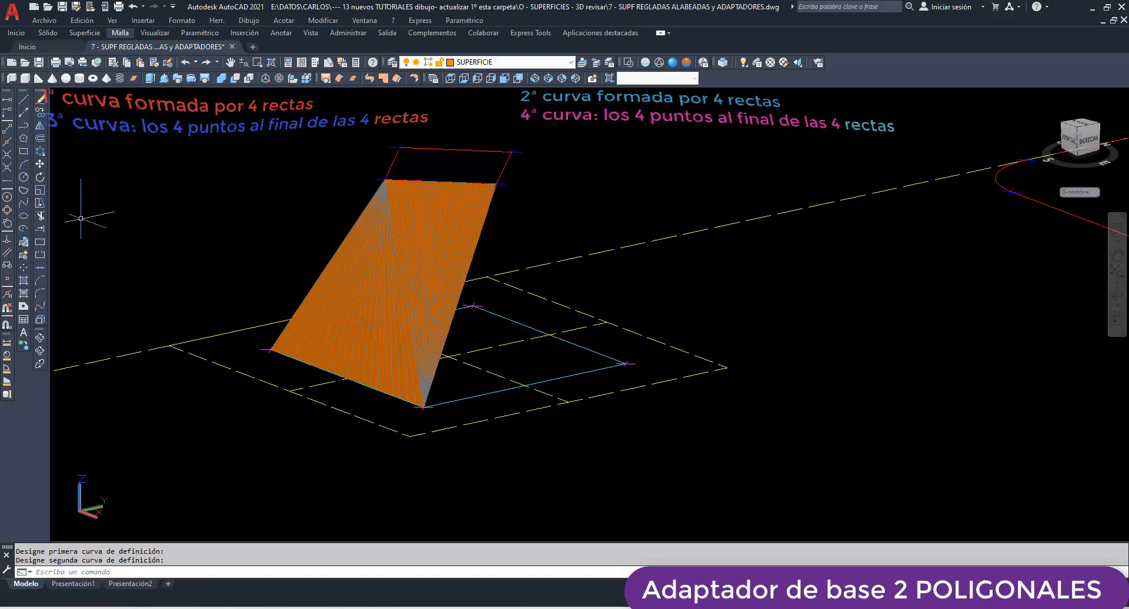
# - Create a polar array of both ruled faces around the center of the cyan base square with 4 elements, and finish the command
pyautogui.click(40, 151)
pyautogui.click(396, 307)
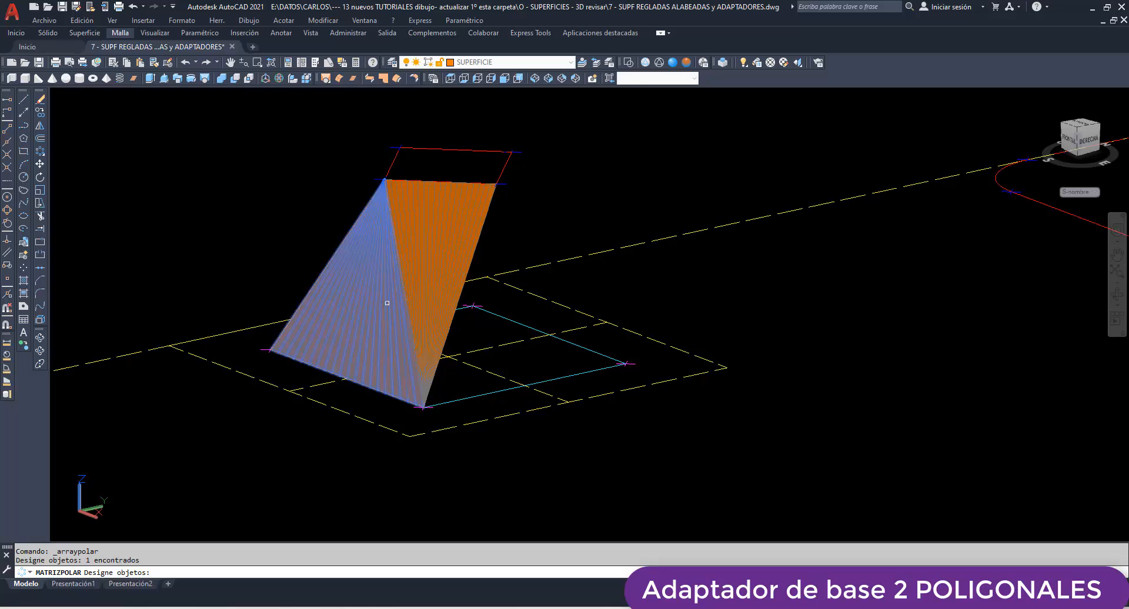
pyautogui.click(431, 270)
pyautogui.press('Return')
pyautogui.click(448, 357)
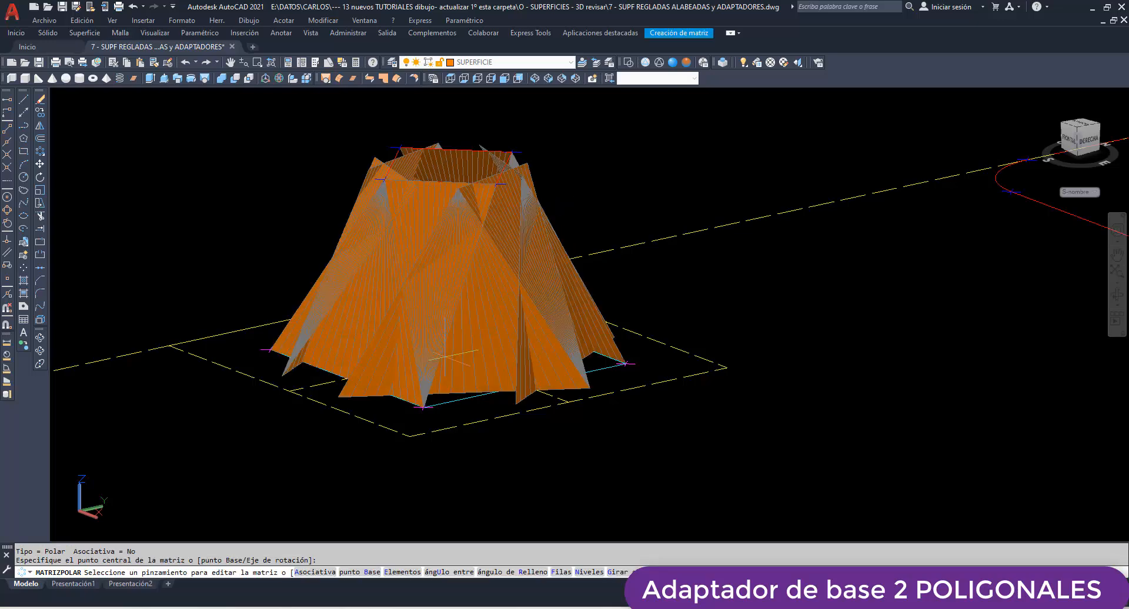
pyautogui.click(393, 573)
pyautogui.press('Return')
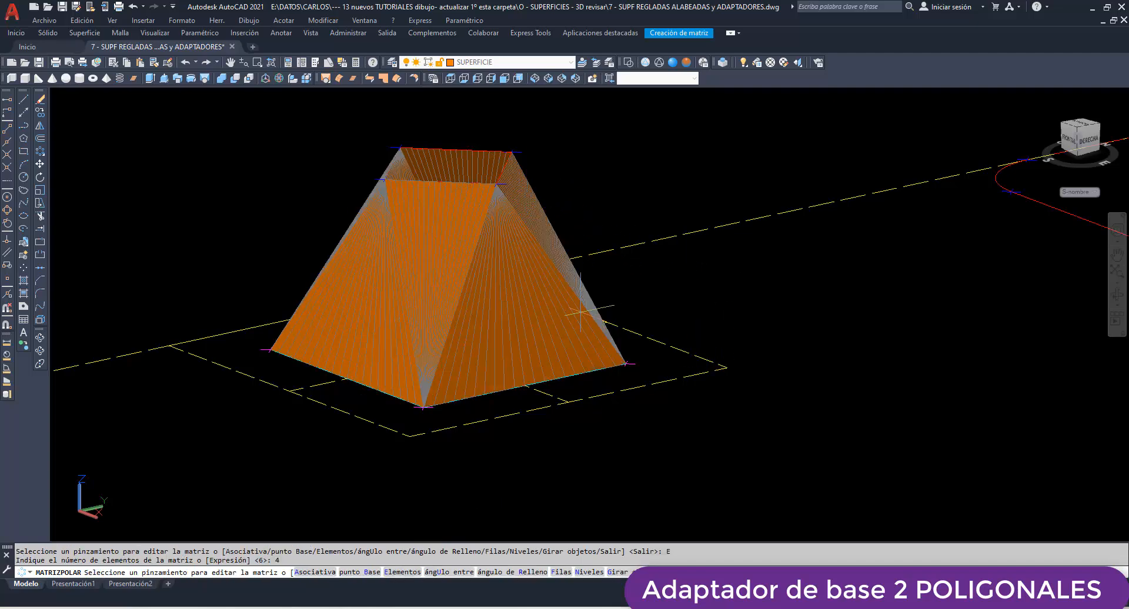
pyautogui.press('Return')
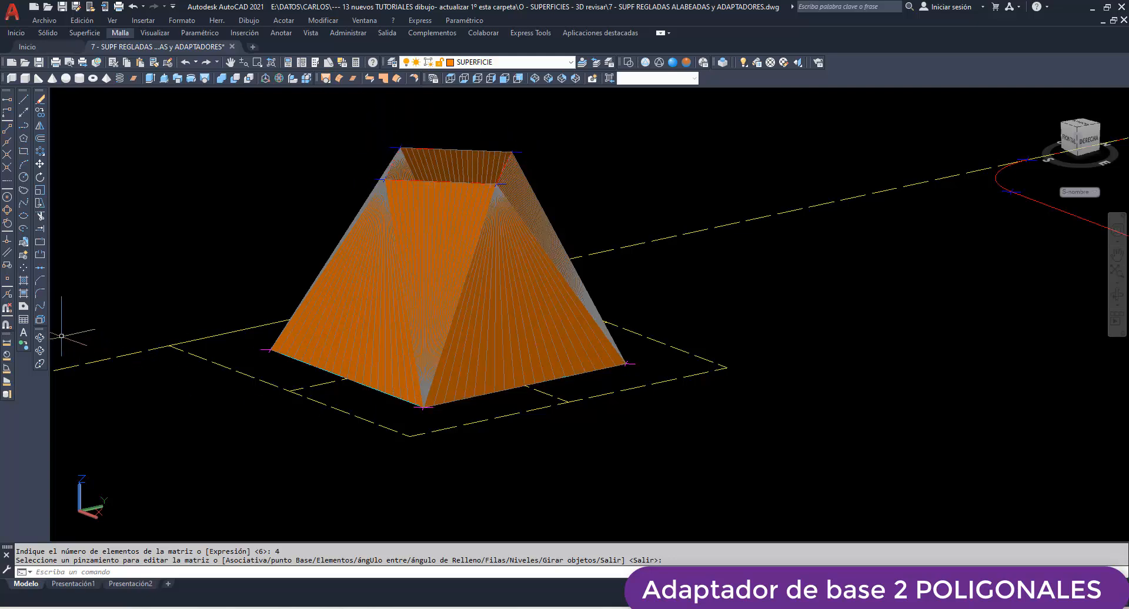
# - Examine the circle and rounded-square base from above, checking the circle's alignment with a rounded corner, and return to an oblique view
pyautogui.keyDown('shift'); pyautogui.moveTo(325, 314); pyautogui.dragTo(441, 308, button='middle'); pyautogui.keyUp('shift')
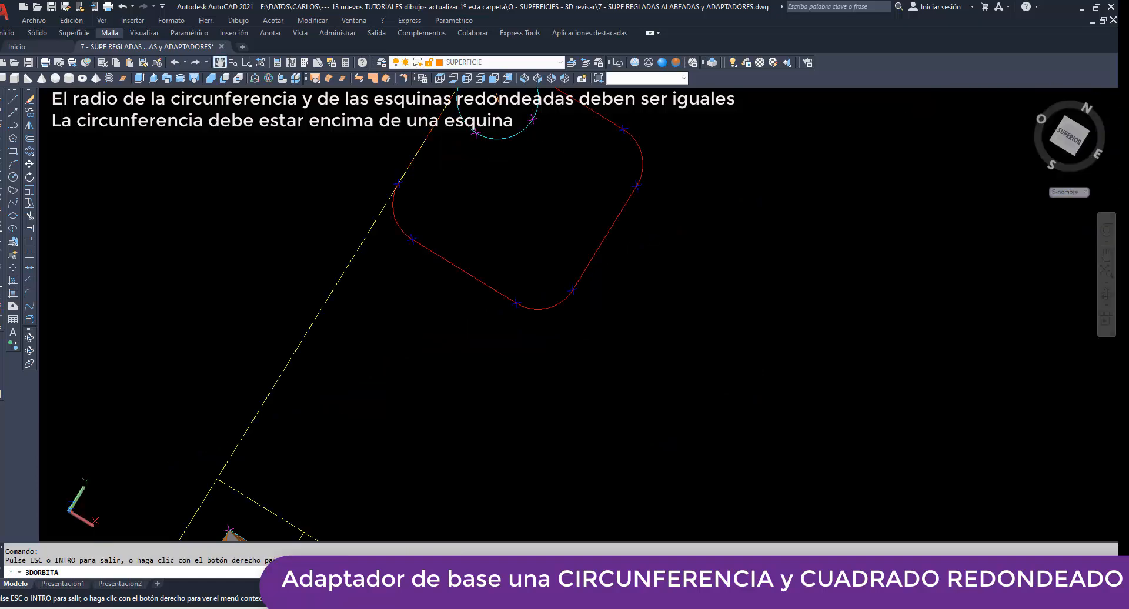
pyautogui.moveTo(579, 186); pyautogui.dragTo(573, 304)
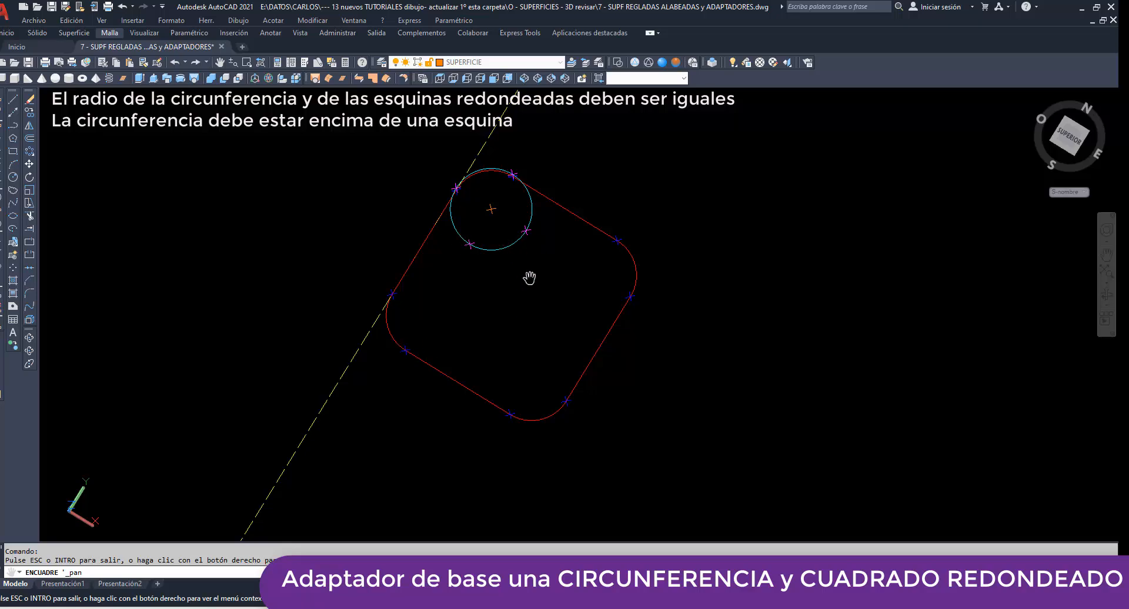
pyautogui.click(1107, 301)
pyautogui.click(1002, 318)
pyautogui.moveTo(645, 380); pyautogui.dragTo(581, 262)
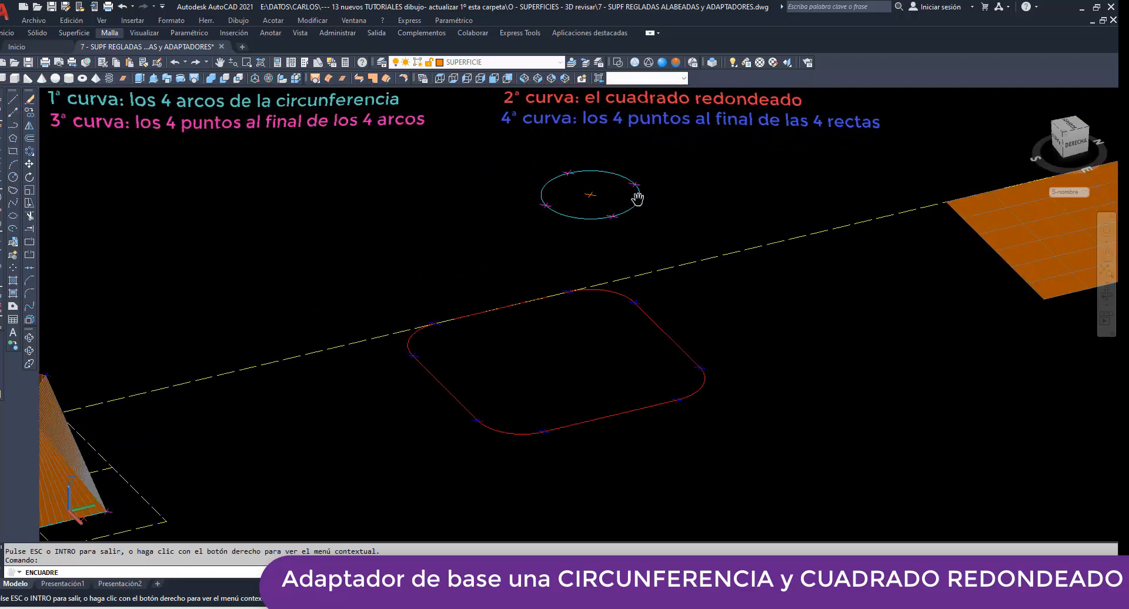
pyautogui.rightClick(463, 149)
pyautogui.click(470, 156)
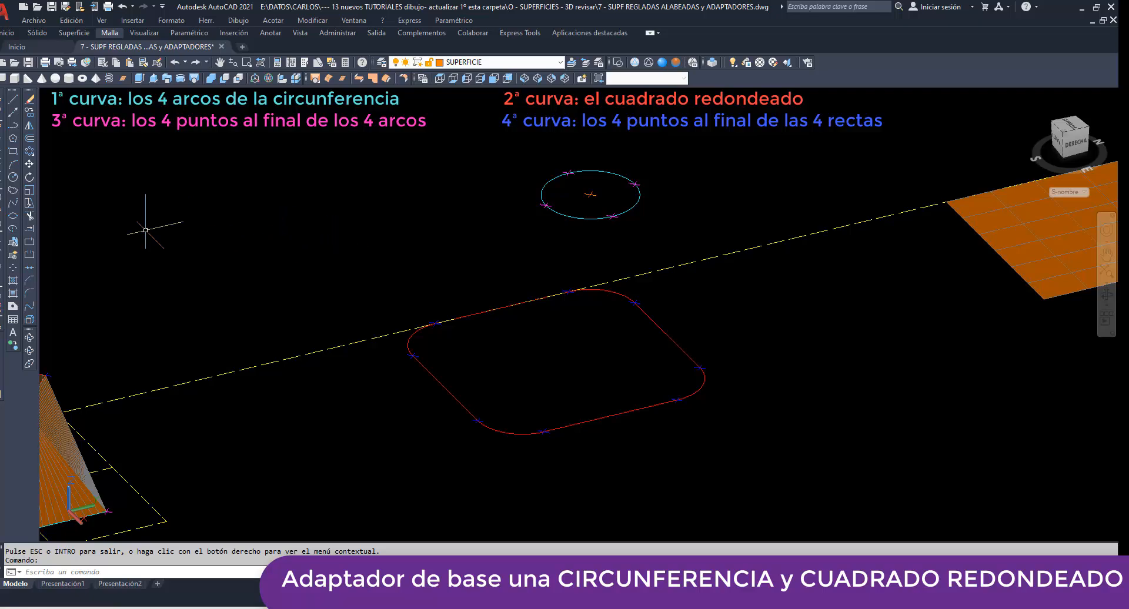
pyautogui.press('Escape')
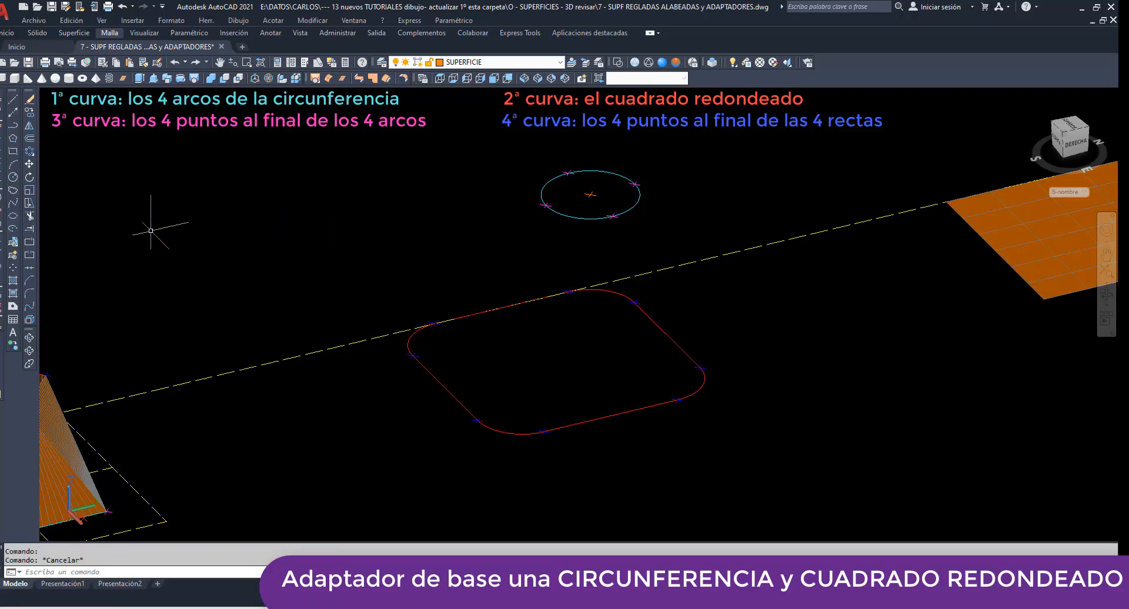
# - Create ruled surfaces (SUPREGLA) from the circle's left magenta point to the left straight side, and from the front rounded corner to the circle's front quarter arc
pyautogui.write('SUPREGLA')
pyautogui.press('Return')
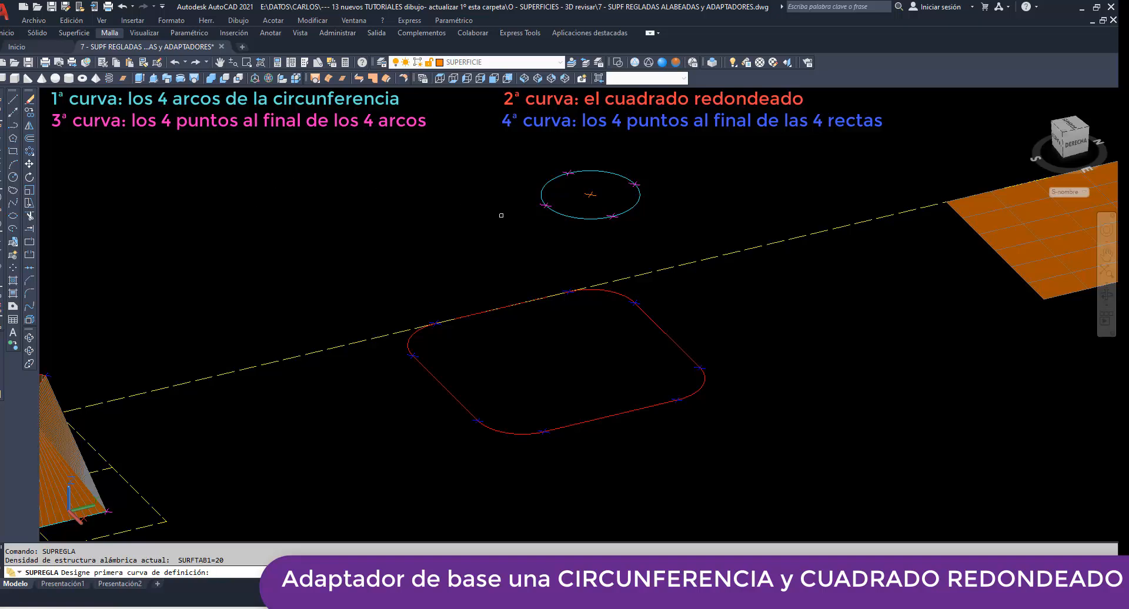
pyautogui.click(543, 204)
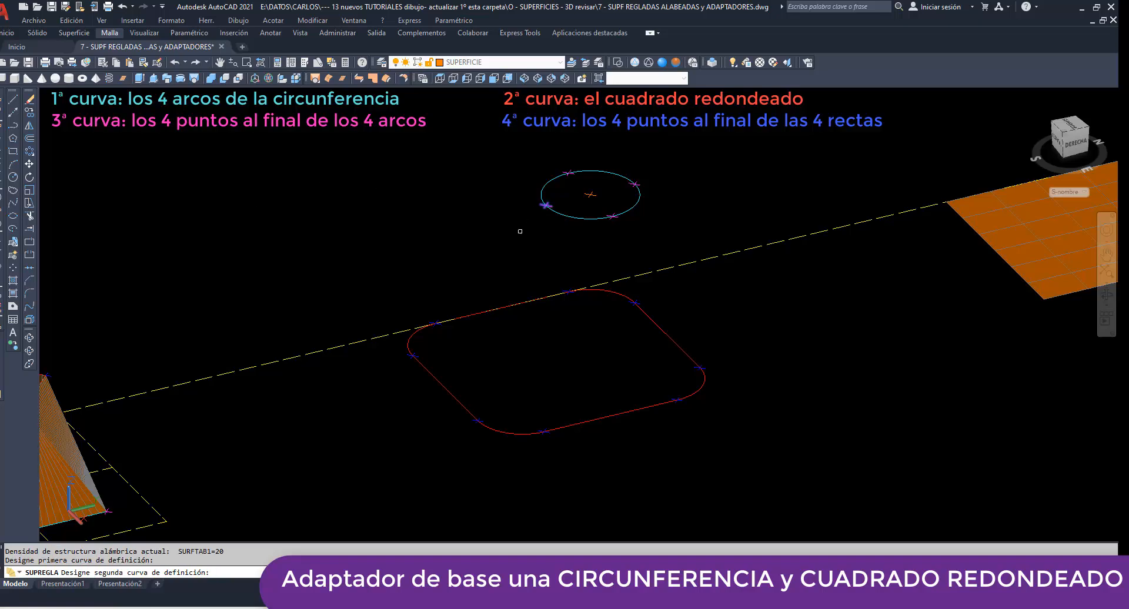
pyautogui.click(439, 385)
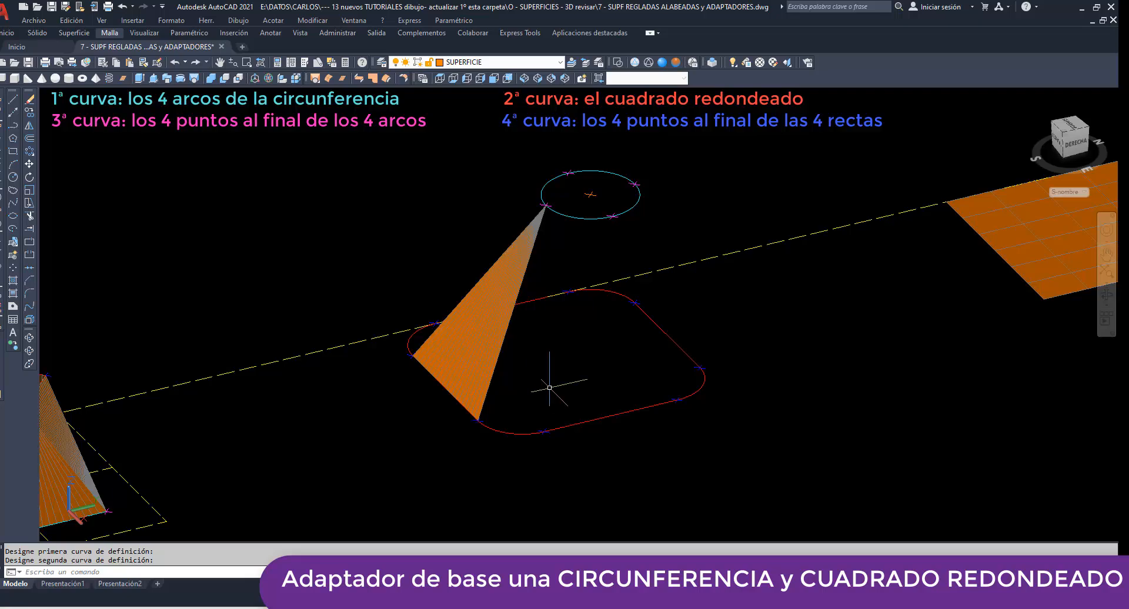
pyautogui.press('Return')
pyautogui.click(504, 432)
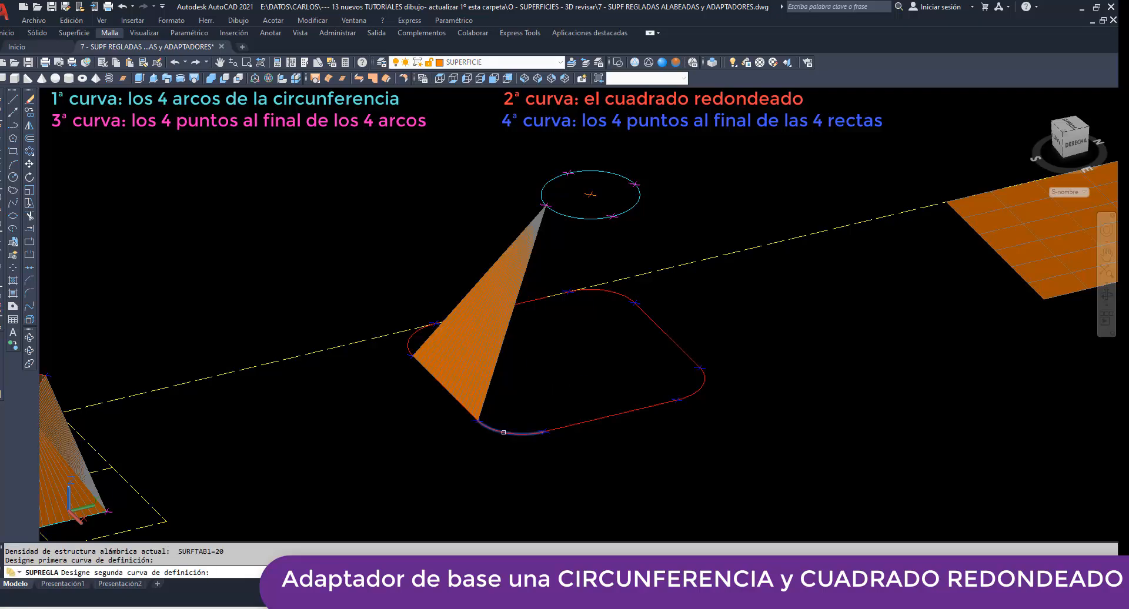
pyautogui.click(566, 217)
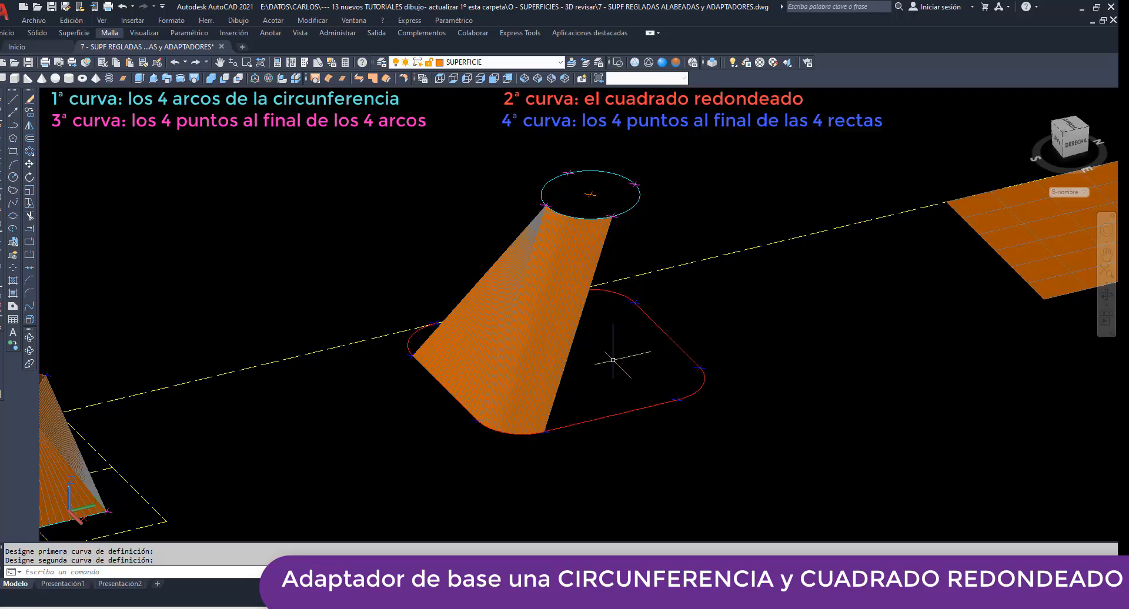
# - Create a ruled surface from the circle's front magenta point to the front-right straight side of the rounded square
pyautogui.press('Return')
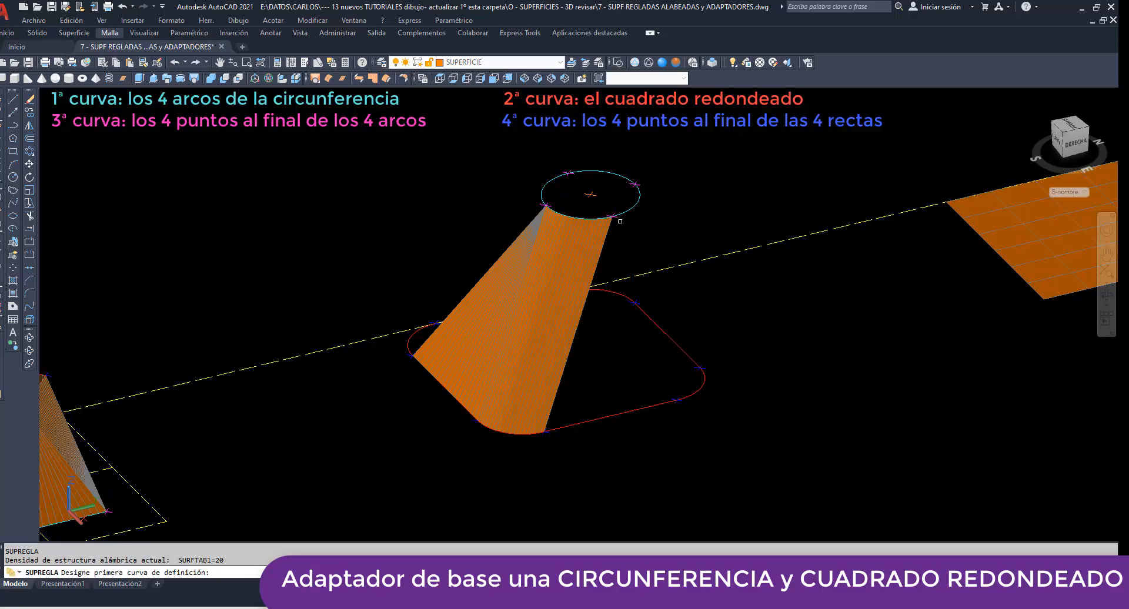
pyautogui.click(615, 217)
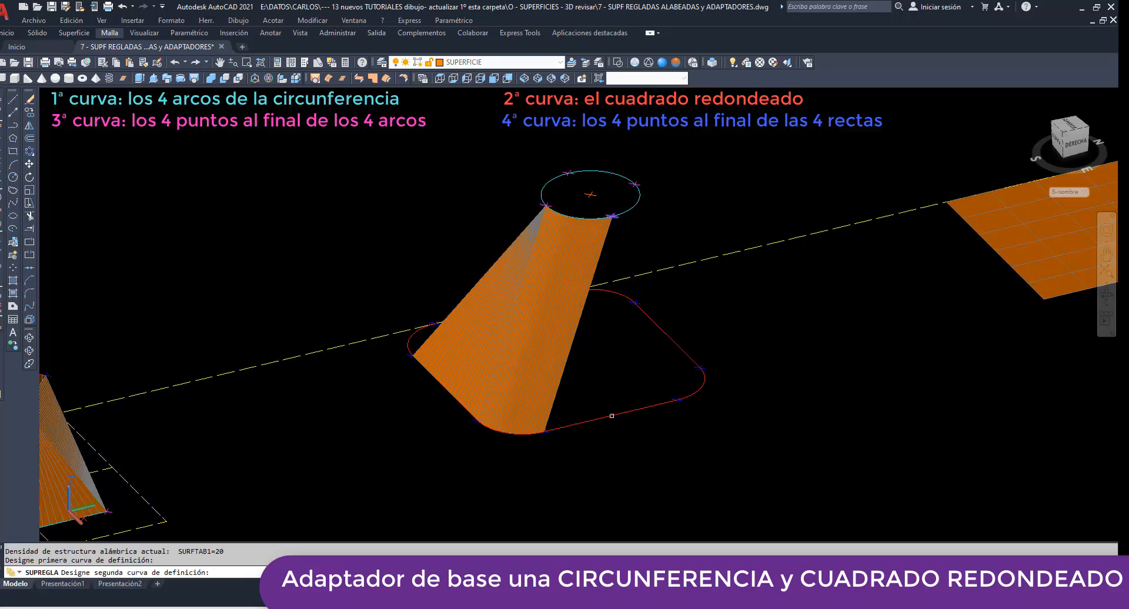
pyautogui.click(608, 417)
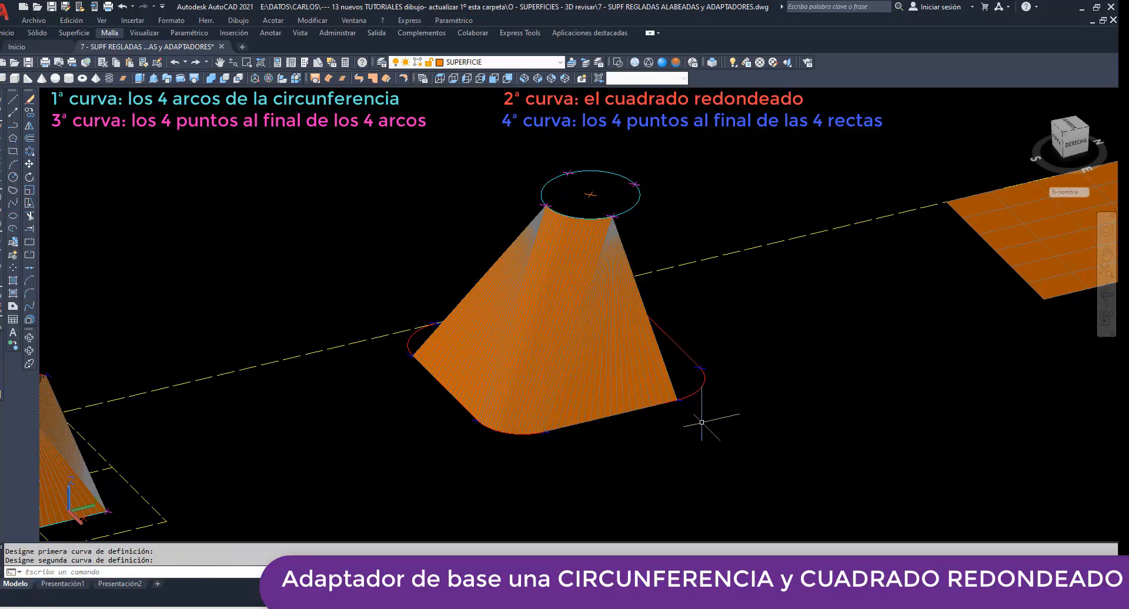
# - Create a ruled surface from the base's right rounded corner to the facing quarter arc of the circle
pyautogui.press('Return')
pyautogui.click(696, 392)
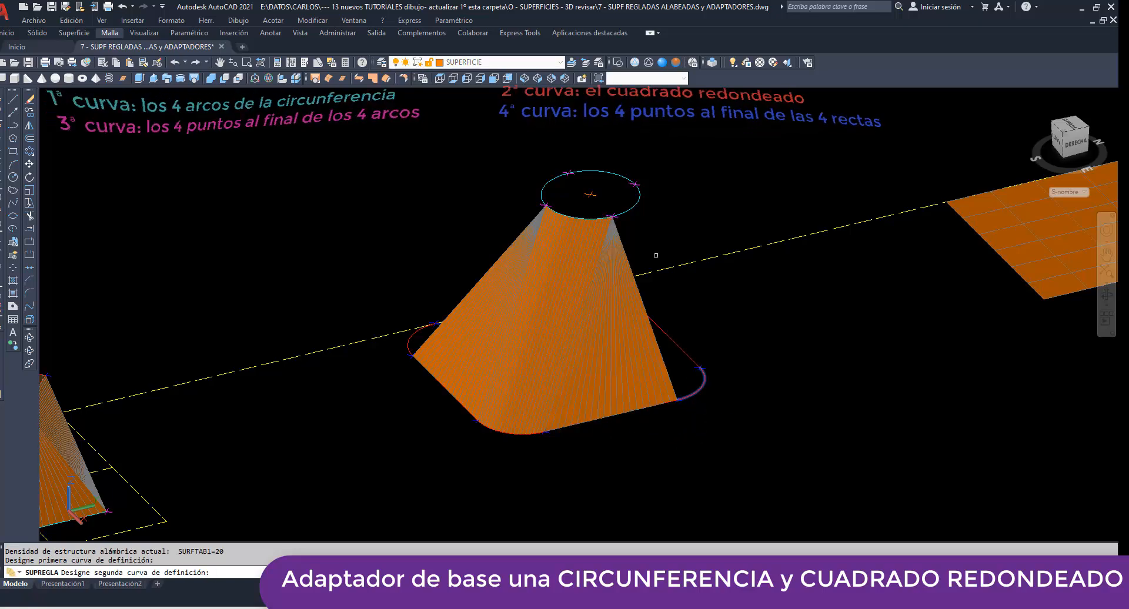
pyautogui.click(632, 211)
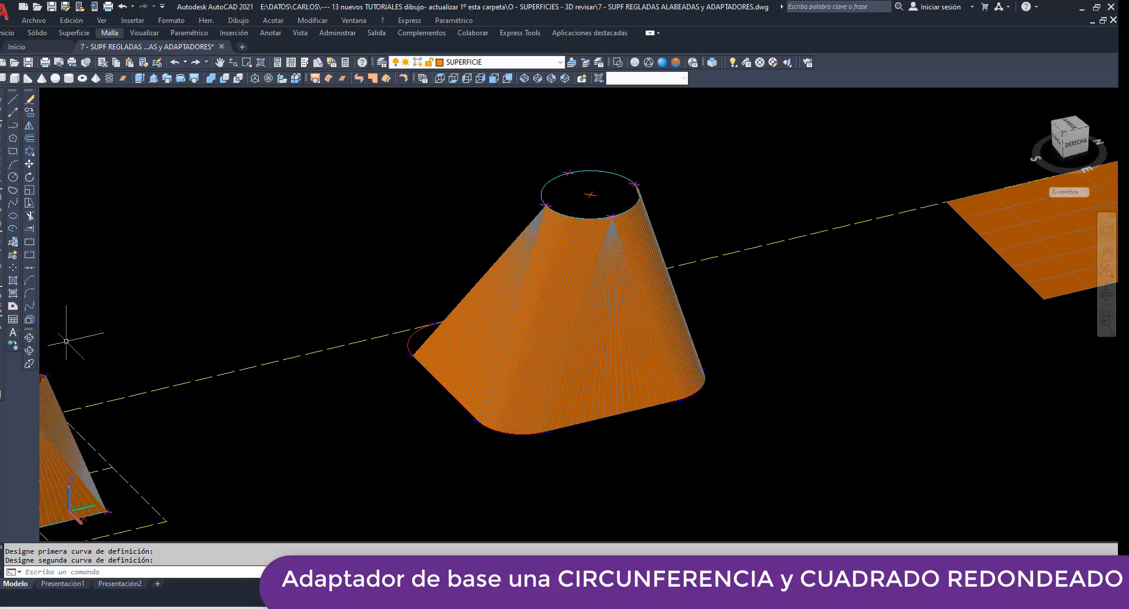
# - On the adapter's open far side, create a ruled surface (SUPREGLA) from the circle's front-left quarter arc to the nearest rounded corner
pyautogui.click(29, 338)
pyautogui.moveTo(128, 334); pyautogui.dragTo(492, 353)
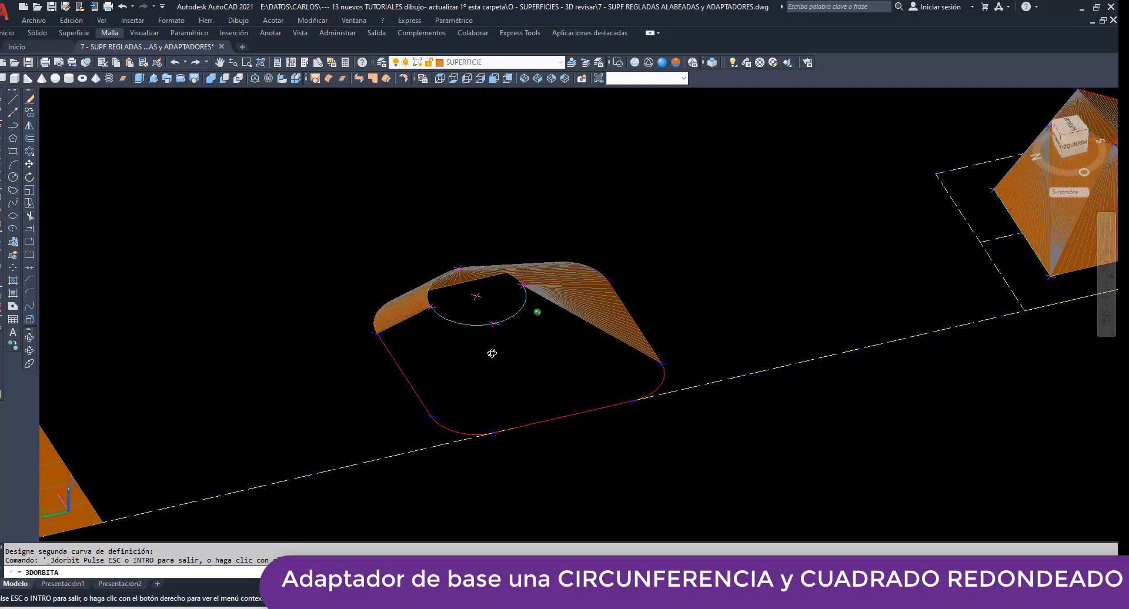
pyautogui.rightClick(310, 212)
pyautogui.click(327, 219)
pyautogui.write('S')
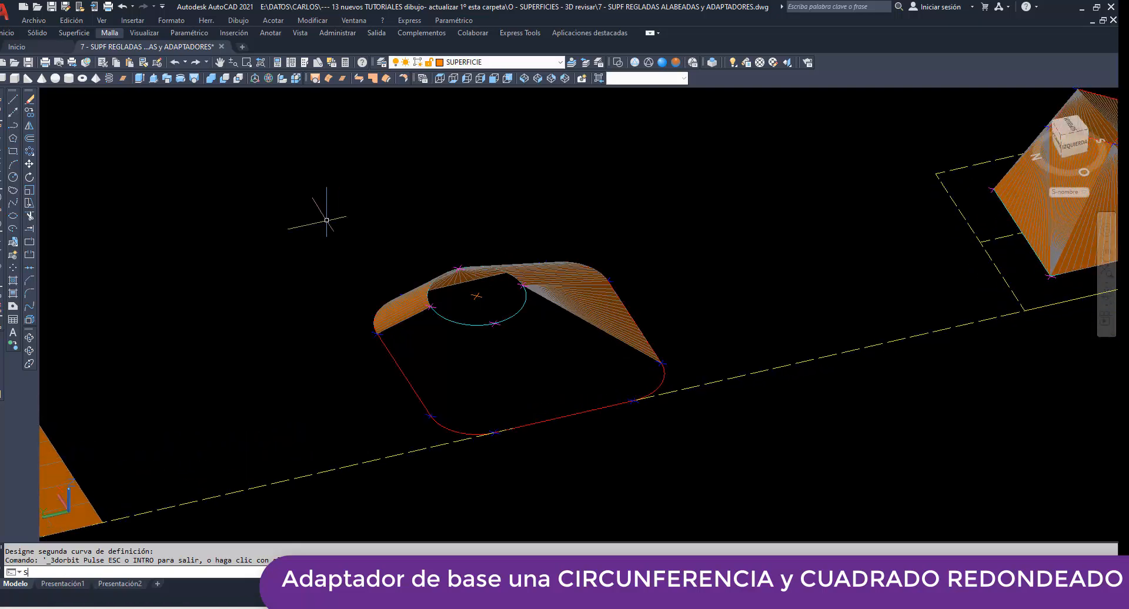
pyautogui.write('UPREGLA')
pyautogui.press('Return')
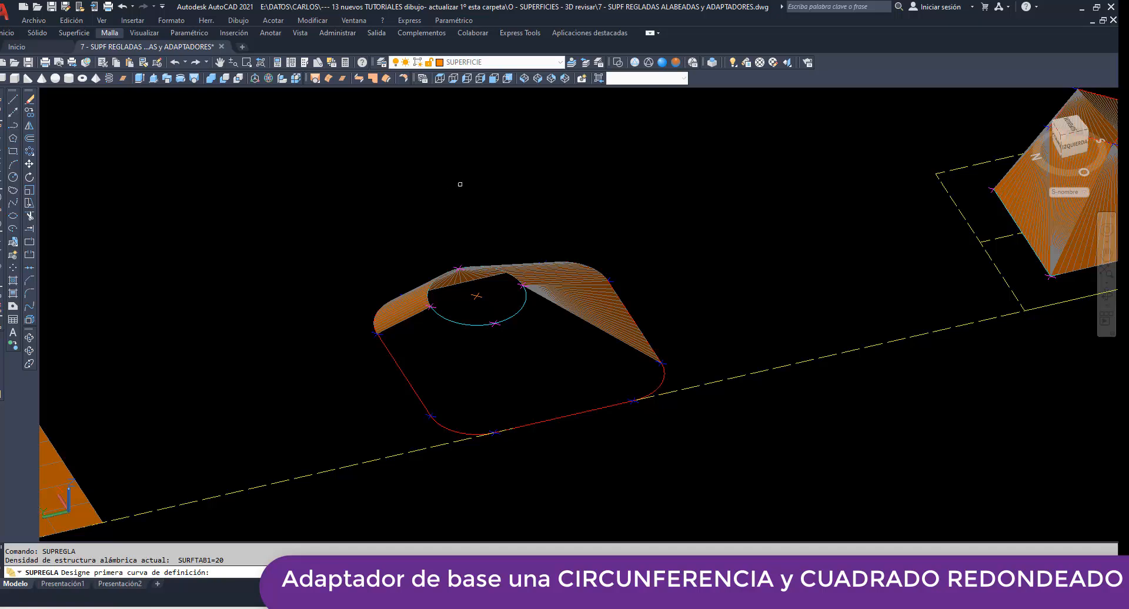
pyautogui.click(451, 321)
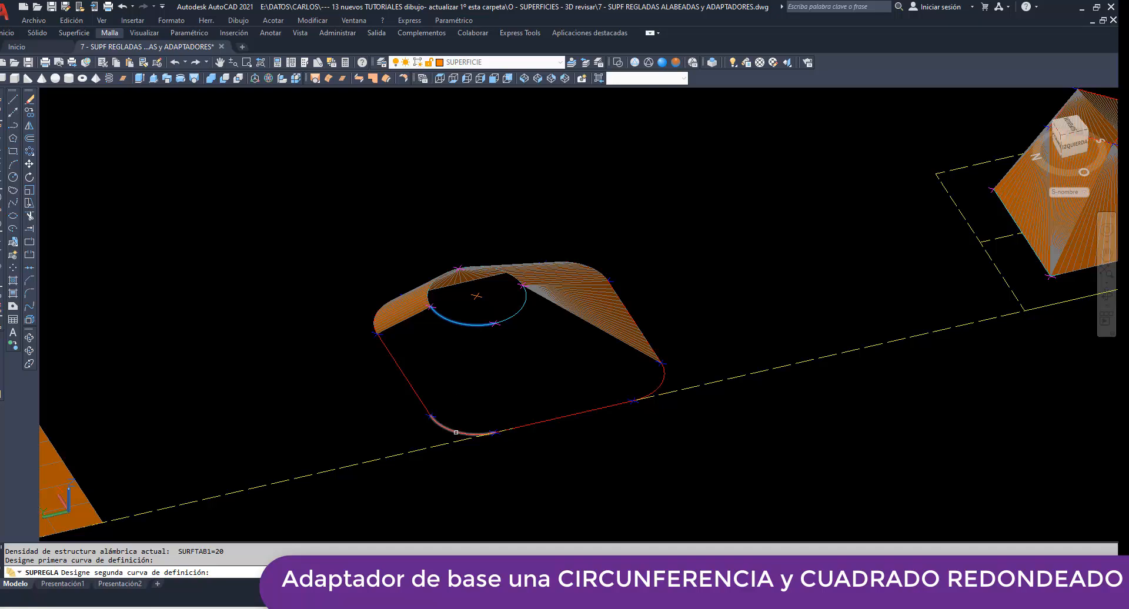
pyautogui.click(458, 426)
# - Create ruled surfaces from the circle's left magenta point to the left straight side and from its front magenta point to the front straight side
pyautogui.press('Return')
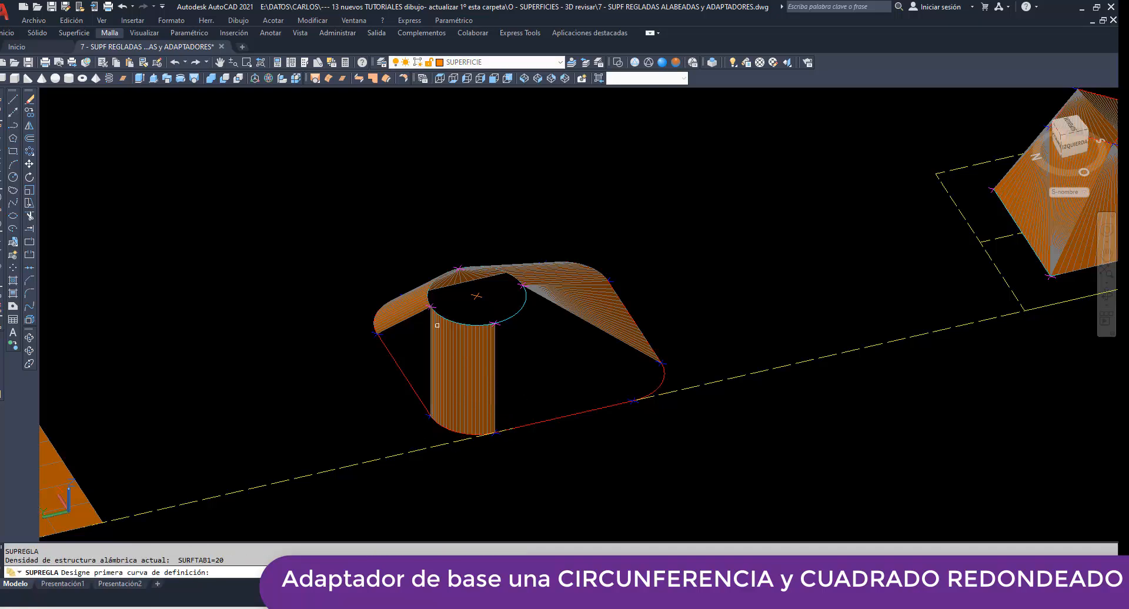
pyautogui.click(435, 306)
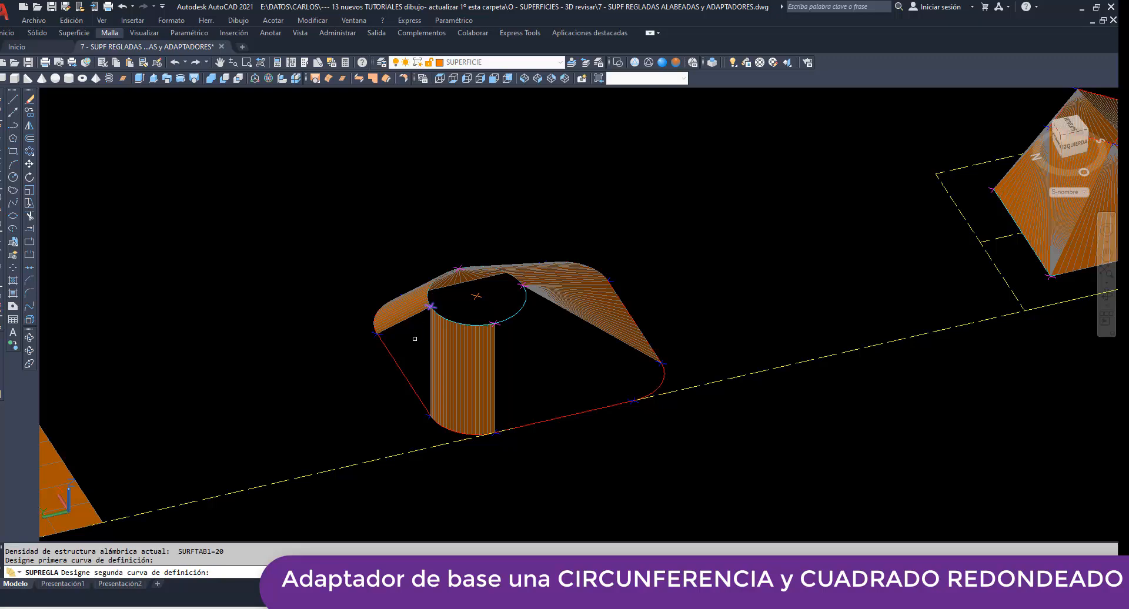
pyautogui.click(403, 370)
pyautogui.press('Return')
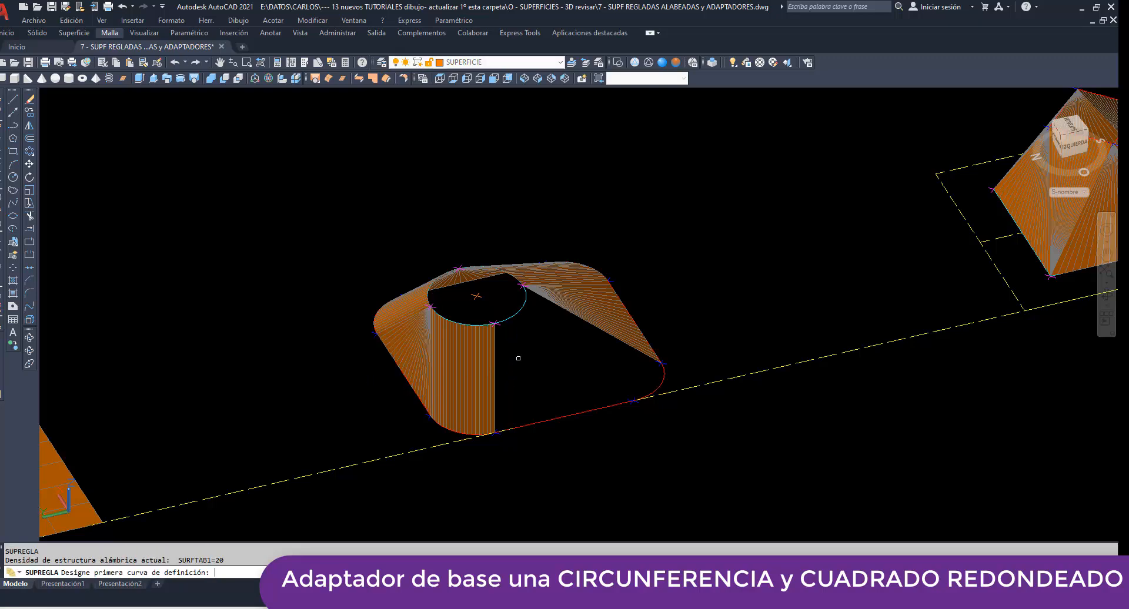
pyautogui.click(496, 323)
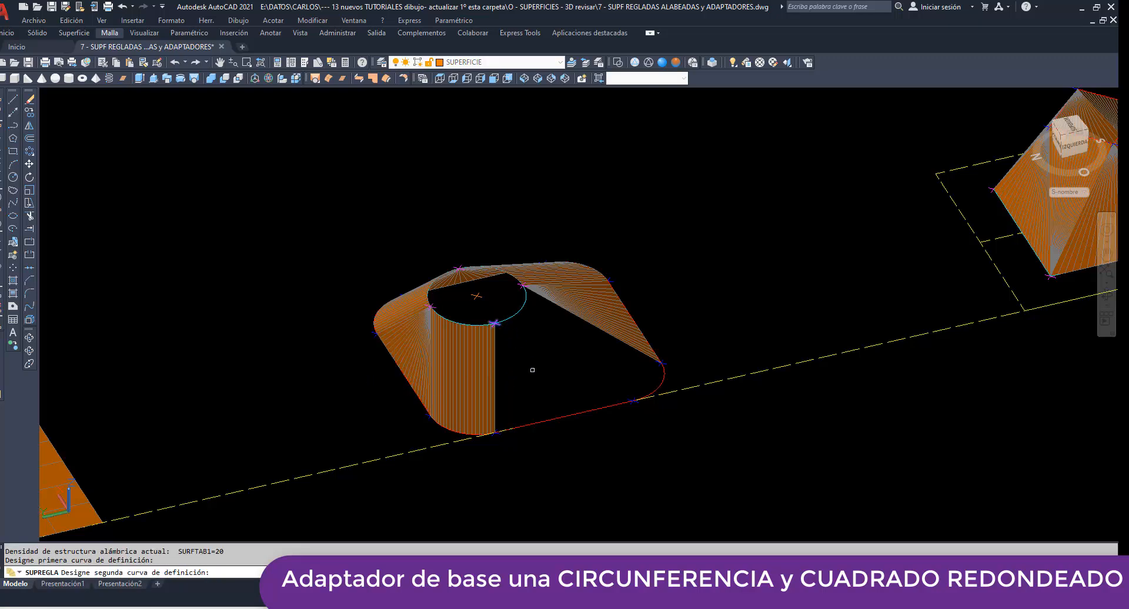
pyautogui.click(539, 418)
# - Close the adapter with a ruled surface from the circle's last free quarter arc to the remaining rounded corner
pyautogui.press('Return')
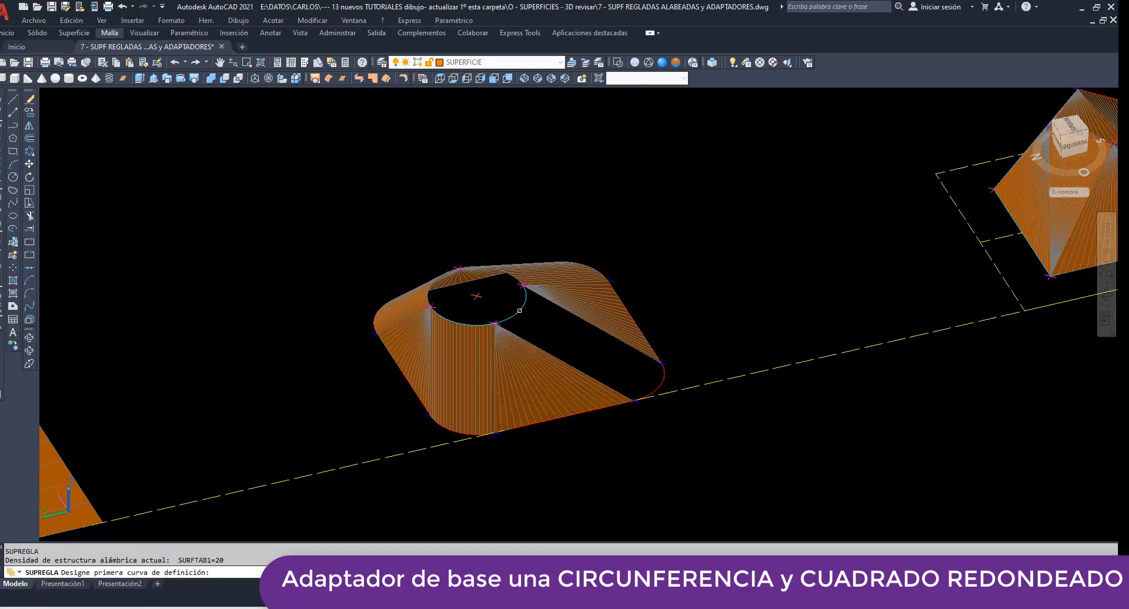
pyautogui.click(518, 311)
pyautogui.click(657, 388)
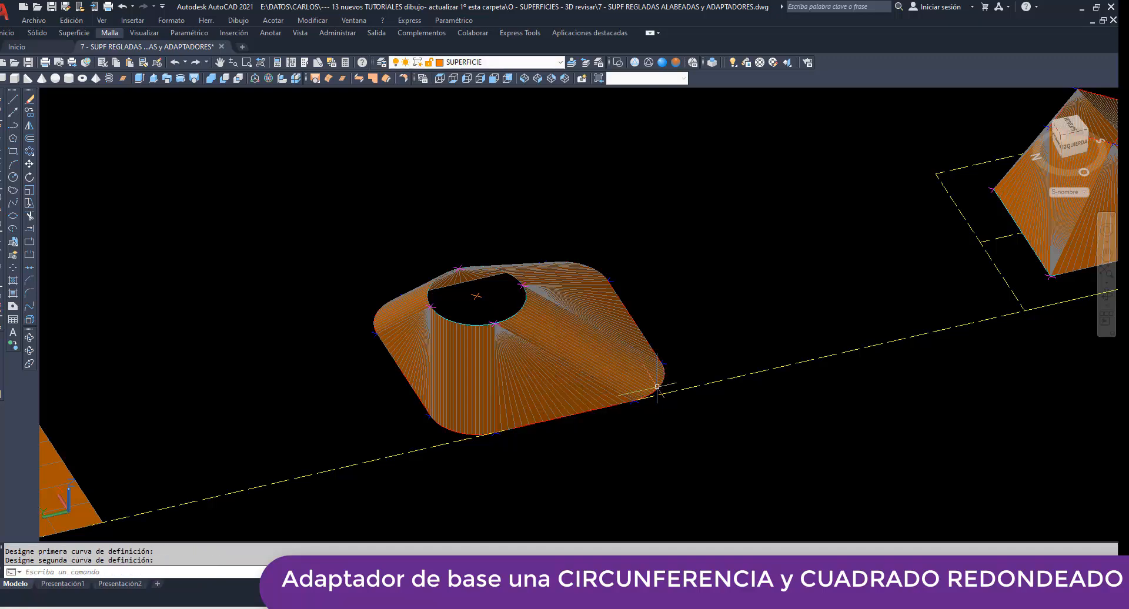
pyautogui.press('Return')
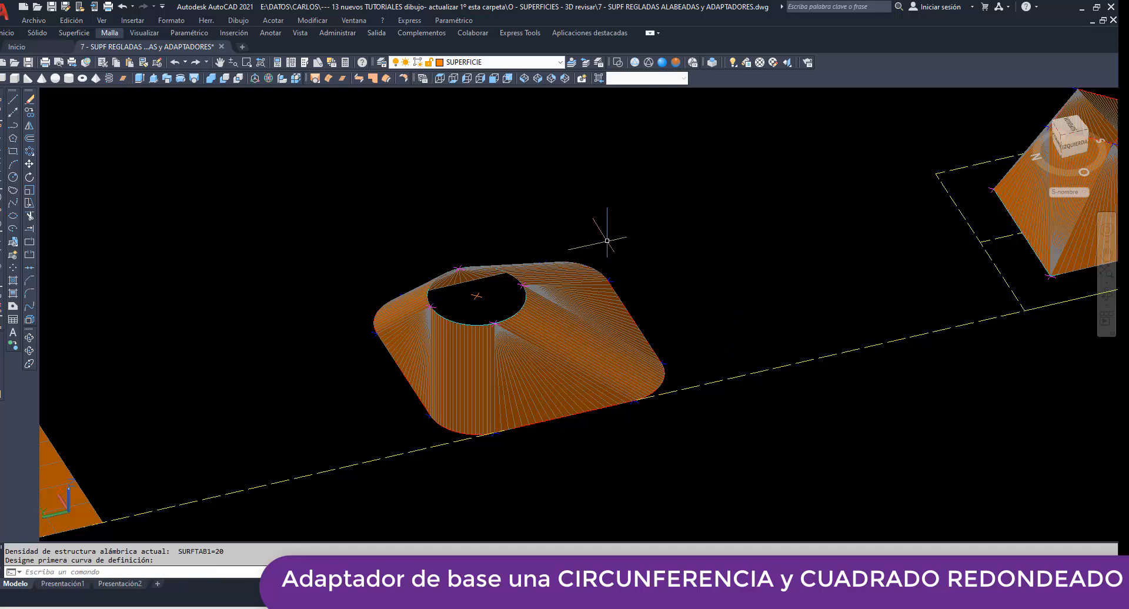
# - Examine the completed circle-to-rounded-square adapter from several angles and bring the flat gridded mesh into view
pyautogui.click(28, 339)
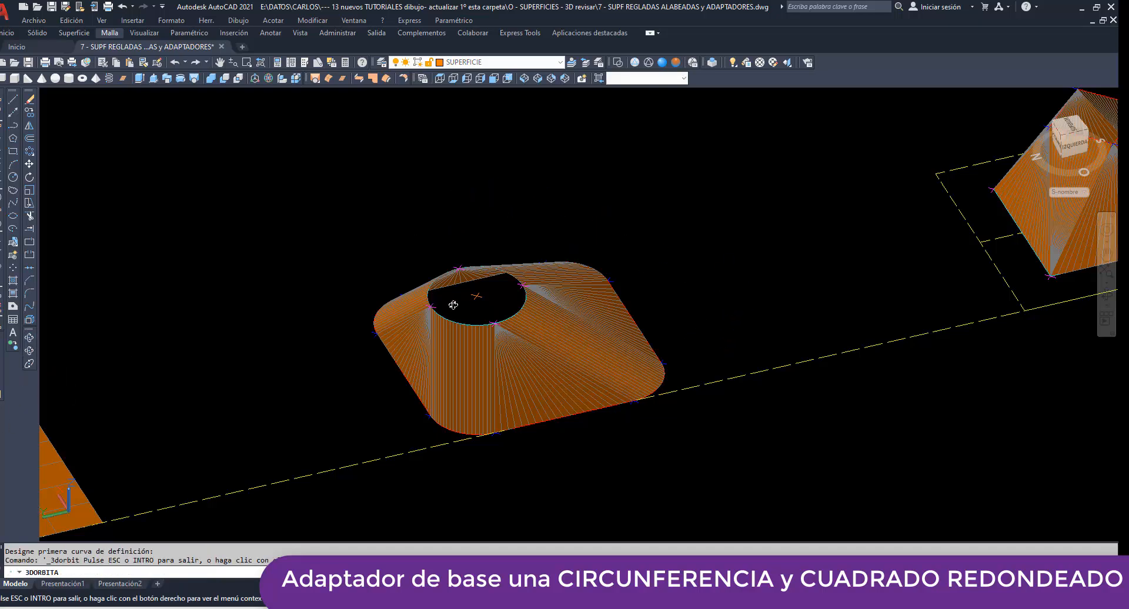
pyautogui.moveTo(516, 301); pyautogui.dragTo(479, 356)
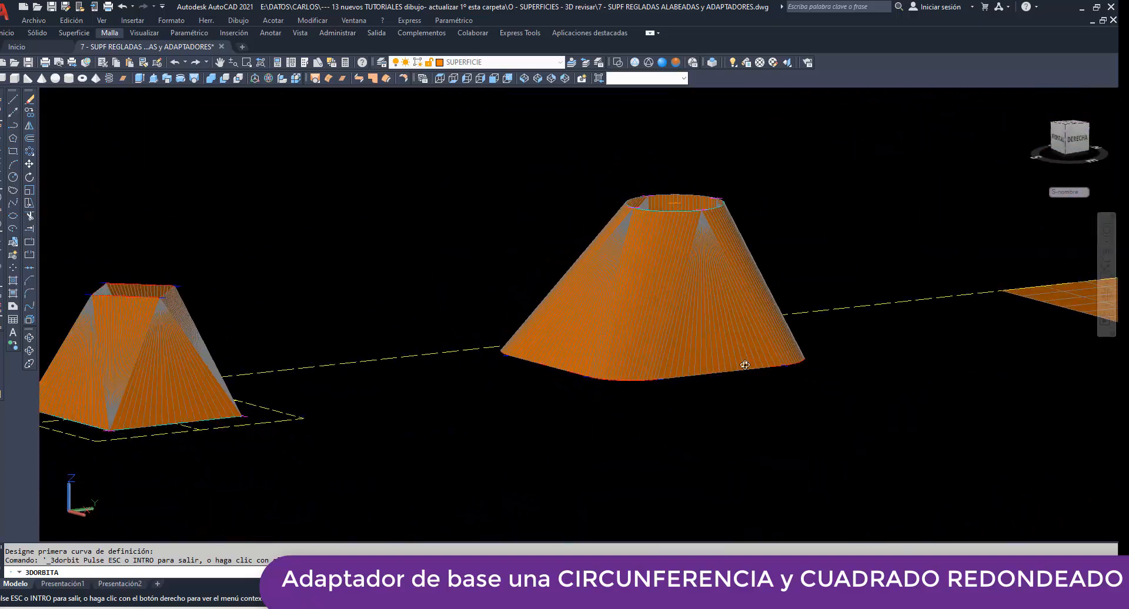
pyautogui.moveTo(745, 365); pyautogui.dragTo(748, 395)
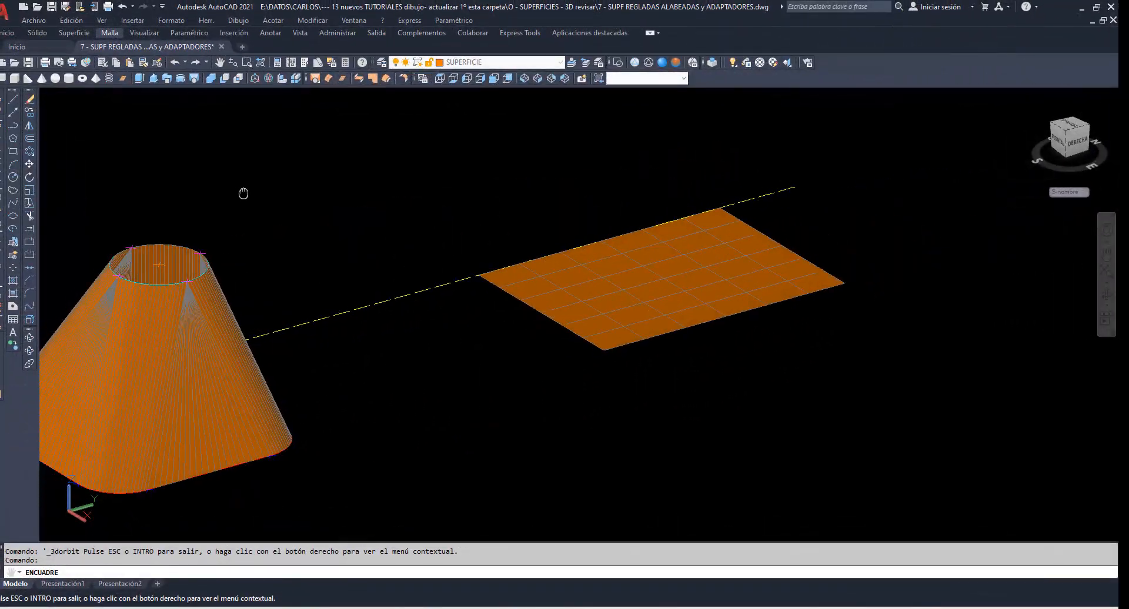
pyautogui.moveTo(242, 192); pyautogui.dragTo(272, 188)
pyautogui.rightClick(272, 188)
pyautogui.click(283, 192)
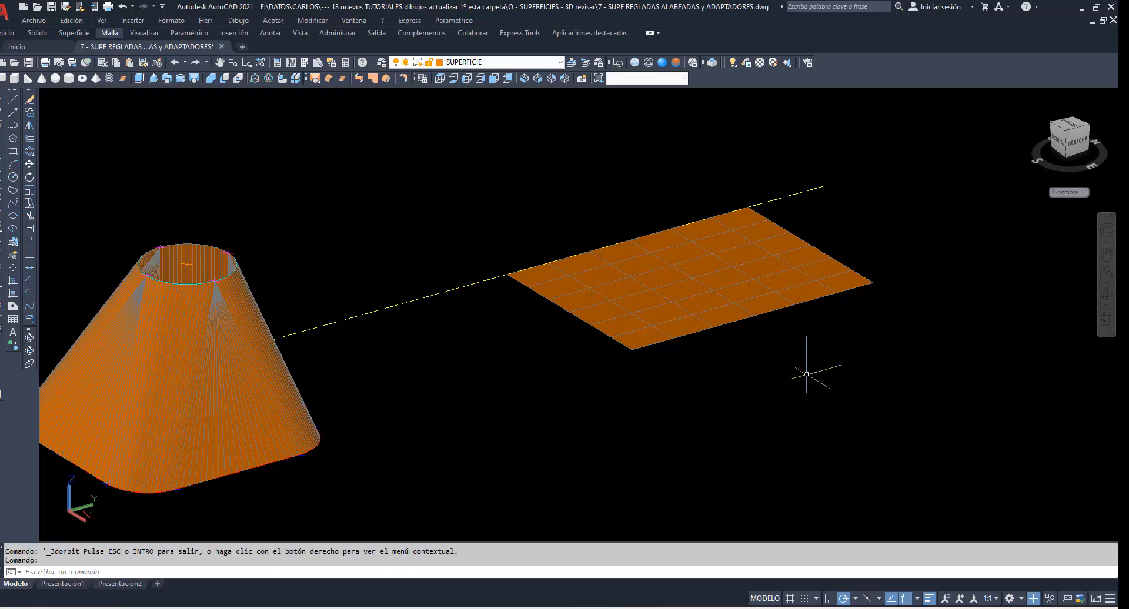
# - Select the flat gridded mesh, stretch a back-edge vertex near its left corner up about 5.05, and raise a second-row vertex into a lower peak
pyautogui.click(1106, 254)
pyautogui.moveTo(721, 242); pyautogui.dragTo(618, 316)
pyautogui.scroll(2, 618, 317)
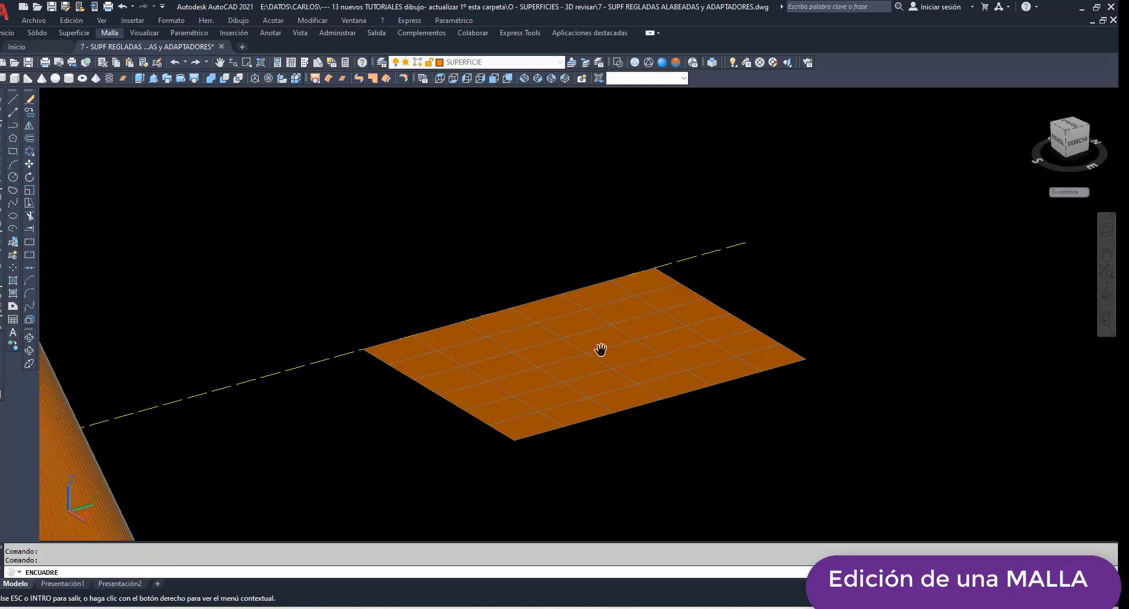
pyautogui.rightClick(552, 234)
pyautogui.click(577, 242)
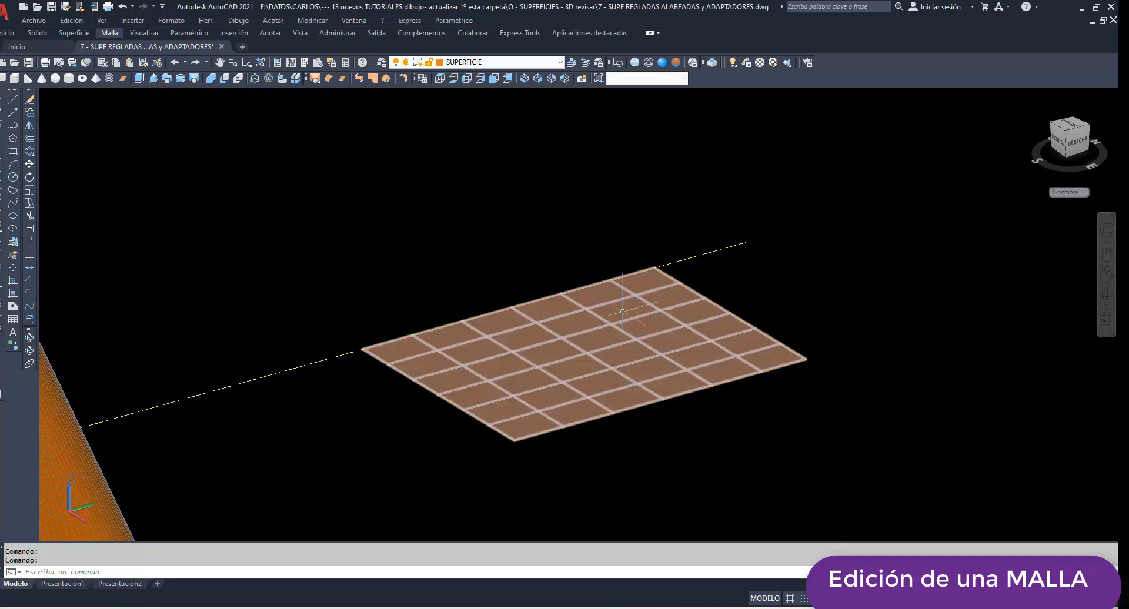
pyautogui.moveTo(622, 311)
pyautogui.click(594, 305)
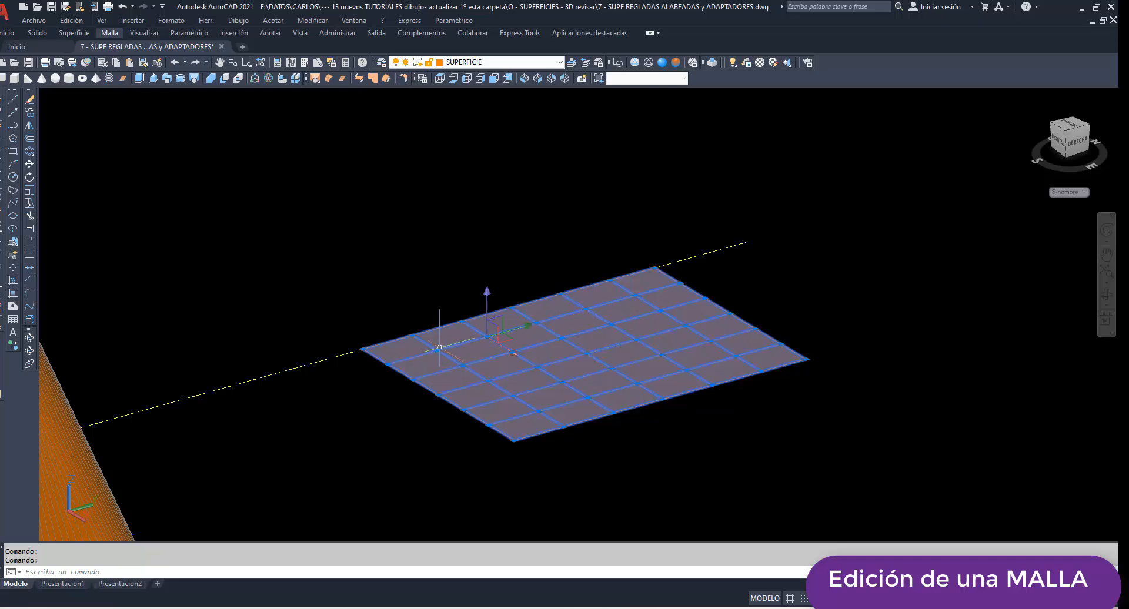
pyautogui.click(412, 334)
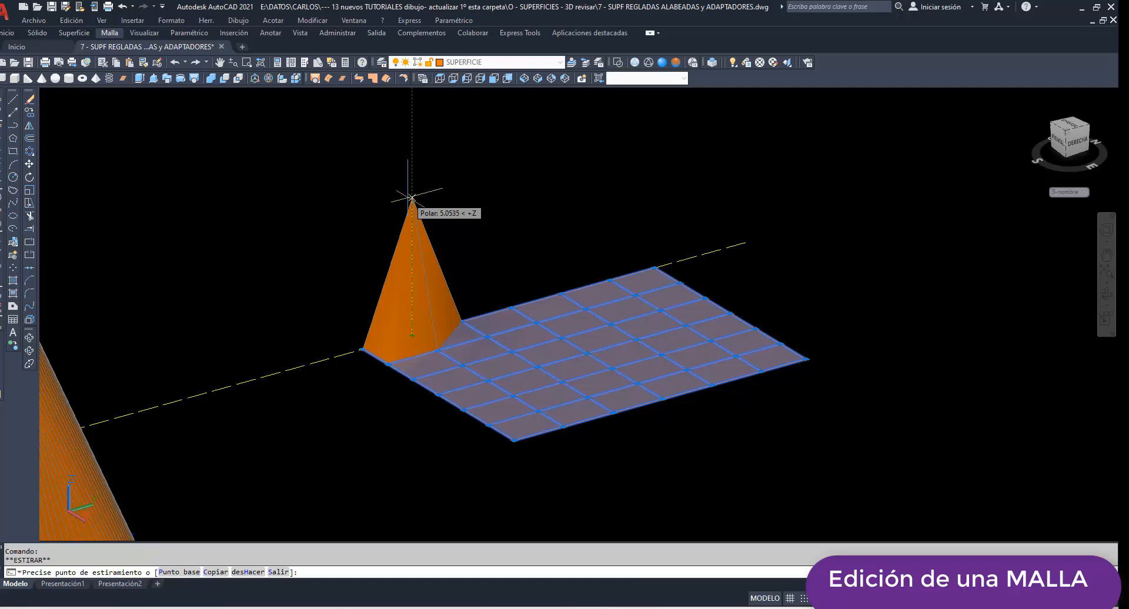
pyautogui.click(412, 197)
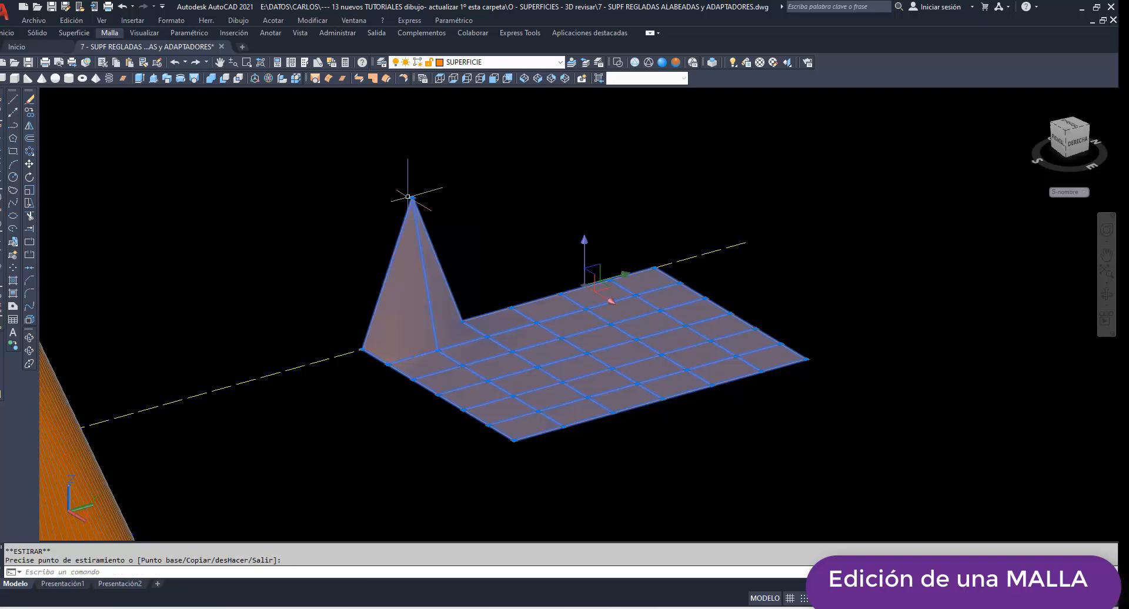
pyautogui.click(536, 323)
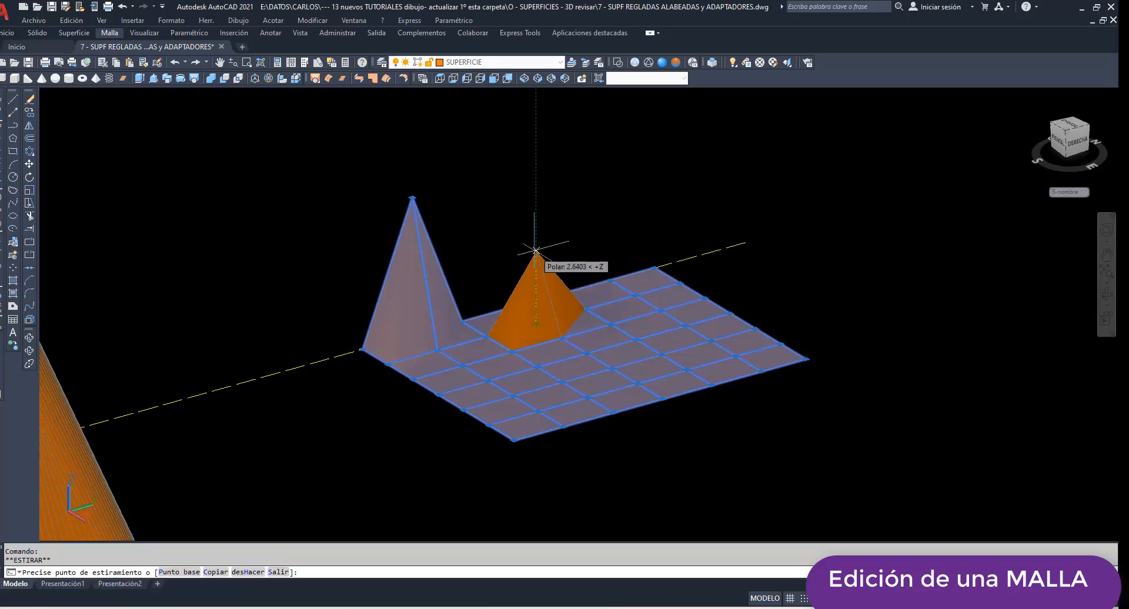
pyautogui.click(535, 244)
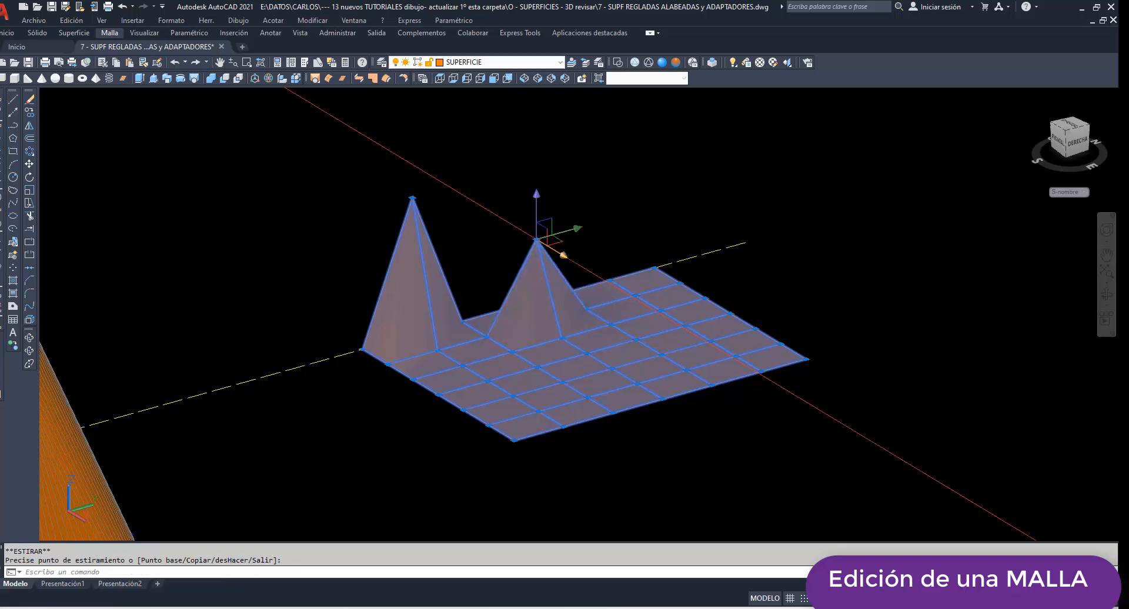
# - Stretch two interior mesh vertices vertically downward, one near the back-right side and one near the front-left side
pyautogui.click(660, 310)
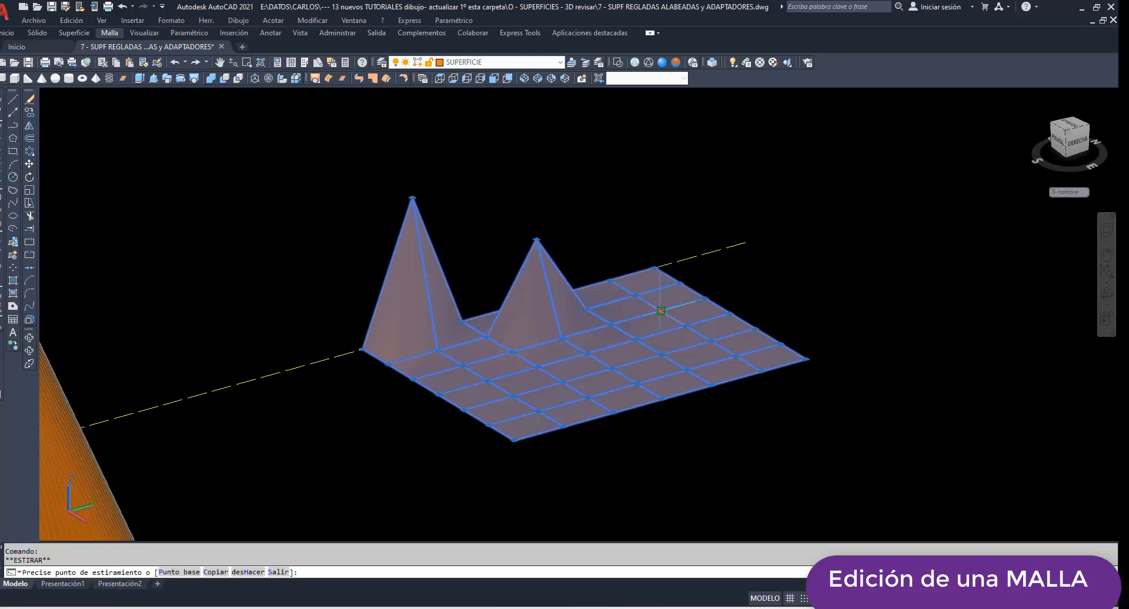
pyautogui.click(662, 463)
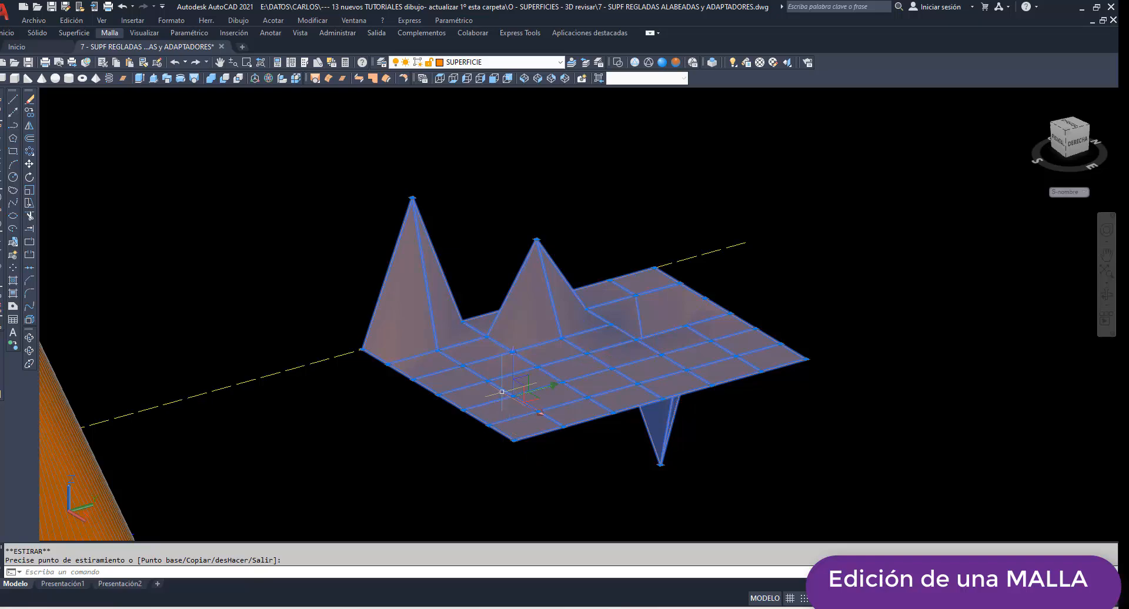
pyautogui.click(487, 380)
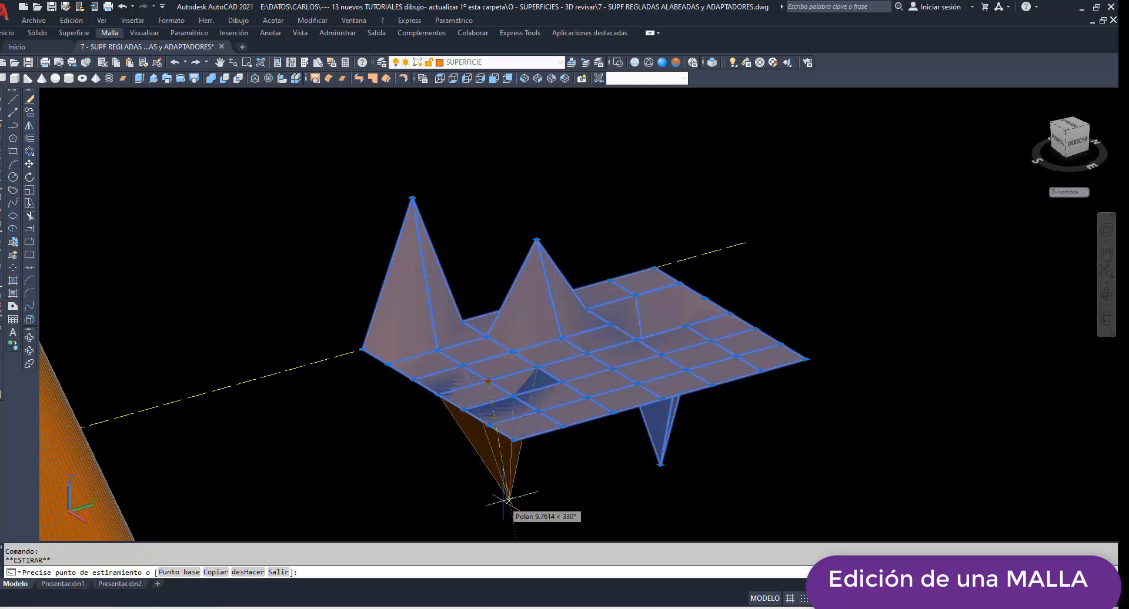
pyautogui.click(488, 503)
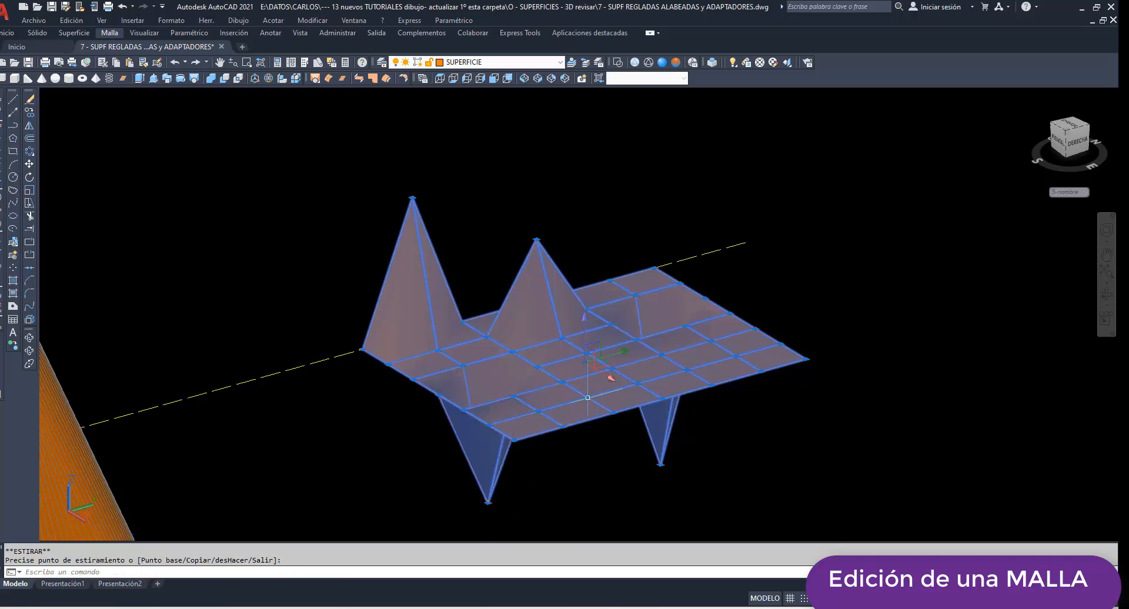
# - Stretch two interior vertices toward the mesh's front edge up about 4.80 and 4.83, raise the back corner about 2.13, and deselect the mesh
pyautogui.click(587, 395)
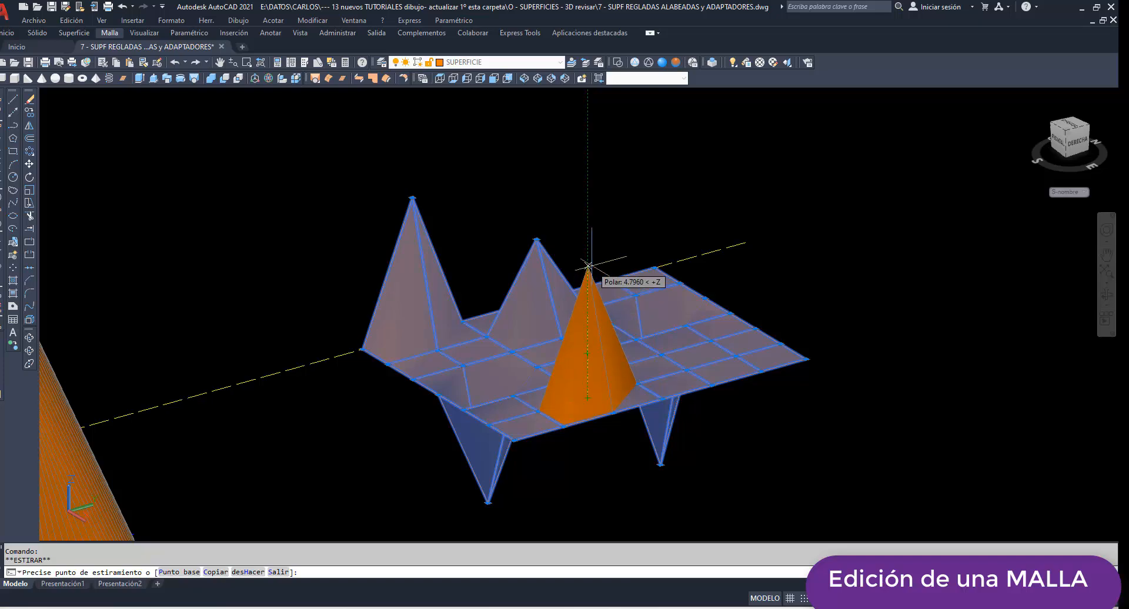
pyautogui.click(588, 266)
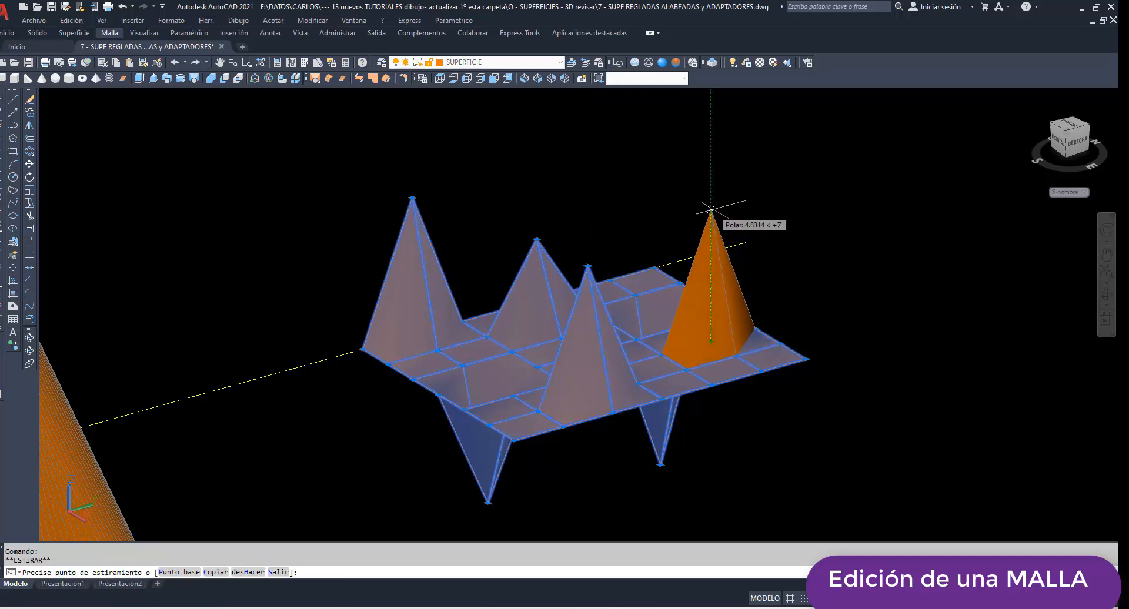
pyautogui.click(711, 209)
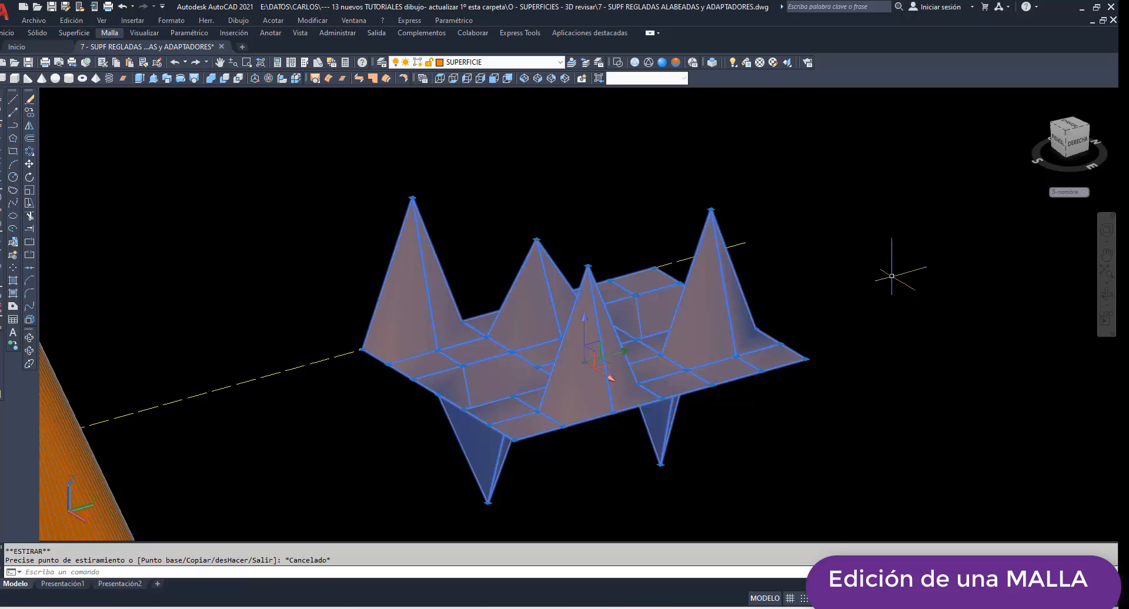
pyautogui.click(654, 267)
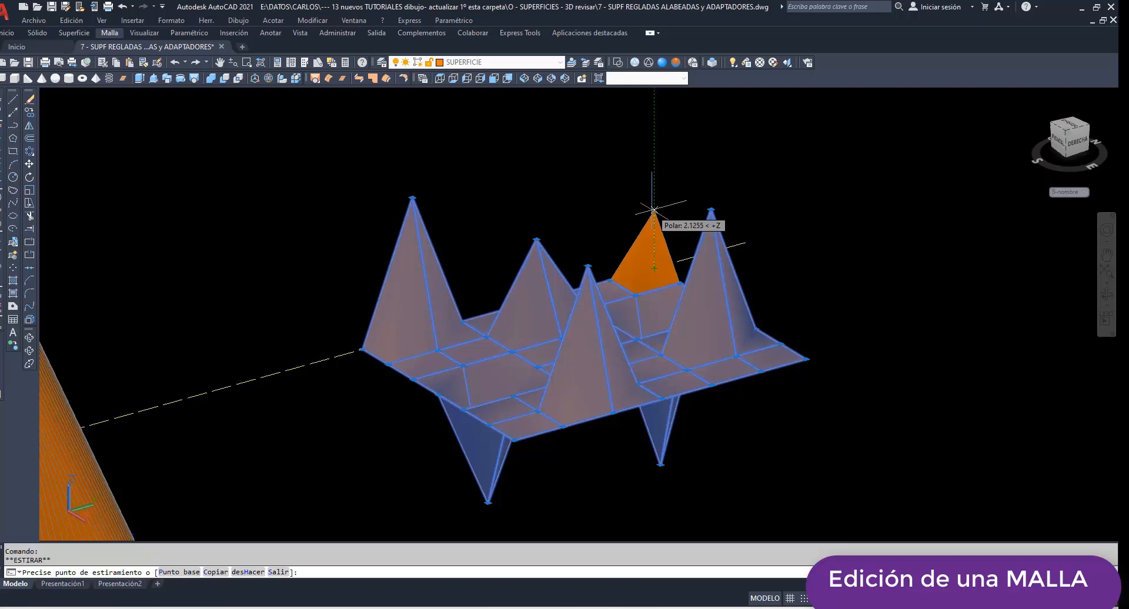
pyautogui.click(654, 210)
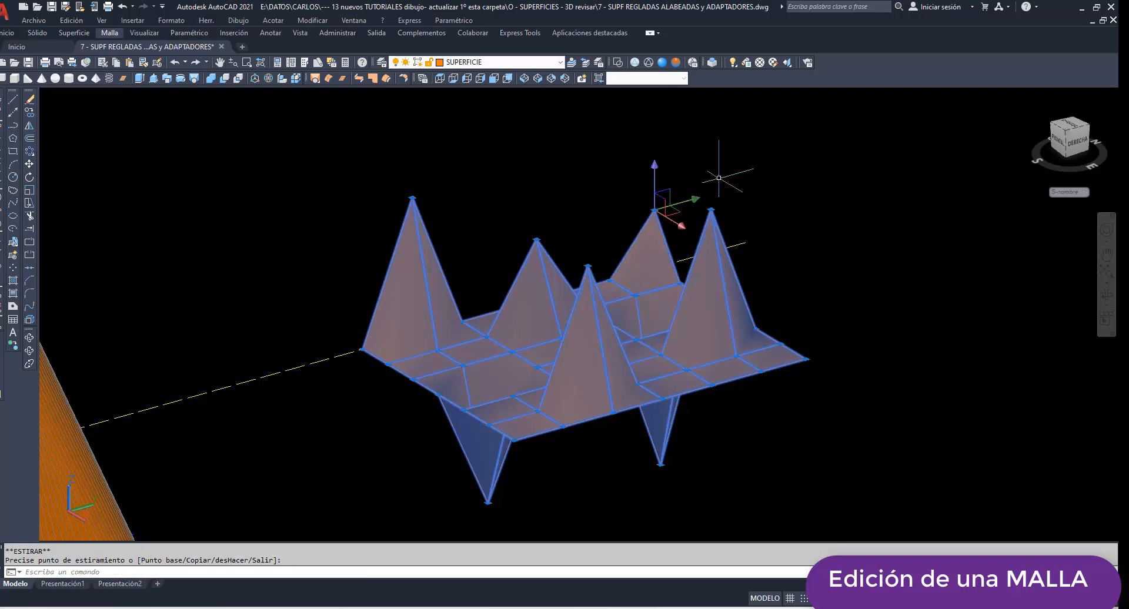
pyautogui.press('Escape')
# - Open the stretched mesh in EDITPOL, advance through its vertices with Editar vértices as far as vertex (2,1), and leave vertex editing
pyautogui.moveTo(798, 178); pyautogui.dragTo(796, 180, button='middle')
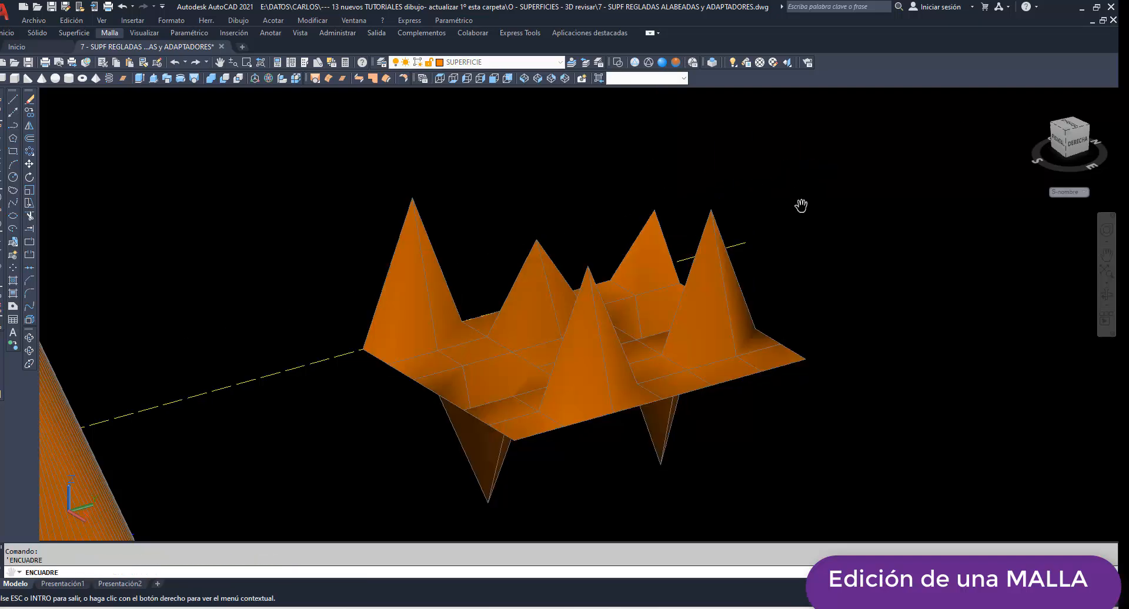
pyautogui.click(1106, 295)
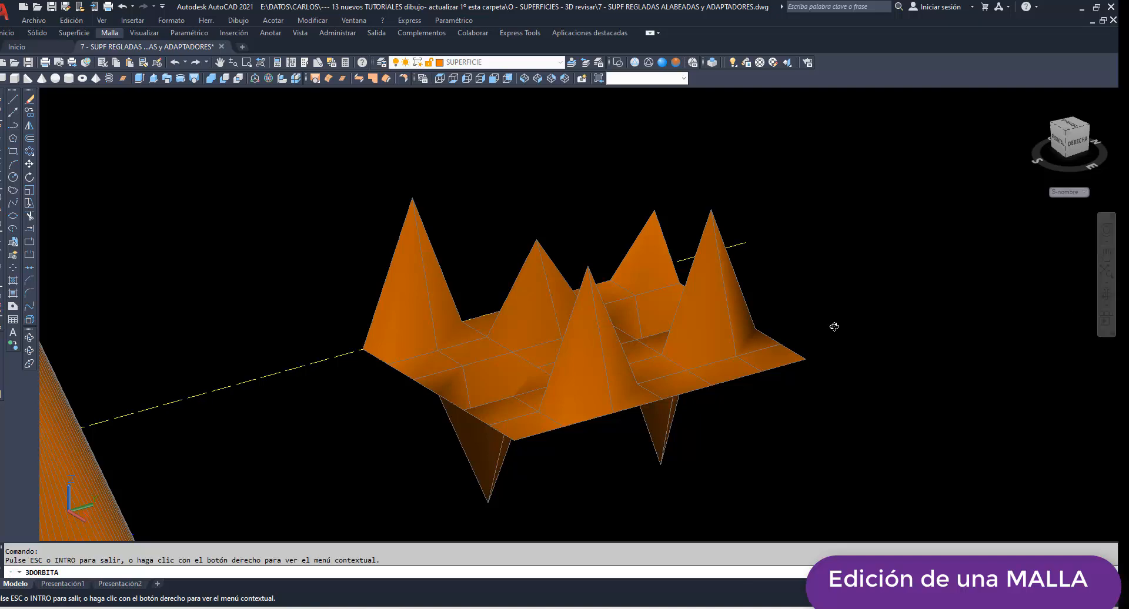
pyautogui.moveTo(484, 361); pyautogui.dragTo(540, 372)
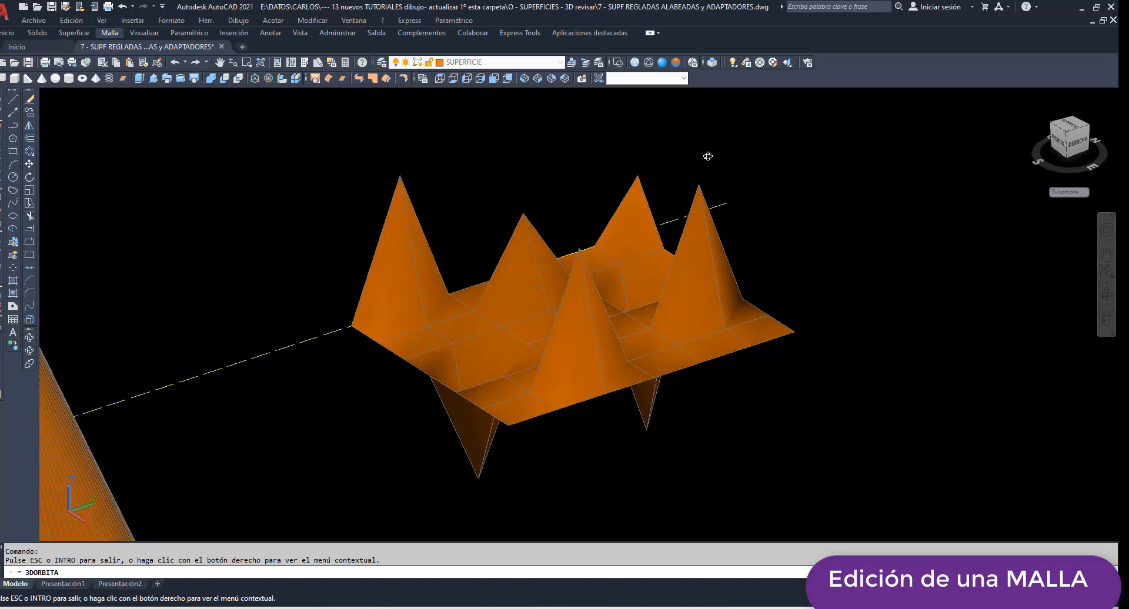
pyautogui.rightClick(704, 152)
pyautogui.click(730, 155)
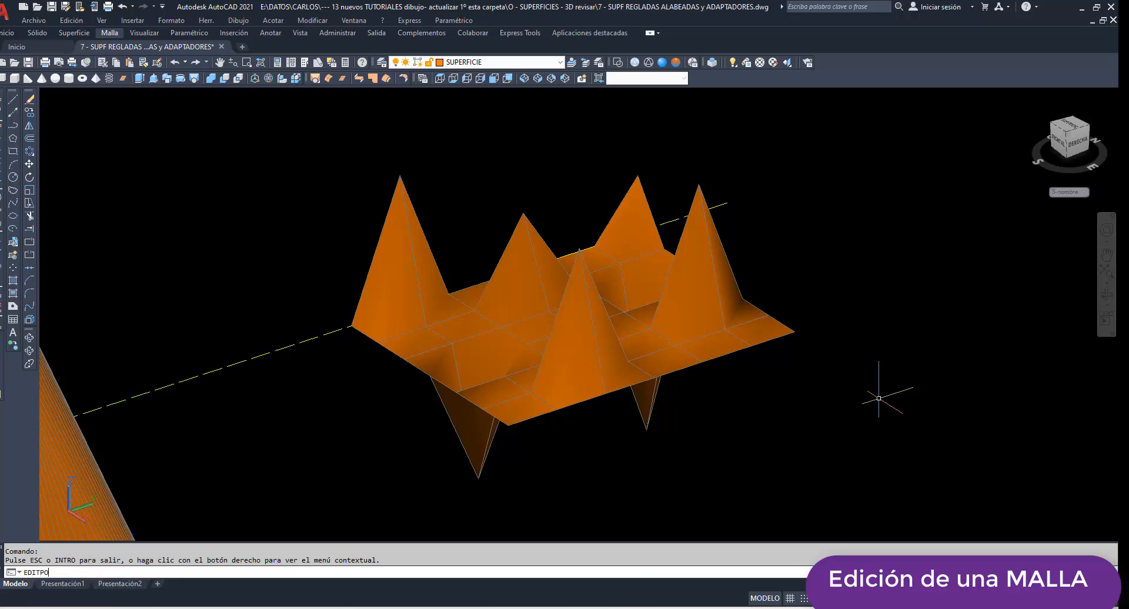
pyautogui.press('Return')
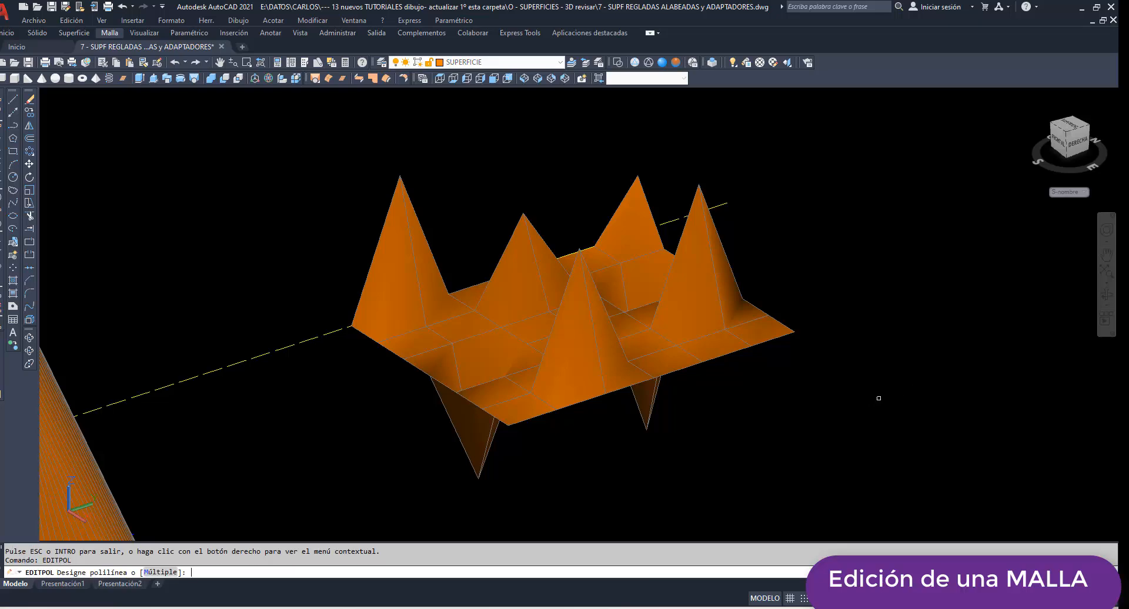
pyautogui.click(518, 330)
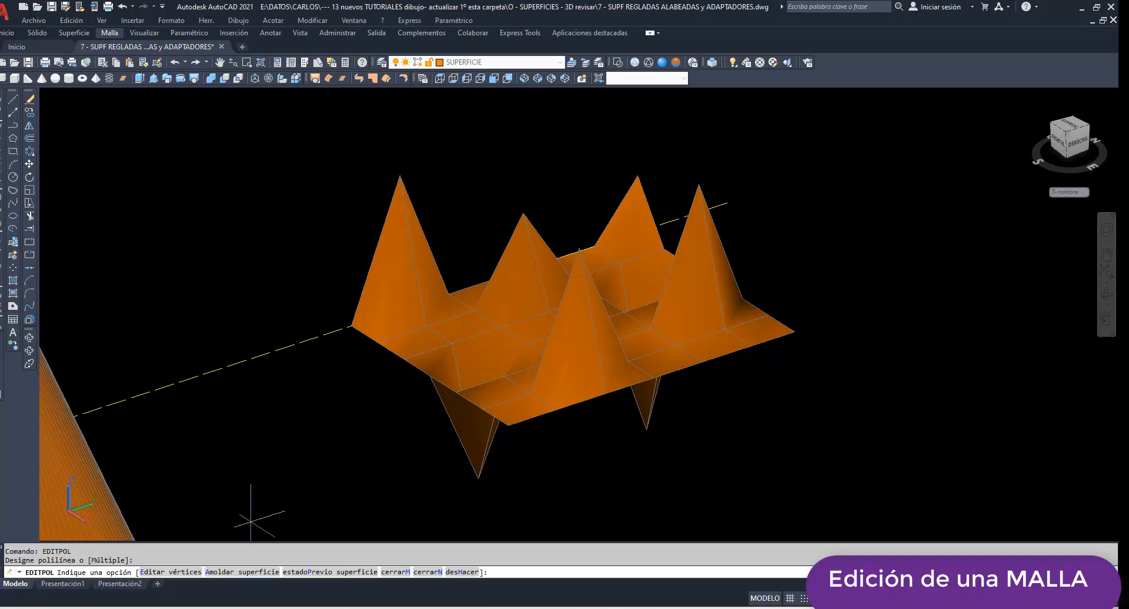
pyautogui.click(171, 573)
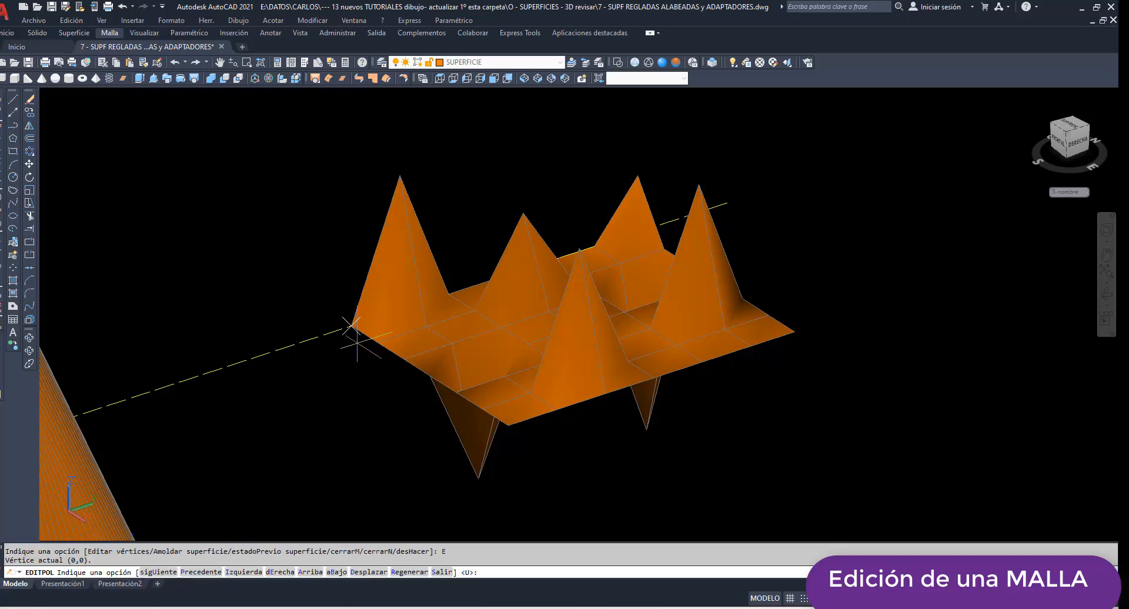
pyautogui.press('Return')
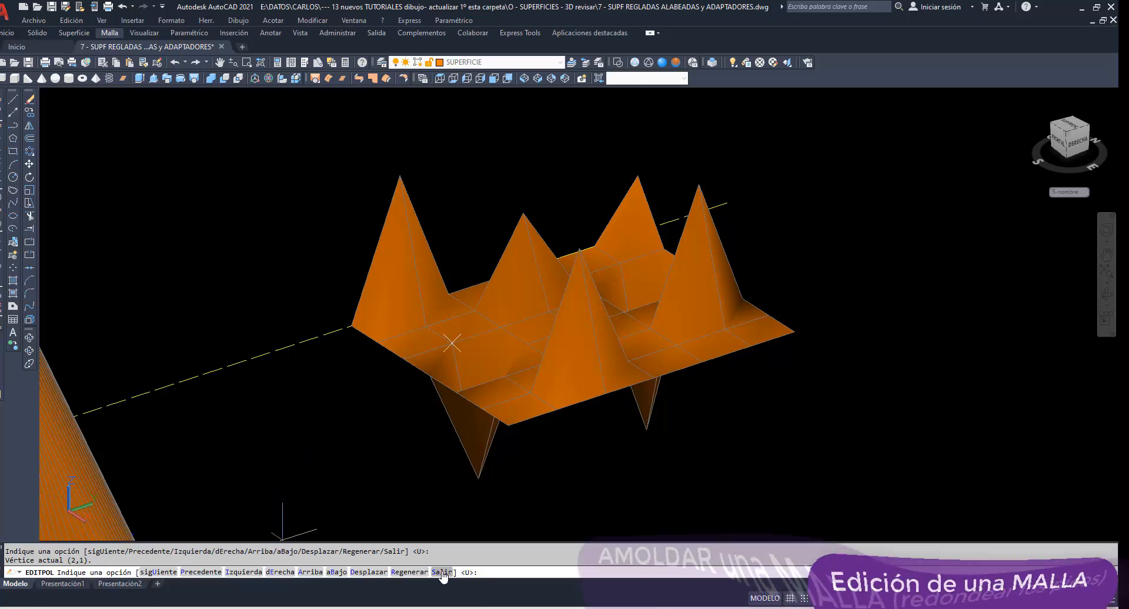
pyautogui.write('S')
pyautogui.press('Return')
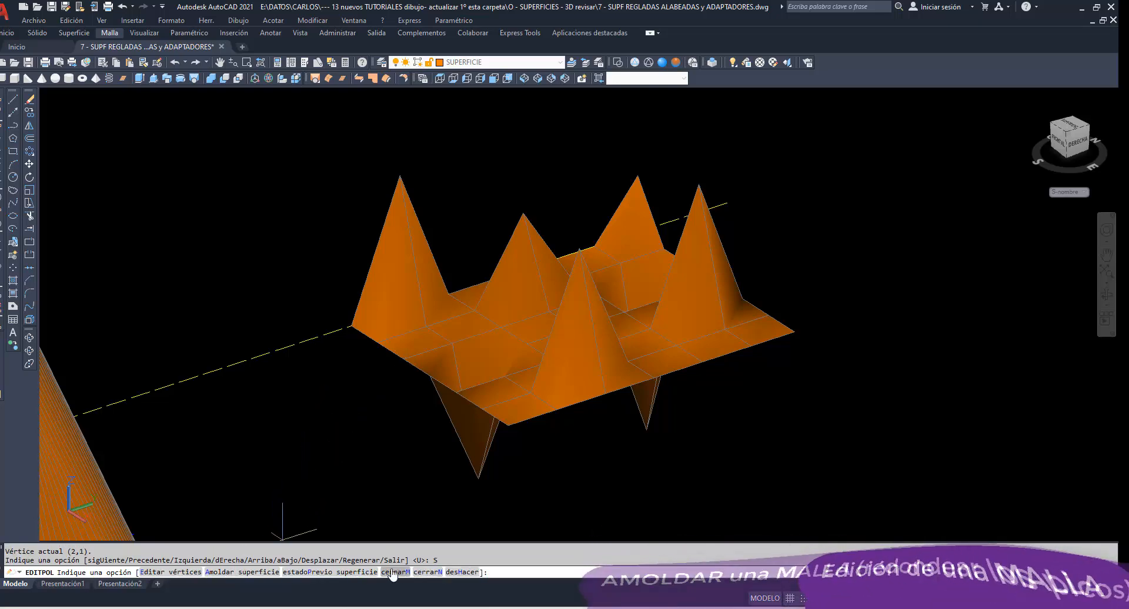
# - Round off the mesh's peaks with EDITPOL's Amoldar superficie option and finish the edit
pyautogui.click(229, 572)
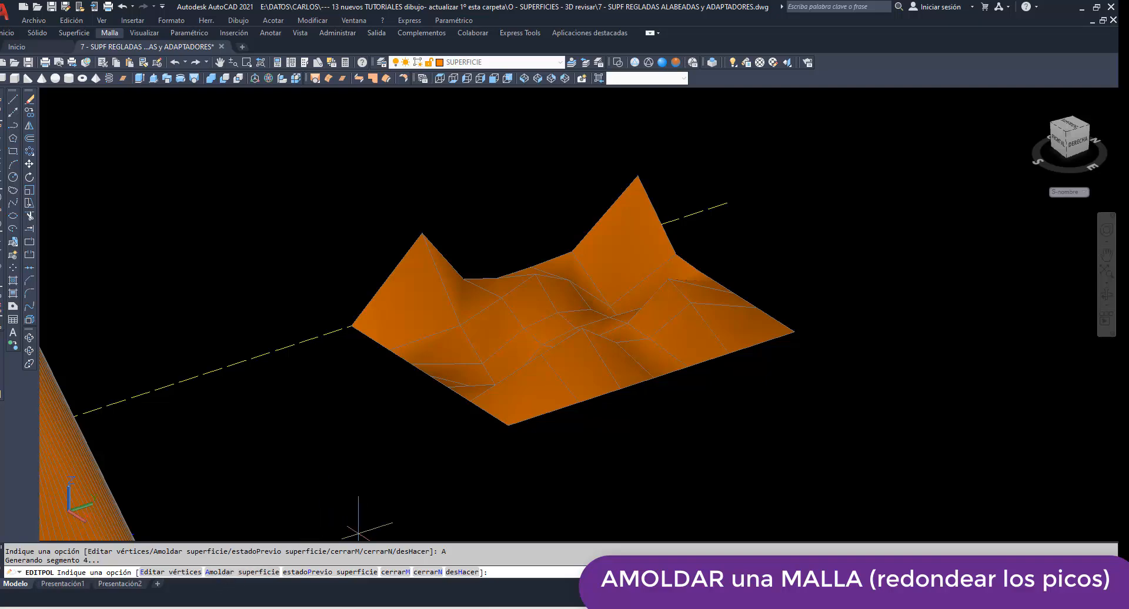
pyautogui.press('Return')
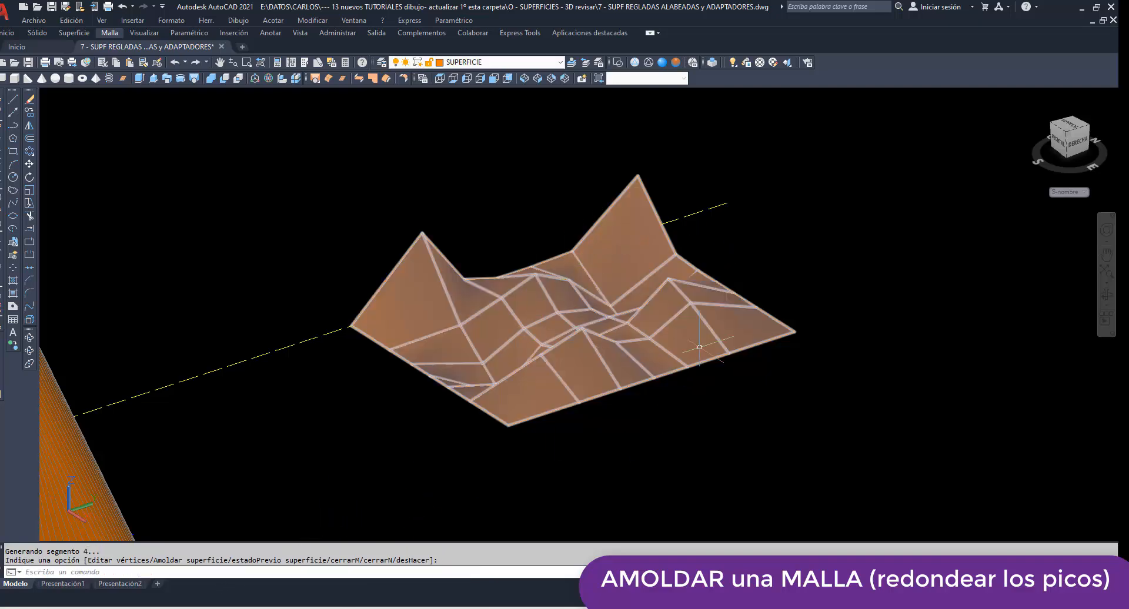
pyautogui.click(1107, 294)
pyautogui.moveTo(633, 338); pyautogui.dragTo(545, 313)
pyautogui.scroll(5, 545, 313)
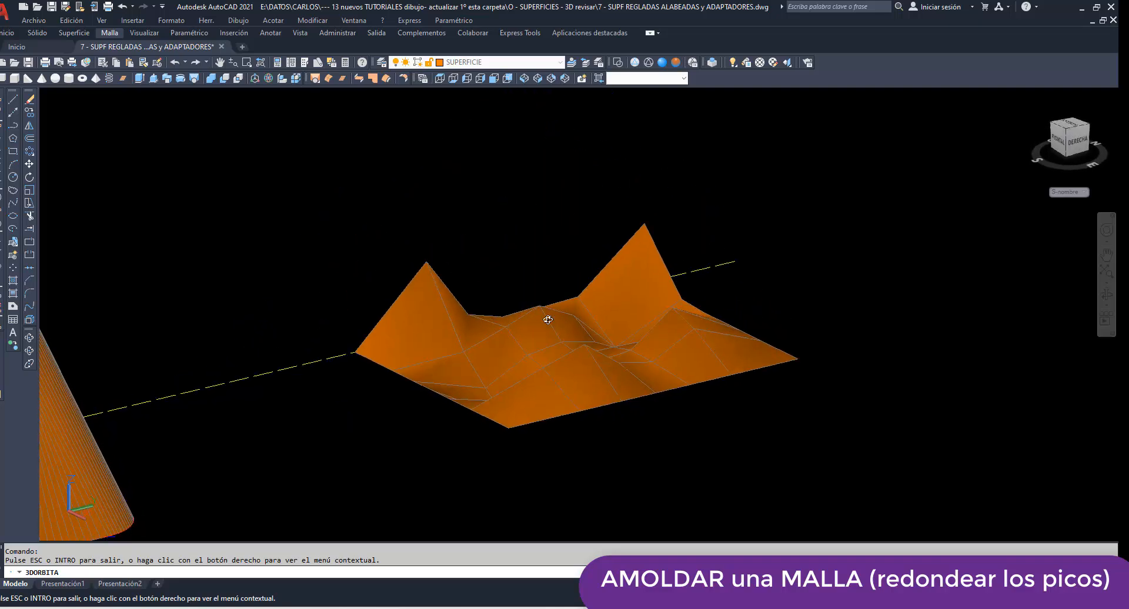
pyautogui.rightClick(493, 224)
pyautogui.click(523, 230)
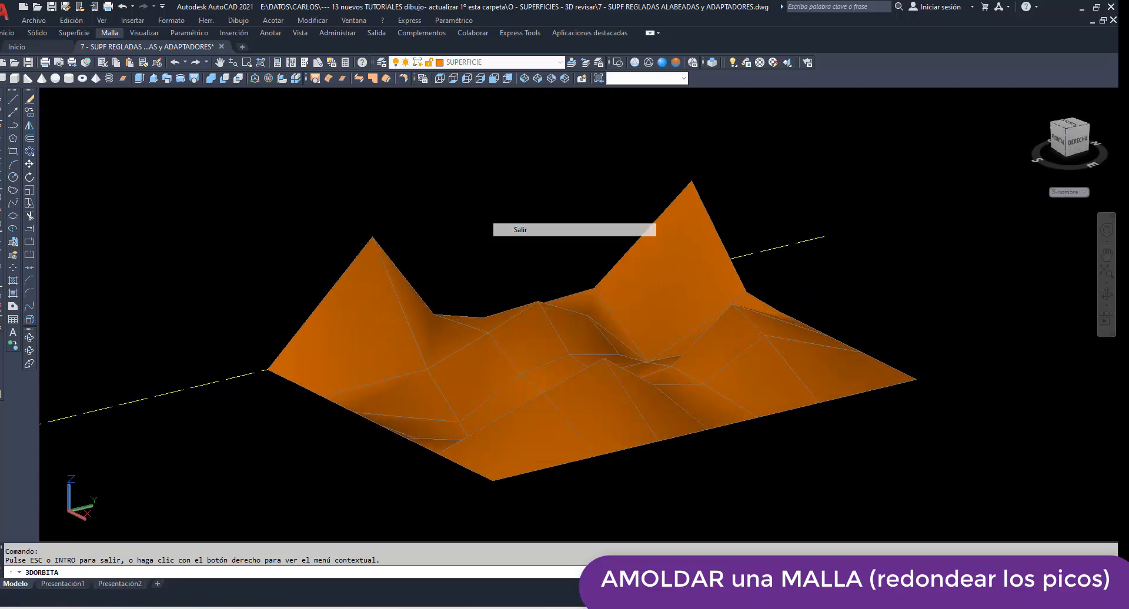
# - Increase the mesh's smoothness one level with Suavizar más, converting the non-mesh object and choosing Crear malla
pyautogui.click(114, 33)
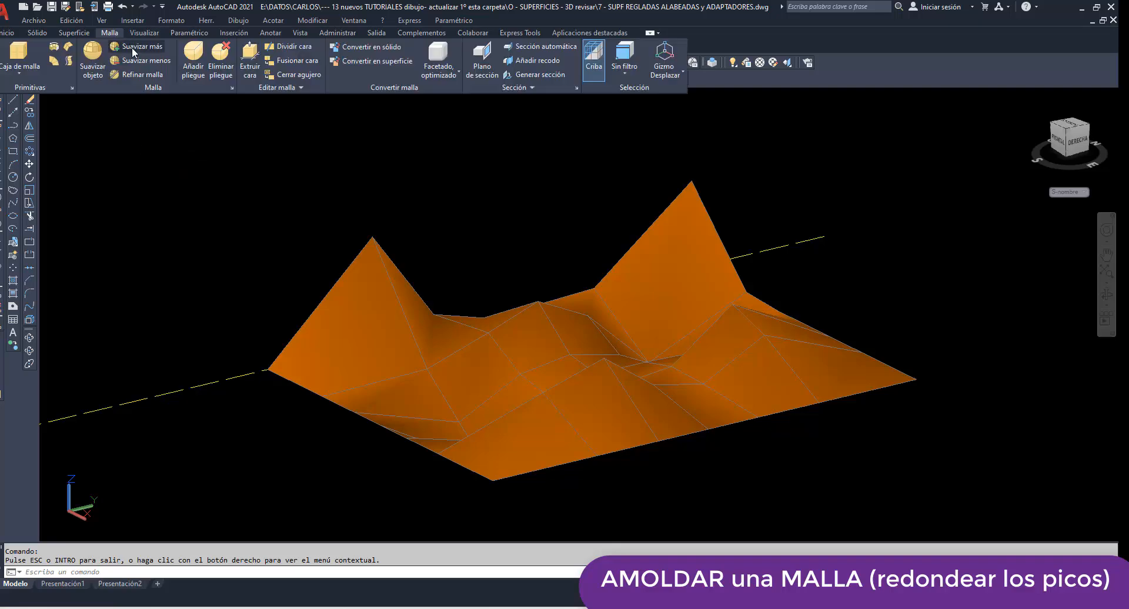
pyautogui.click(131, 47)
pyautogui.click(375, 315)
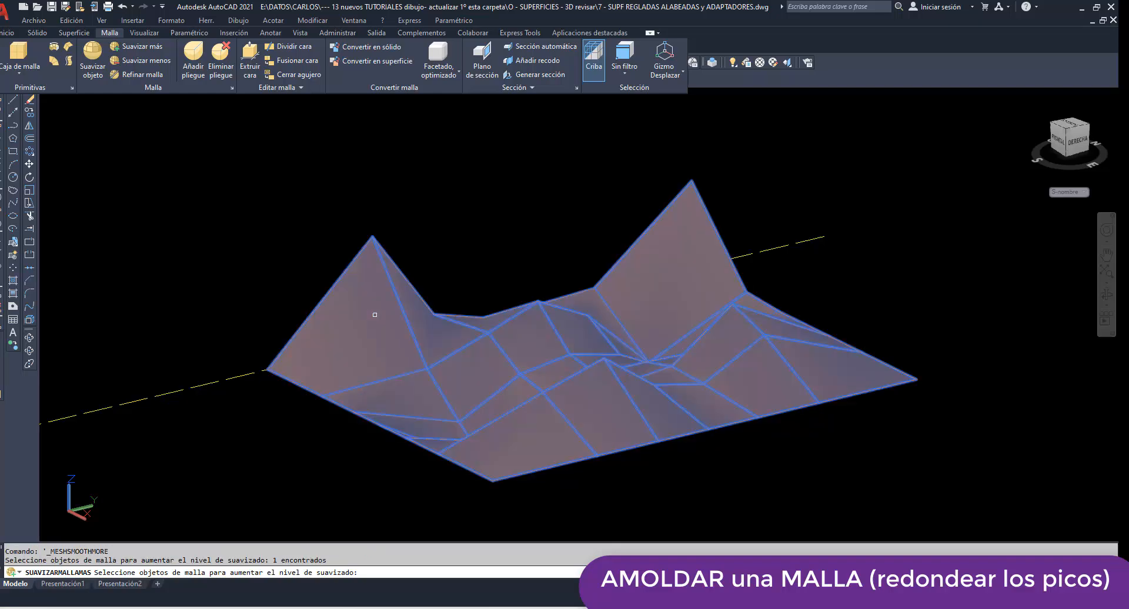
pyautogui.press('Return')
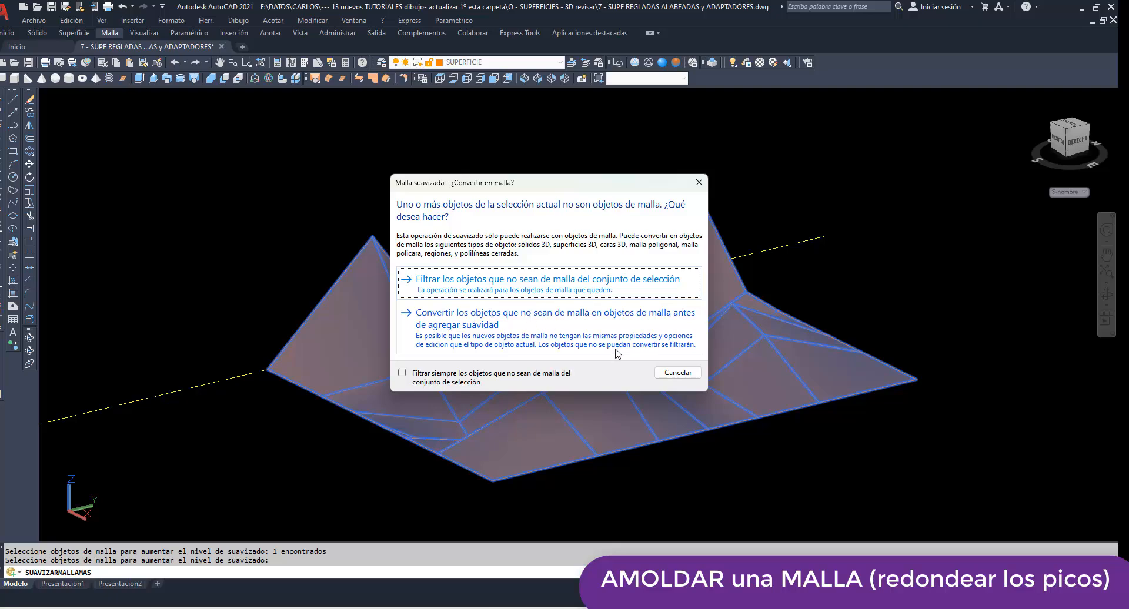
pyautogui.click(569, 321)
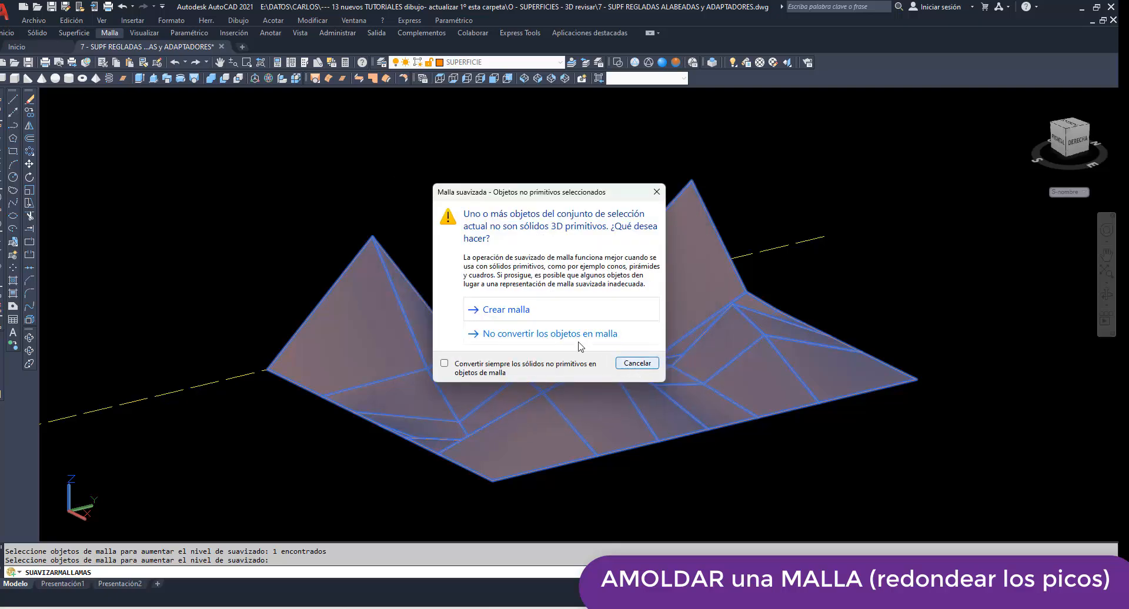
pyautogui.click(520, 314)
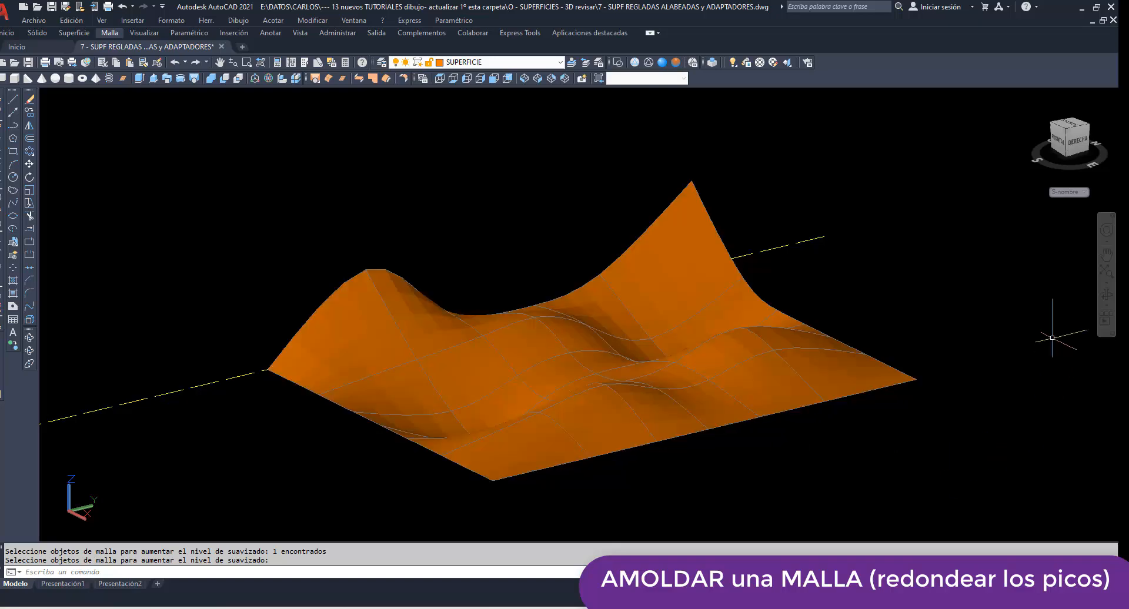
# - Examine the smoothed mesh and the finished ruled surfaces and adapters in the solution drawing from several angles
pyautogui.click(1106, 294)
pyautogui.moveTo(674, 364)
pyautogui.mouseDown()
pyautogui.moveTo(627, 327)
pyautogui.moveTo(605, 288)
pyautogui.moveTo(591, 352)
pyautogui.moveTo(626, 386)
pyautogui.moveTo(654, 387)
pyautogui.moveTo(660, 367)
pyautogui.mouseUp()
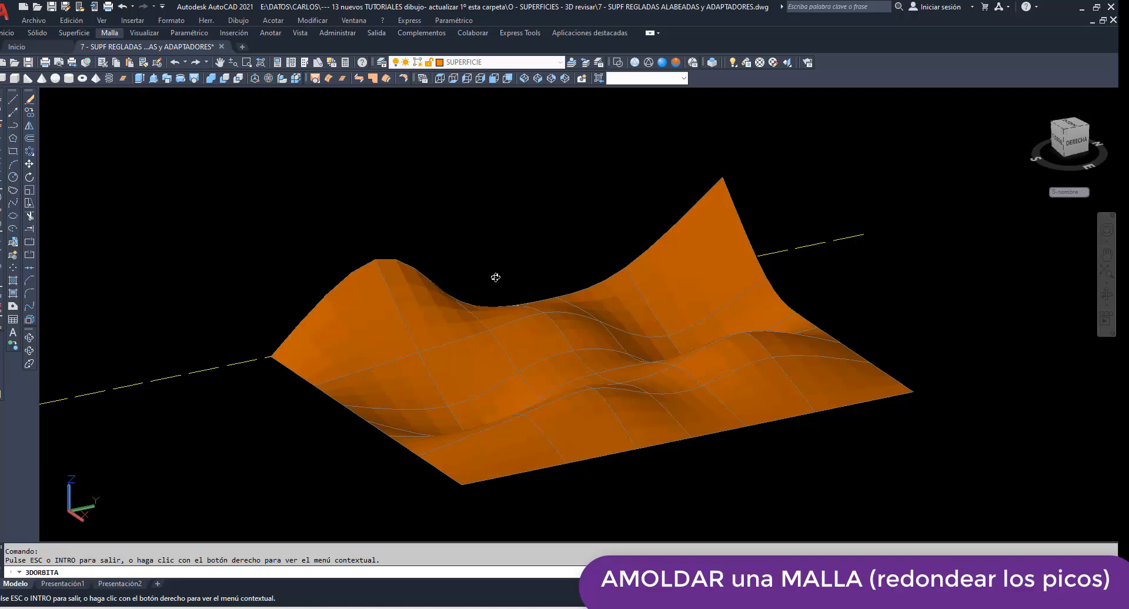
pyautogui.moveTo(495, 278); pyautogui.dragTo(518, 281)
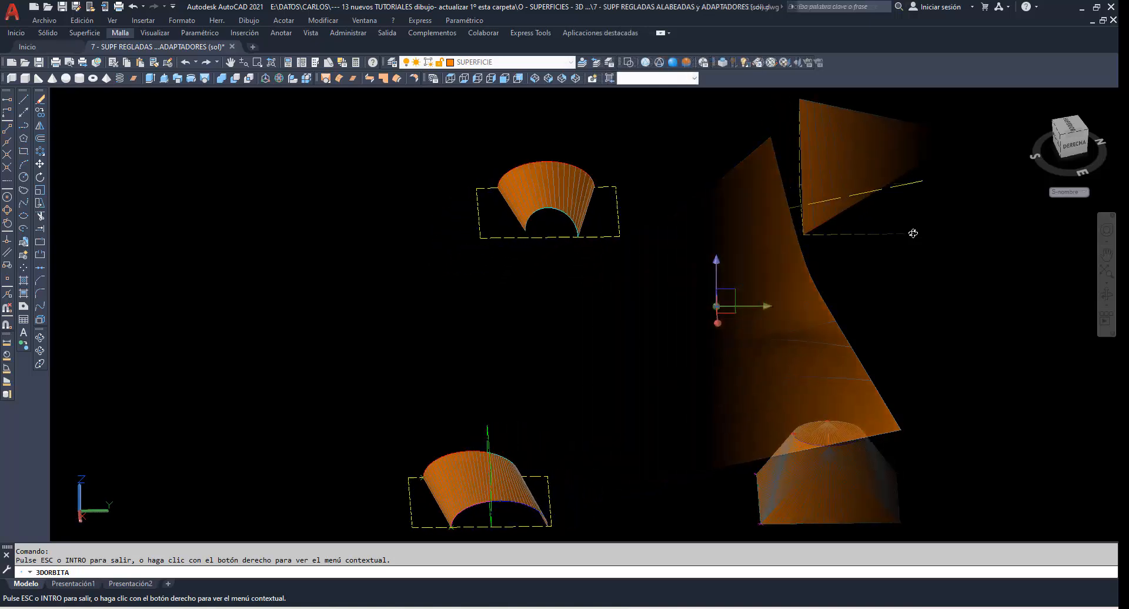
pyautogui.moveTo(933, 277); pyautogui.dragTo(862, 289)
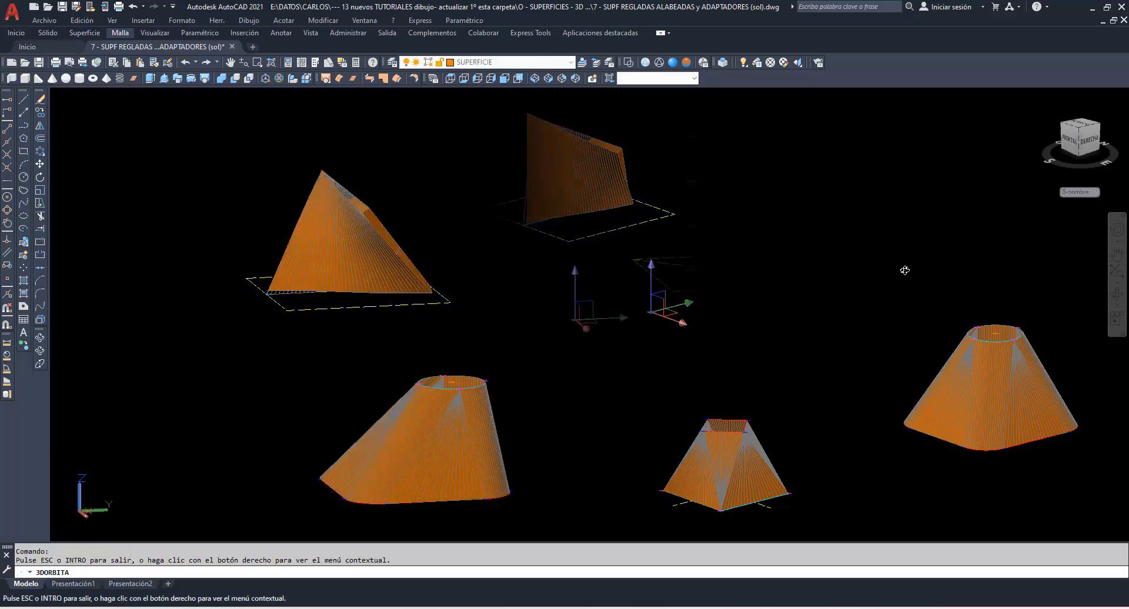
pyautogui.moveTo(1000, 276); pyautogui.dragTo(973, 282)
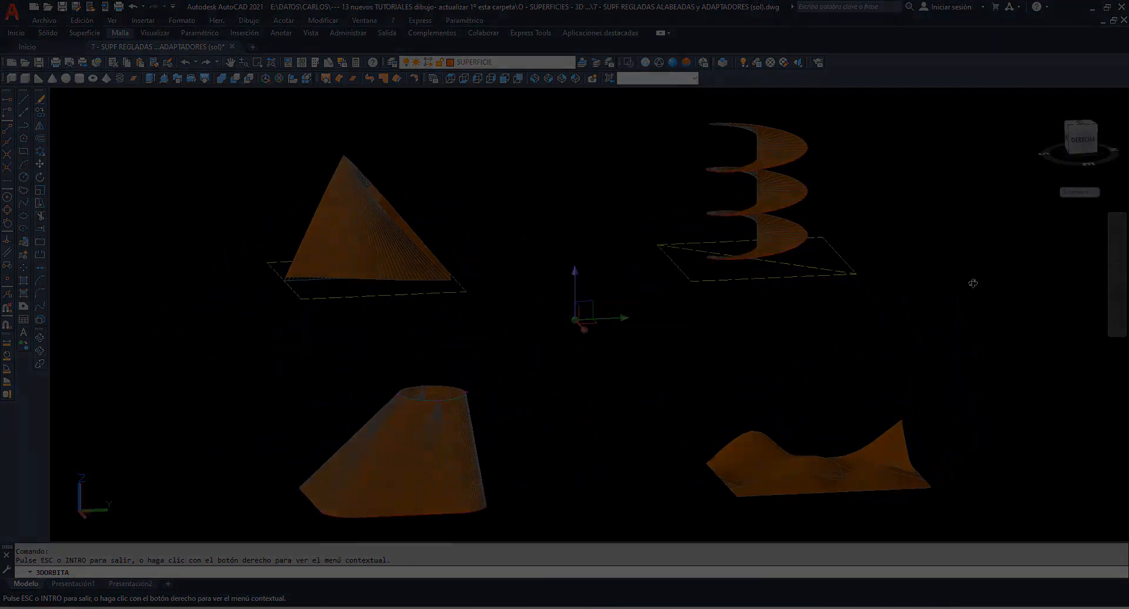